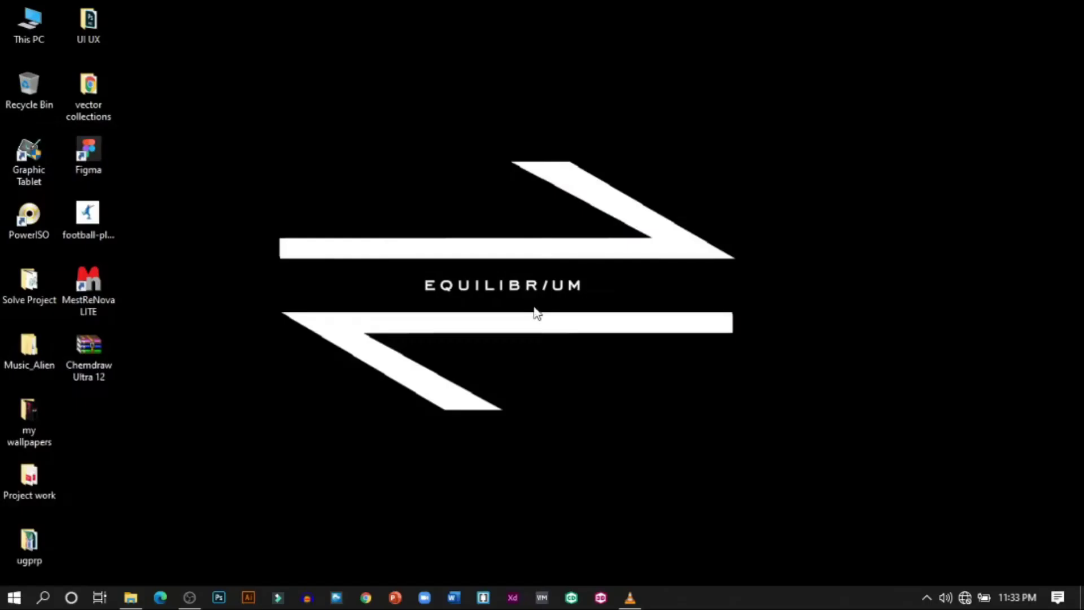
Step: Open Calculator and plot y = (1+x)/(1-x) as the first function in Graphing mode
key(super)
click(124, 441)
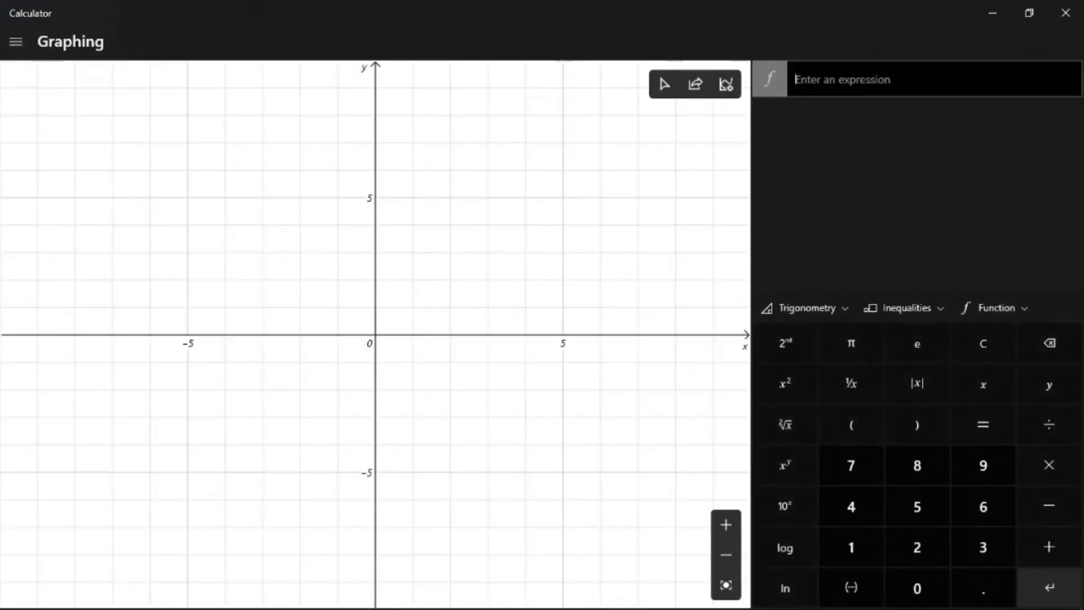
click(1049, 385)
text(=(1+x)/(1-)
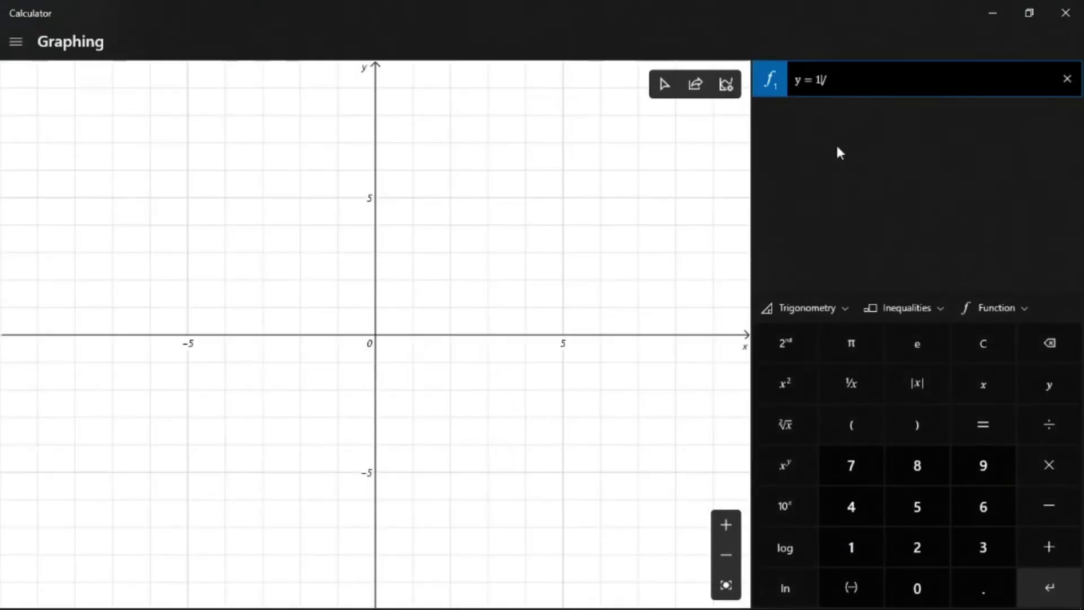
text(x)
key(Return)
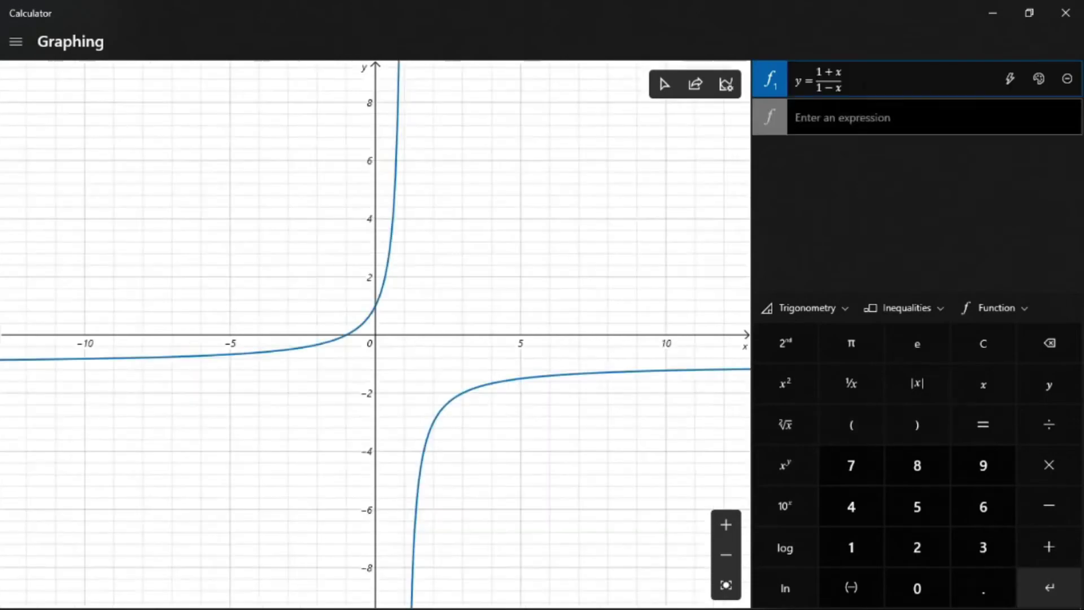
Step: Change the line colour of the y = (1+x)/(1-x) curve to yellow
click(1039, 79)
click(926, 225)
click(441, 220)
Step: Review the function analysis of y = (1+x)/(1-x) and return to the function list
click(1010, 79)
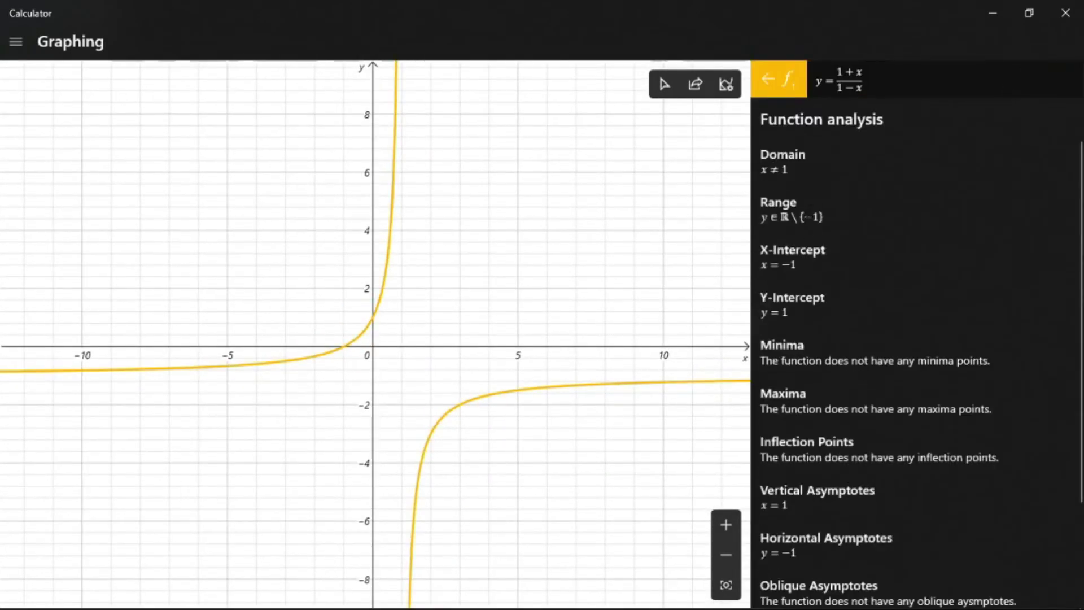
scroll(834, 394, down, 2)
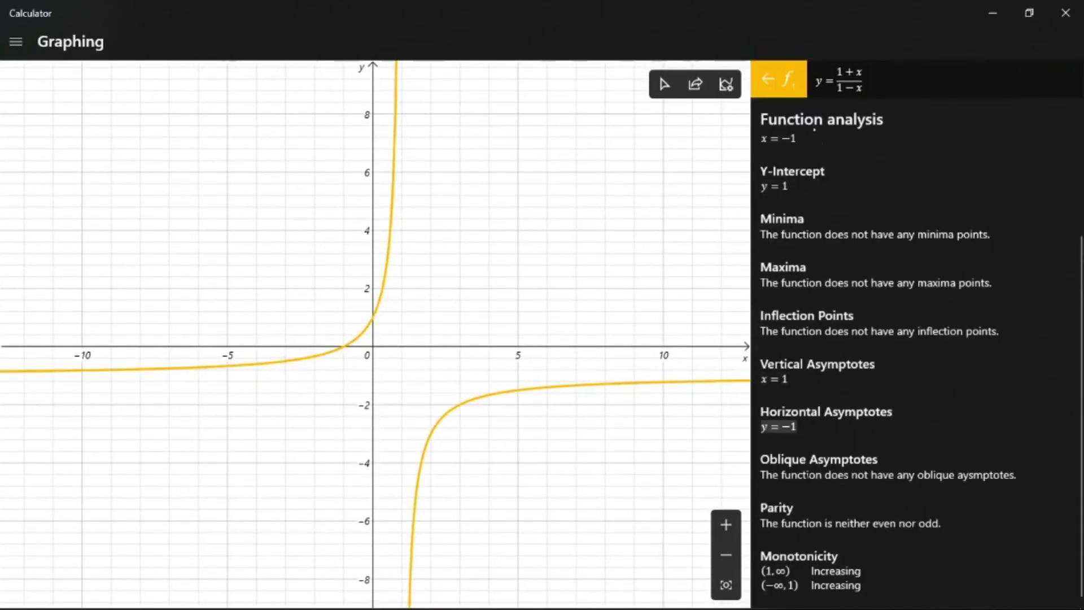
scroll(842, 384, up, 3)
click(768, 78)
Step: Plot y = 2x/(2-x) as the second function
click(1049, 382)
text(=2x/(2-x))
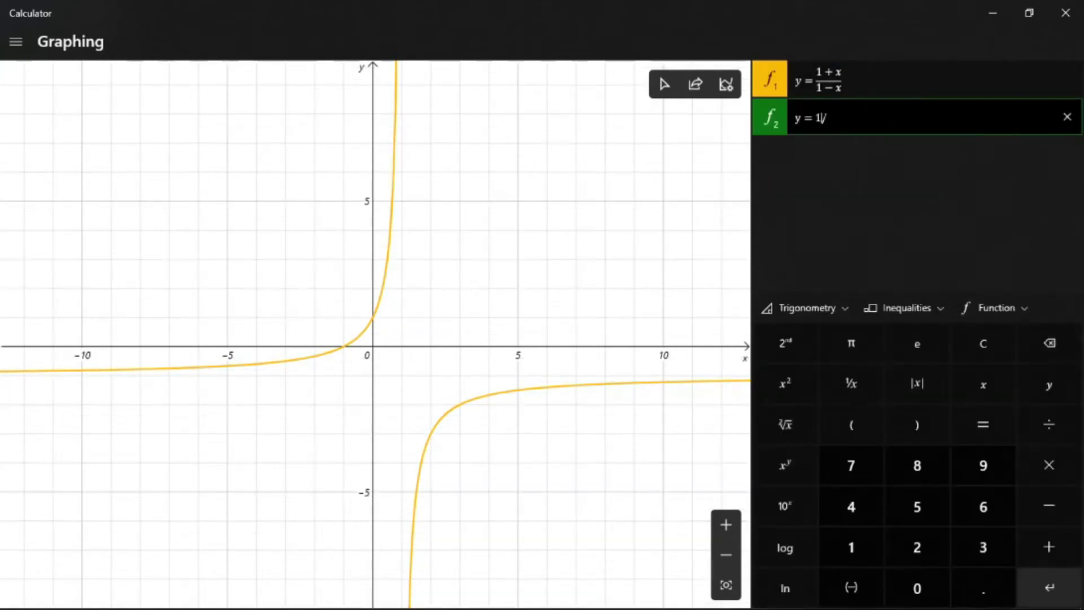
click(1028, 573)
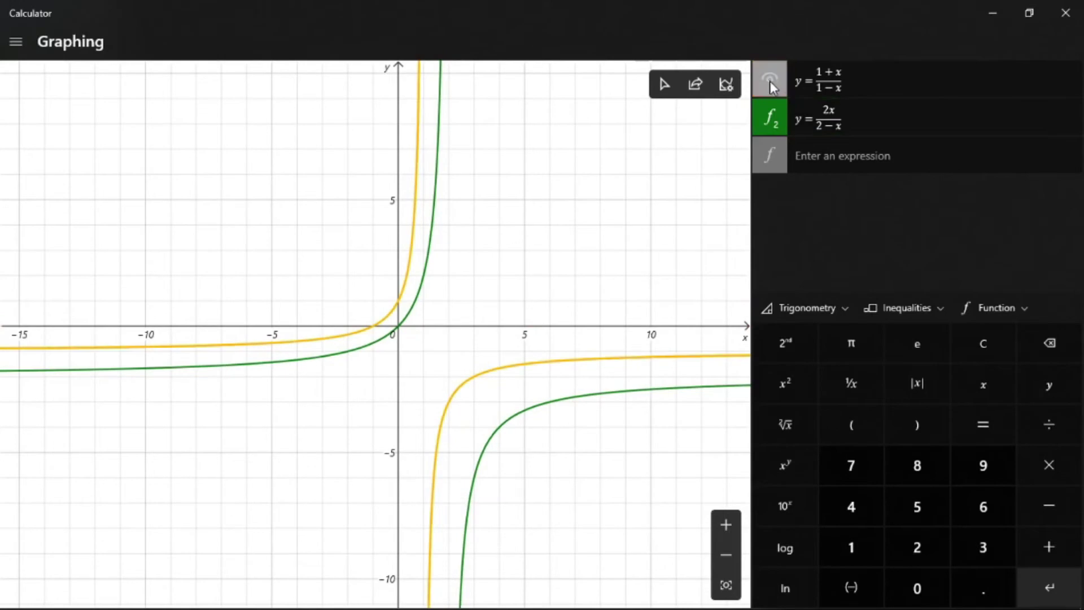
Step: Remove the first function and review the function analysis of y = 2x/(2-x)
click(830, 118)
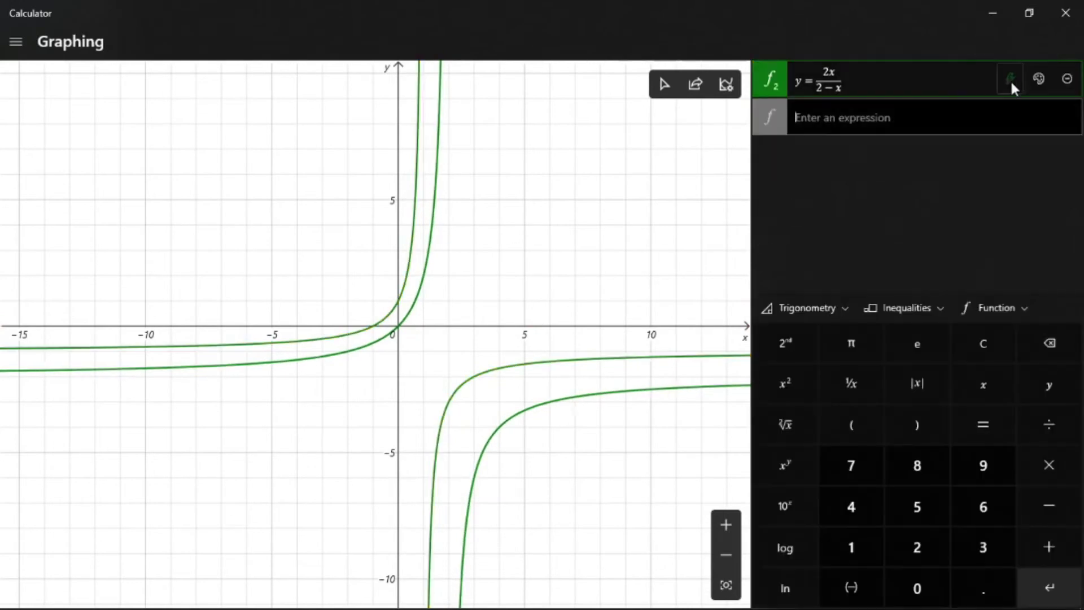
click(1013, 80)
scroll(852, 294, down, 5)
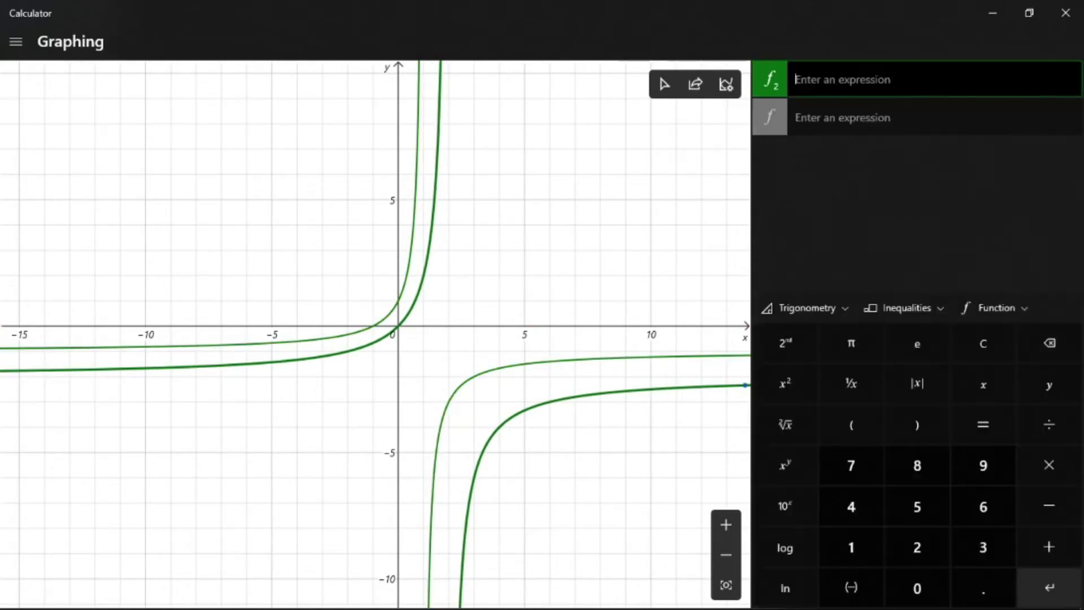
Step: Set the graph theme to Match app theme
click(726, 84)
click(516, 459)
Step: Plot y = cos(x) as the second function and review its function analysis
click(804, 308)
click(1049, 385)
click(804, 308)
click(888, 348)
key(Return)
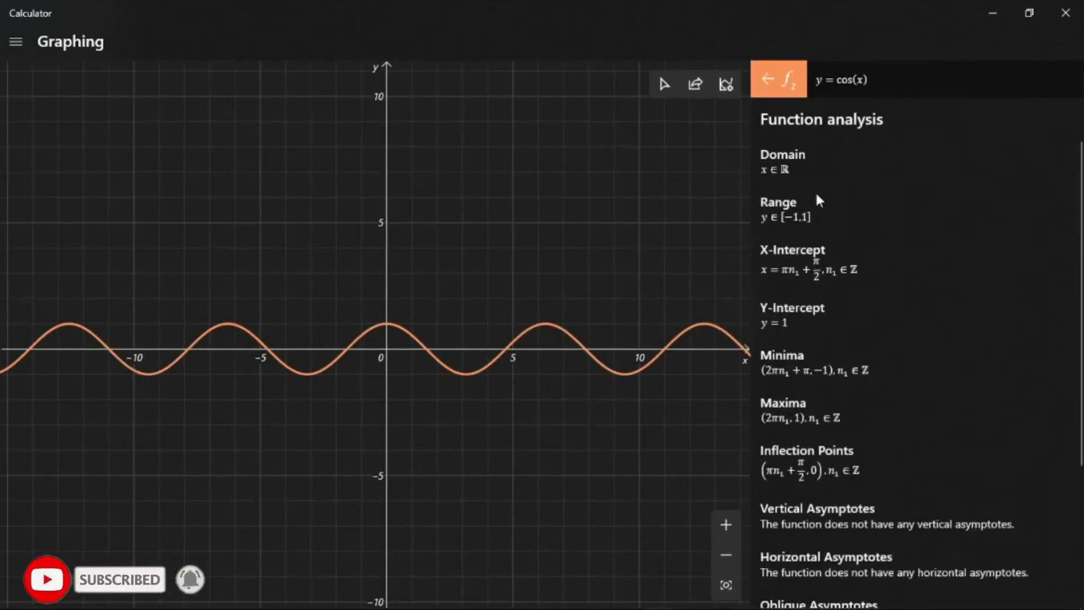
scroll(818, 200, down, 5)
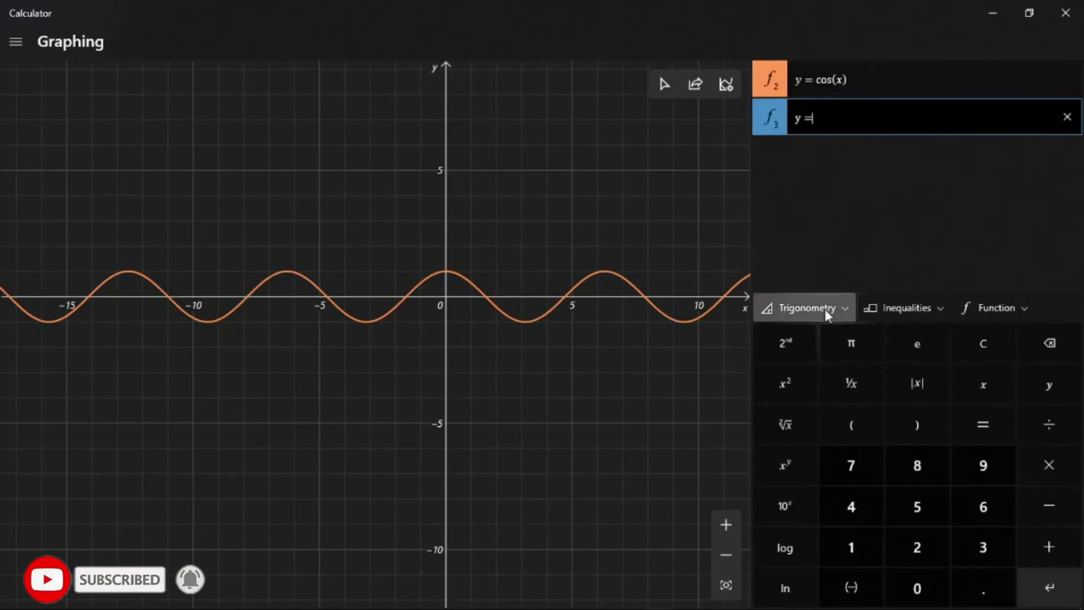
Step: Plot y = tan(x) as the third function and toggle the visibility of the y = cos(x) curve
click(826, 308)
click(936, 348)
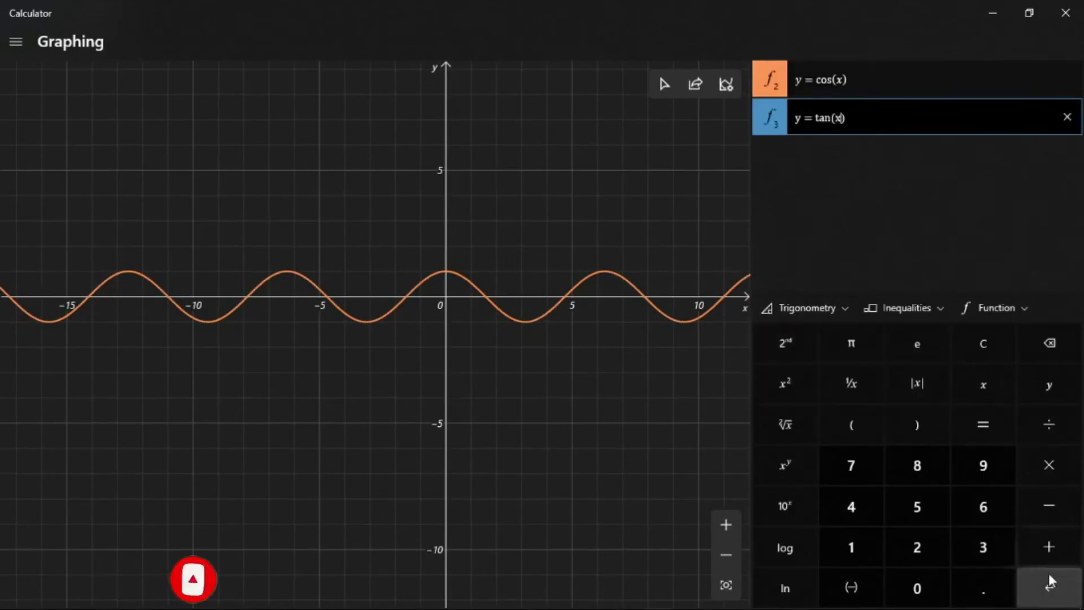
click(1049, 587)
click(771, 79)
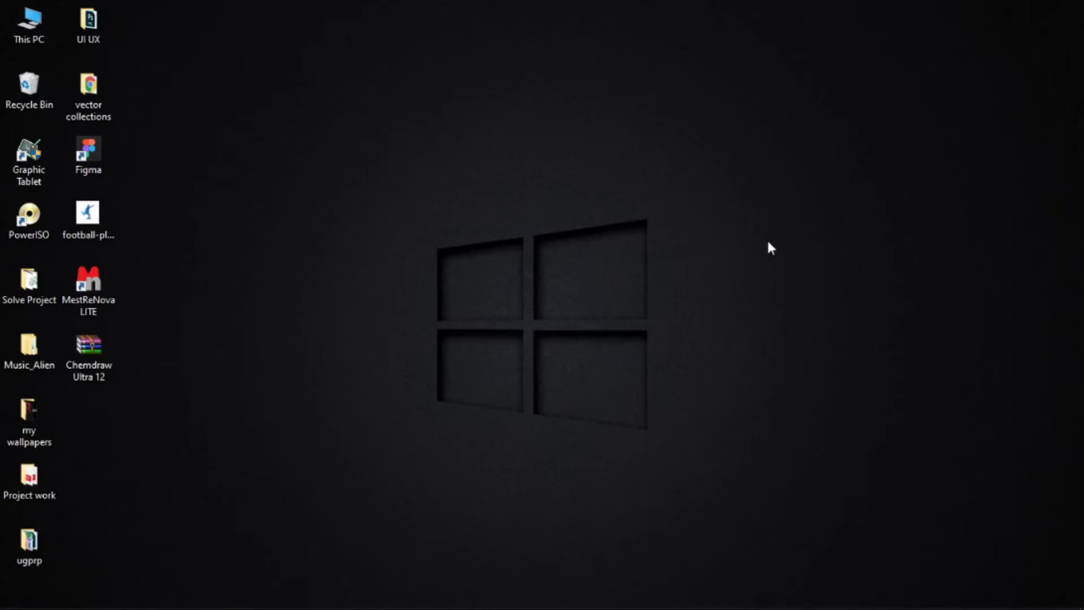
Step: Open the Calculator app from the desktop
click(8, 600)
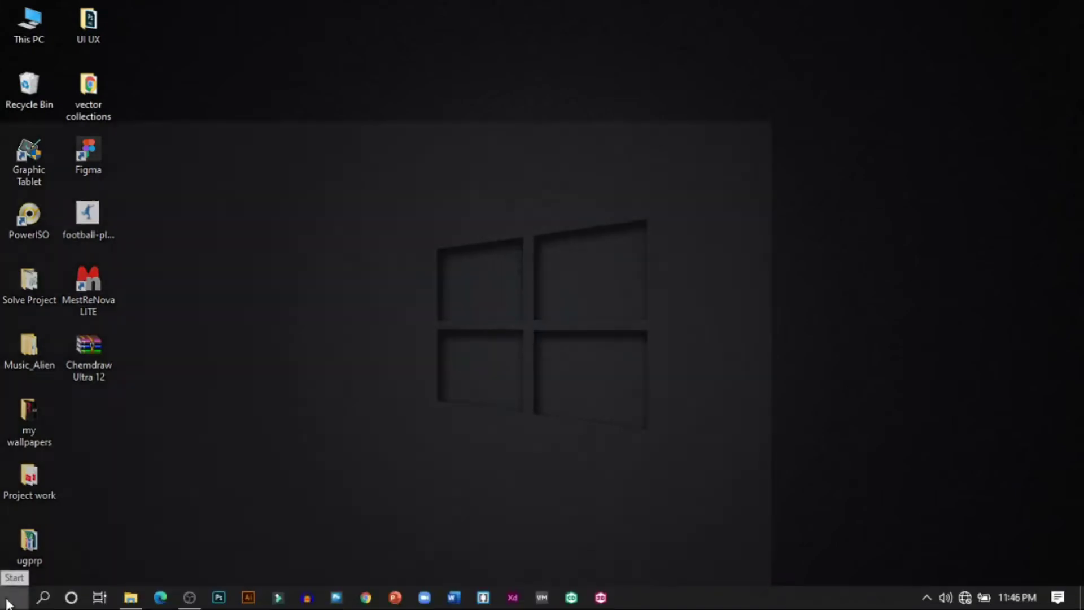
scroll(131, 374, down, 5)
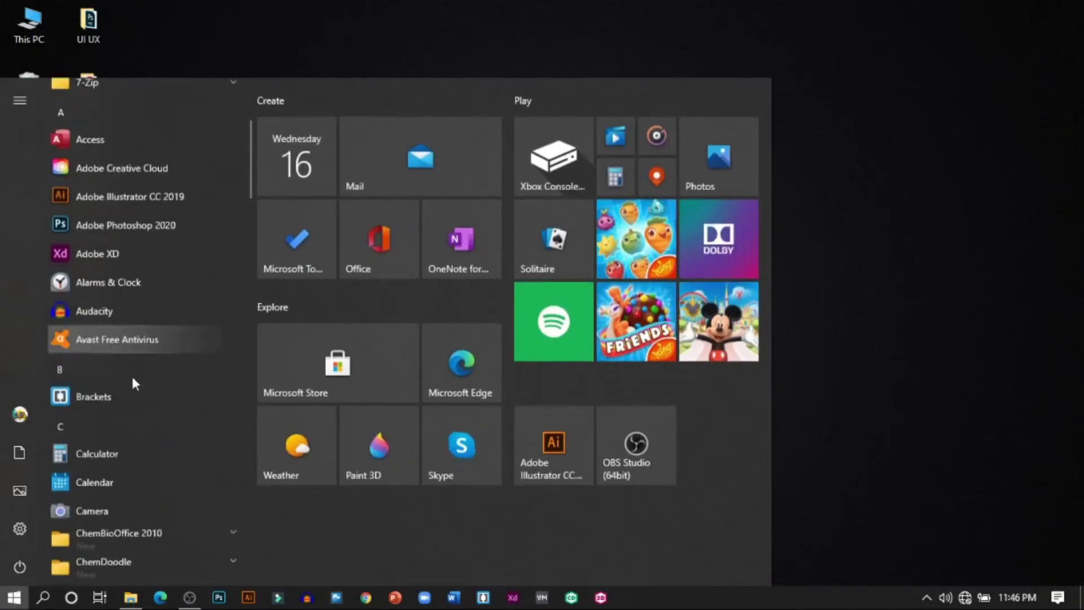
click(135, 445)
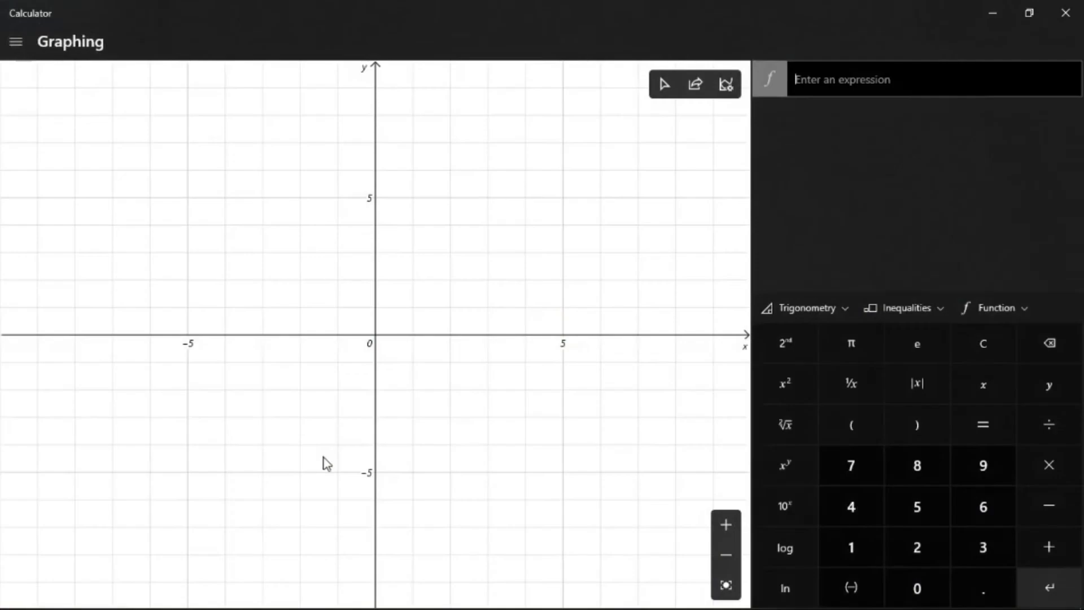
Step: Switch the calculator to Standard mode and return it to Graphing mode
click(16, 42)
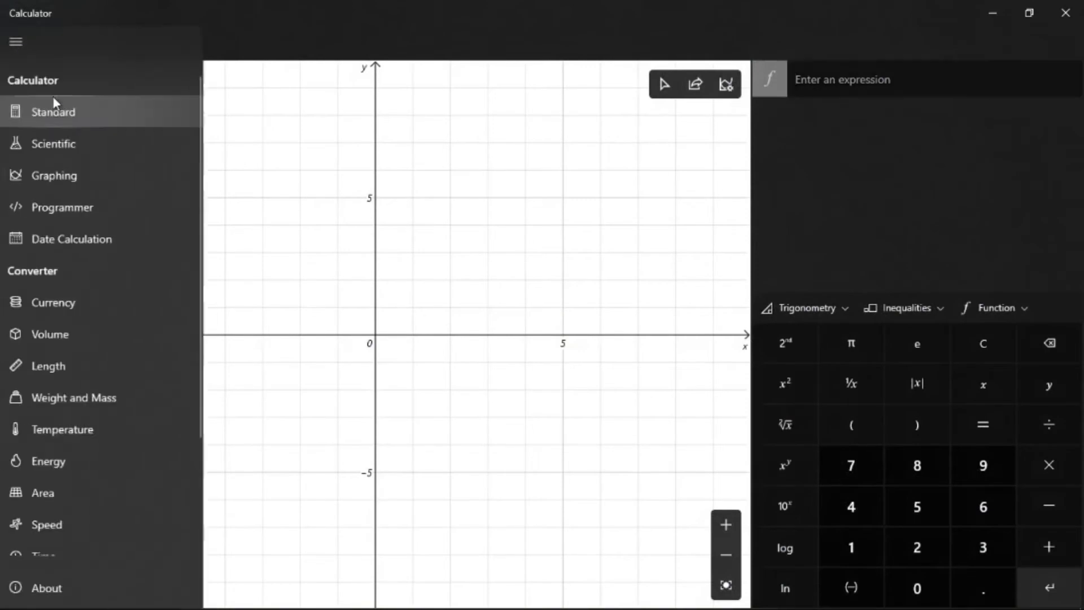
click(51, 111)
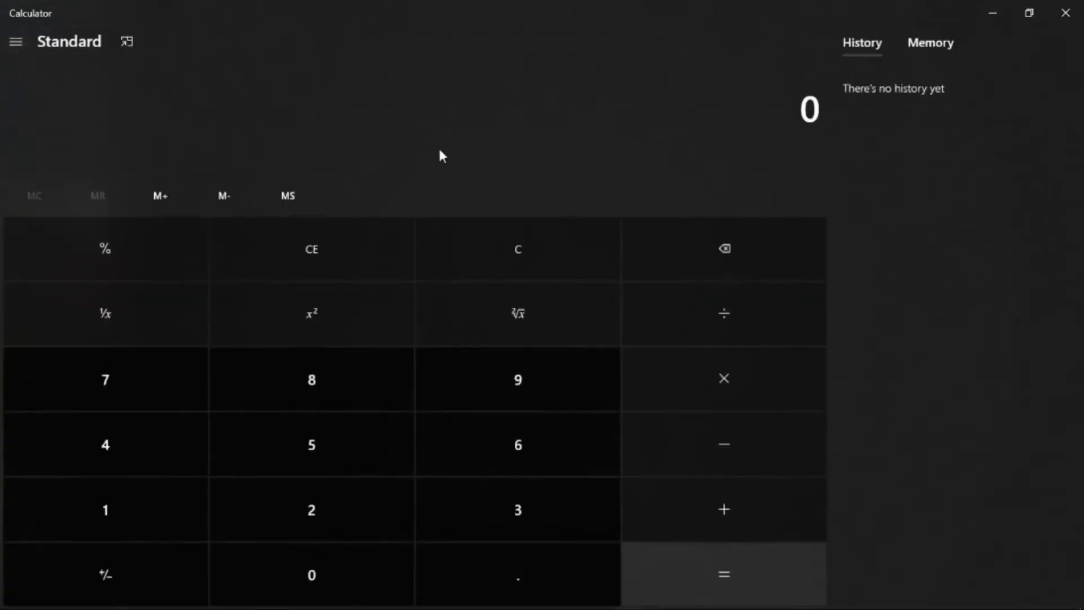
click(17, 43)
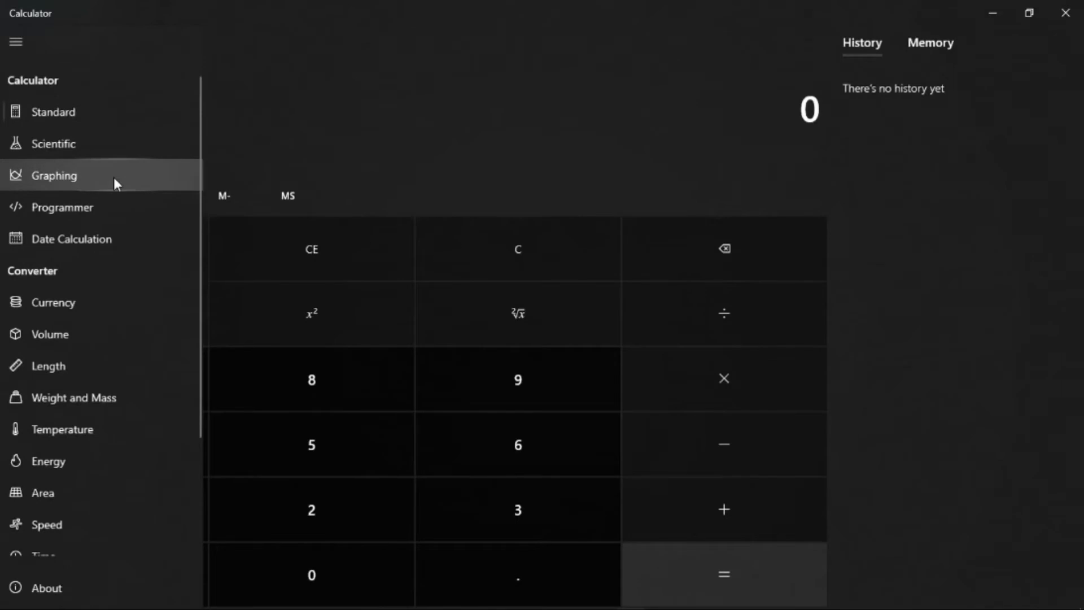
click(113, 177)
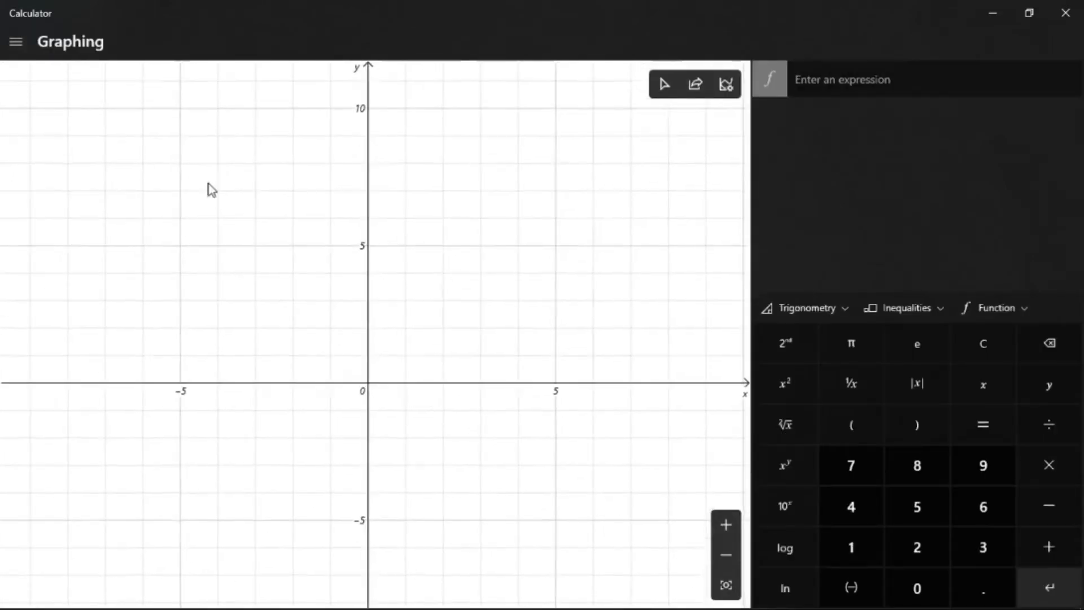
Step: Set the theme of the empty graph to Match app theme and close the graph options
drag(490, 271, 483, 276)
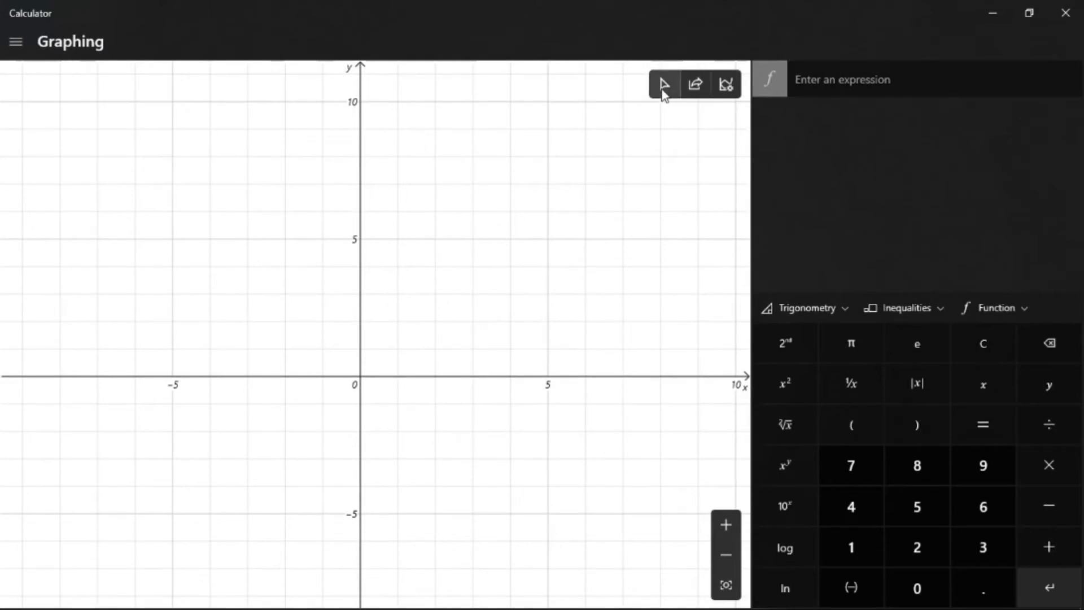
drag(520, 218, 498, 275)
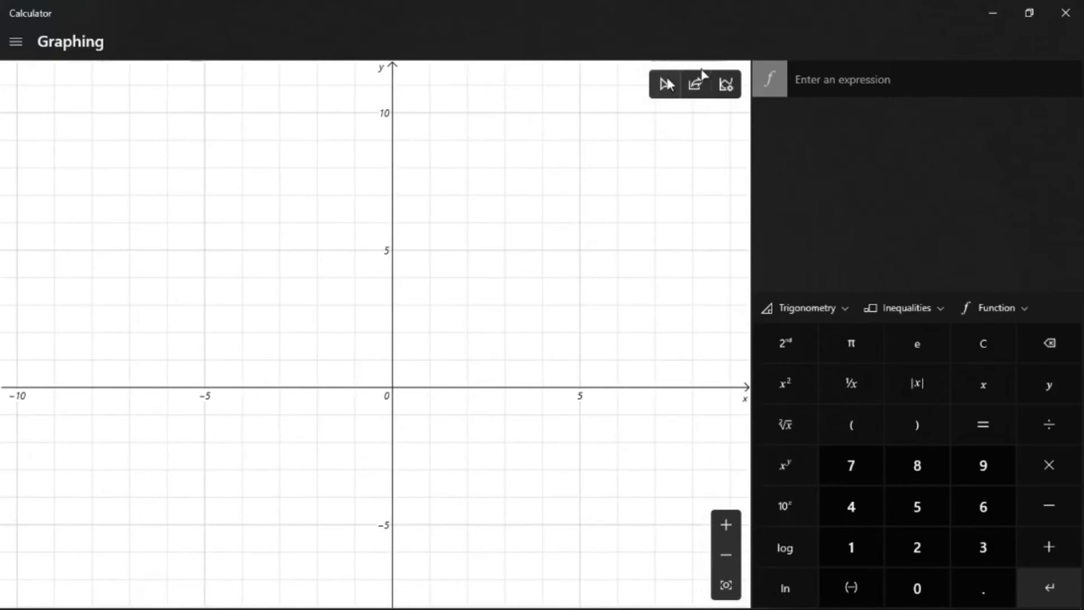
click(729, 89)
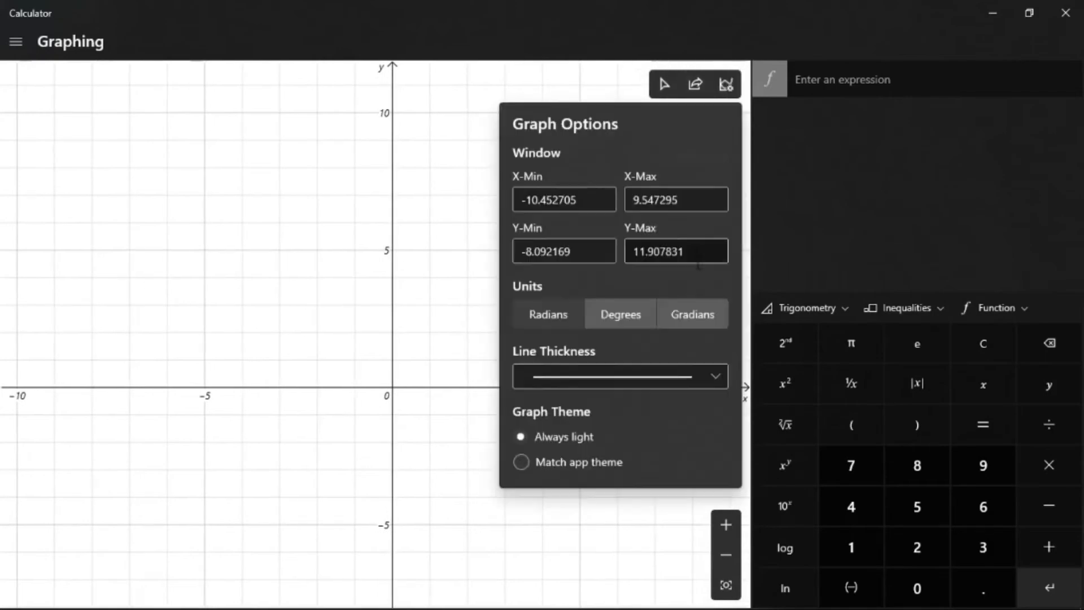
click(521, 463)
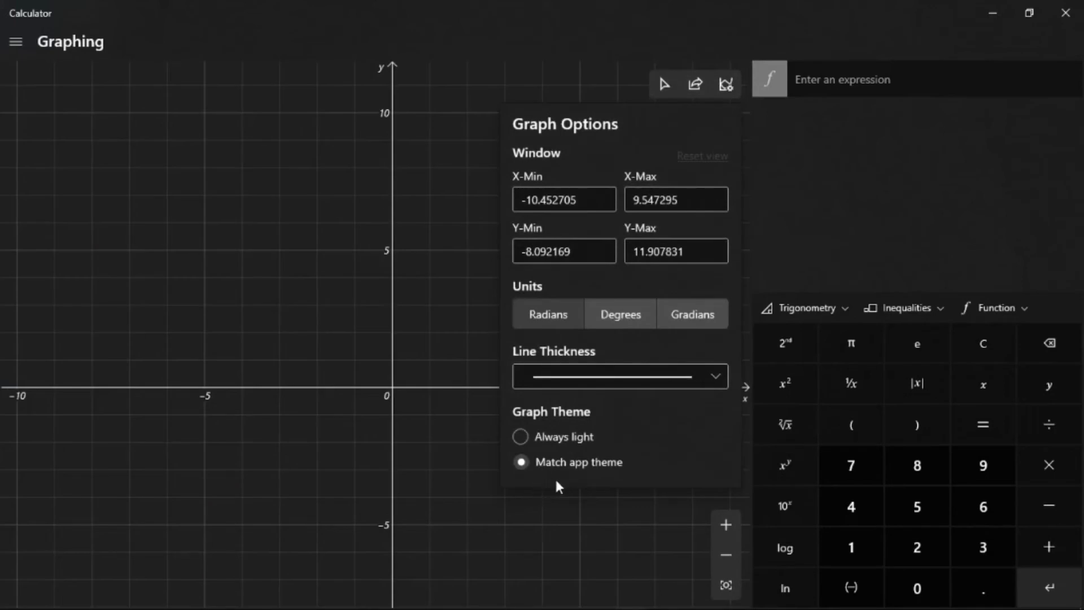
click(409, 276)
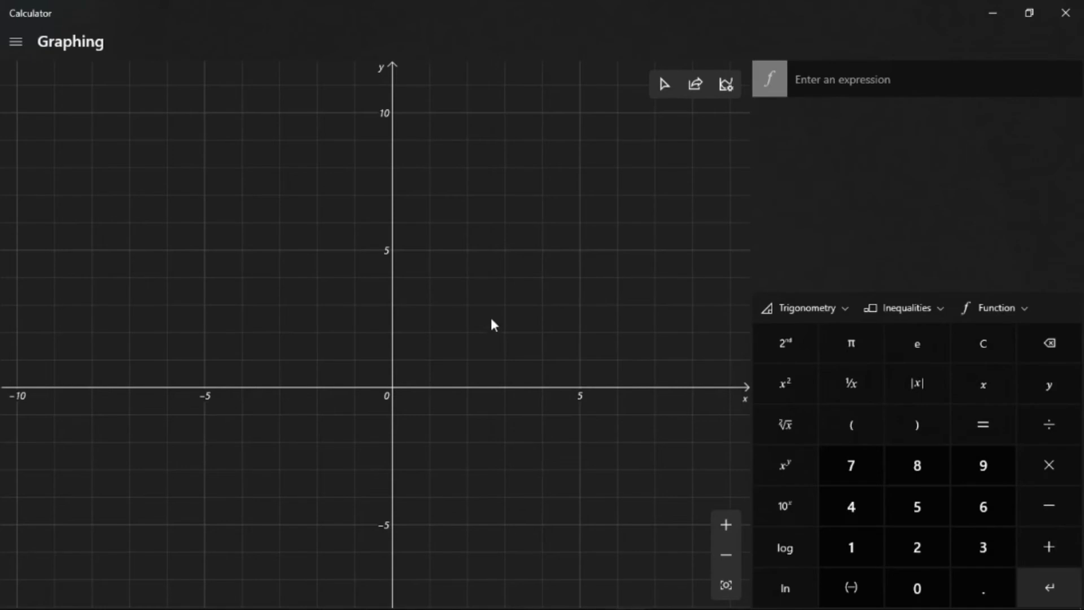
Step: Examine the empty coordinate grid in the dark theme
key(Up)
key(Left)
key(Down)
key(Right)
key(Down)
key(Left)
key(Up)
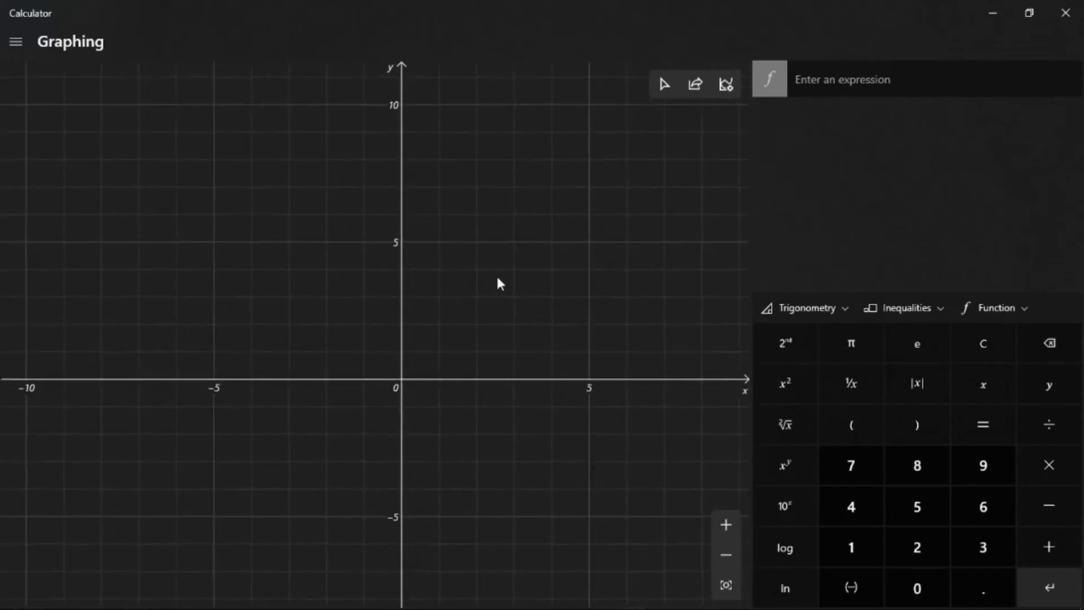
key(Right)
key(Down)
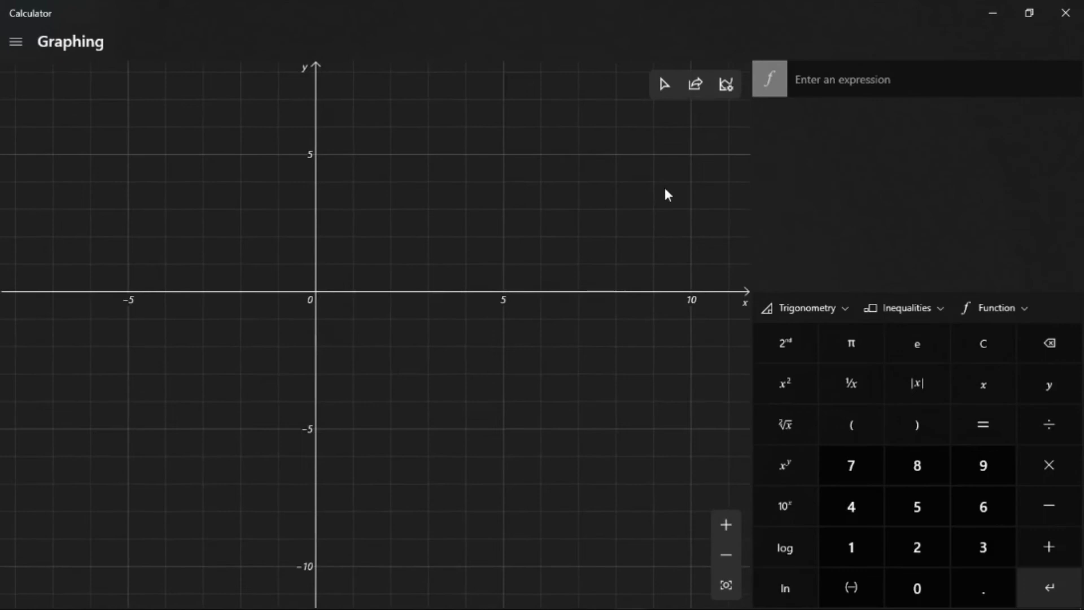
Step: Set the graph theme back to Always light and view the grid in that theme
click(727, 99)
click(520, 437)
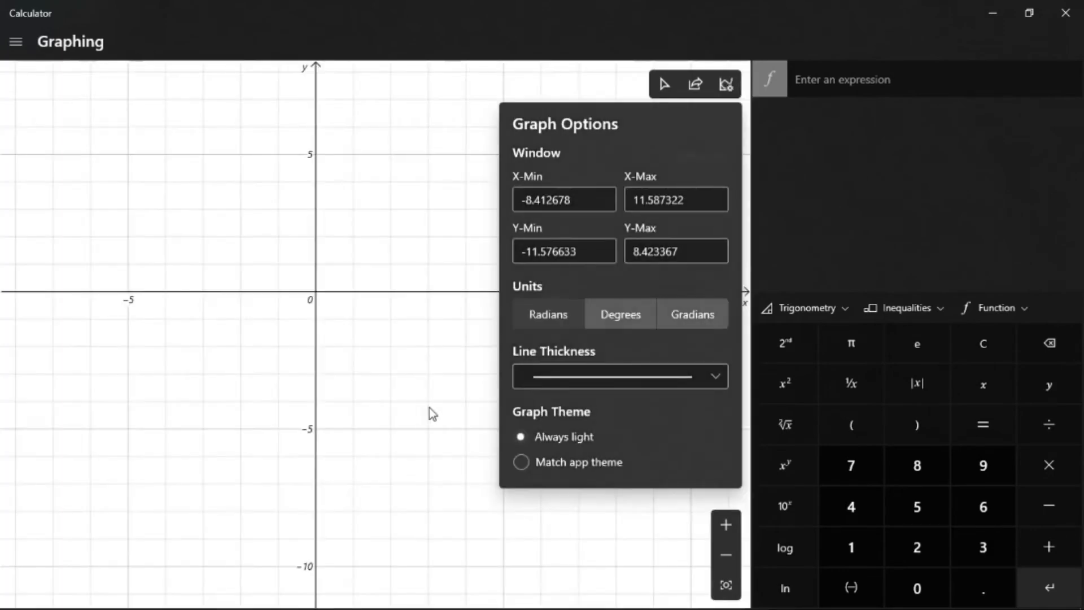
click(433, 414)
key(Left)
key(Up)
drag(505, 240, 525, 274)
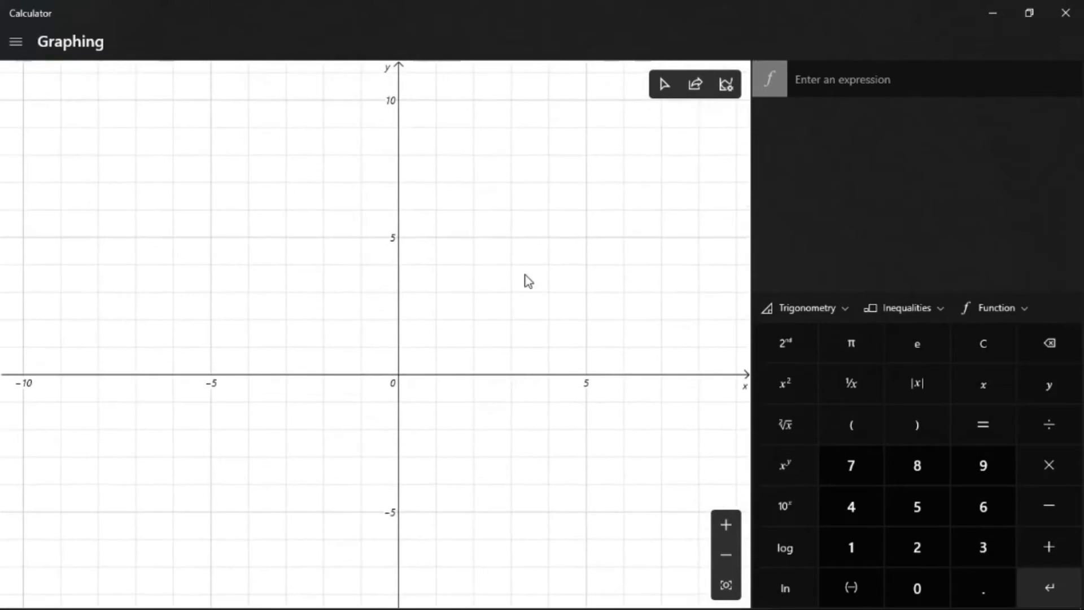
Step: Switch the graph theme to Match app theme again
click(727, 85)
click(551, 464)
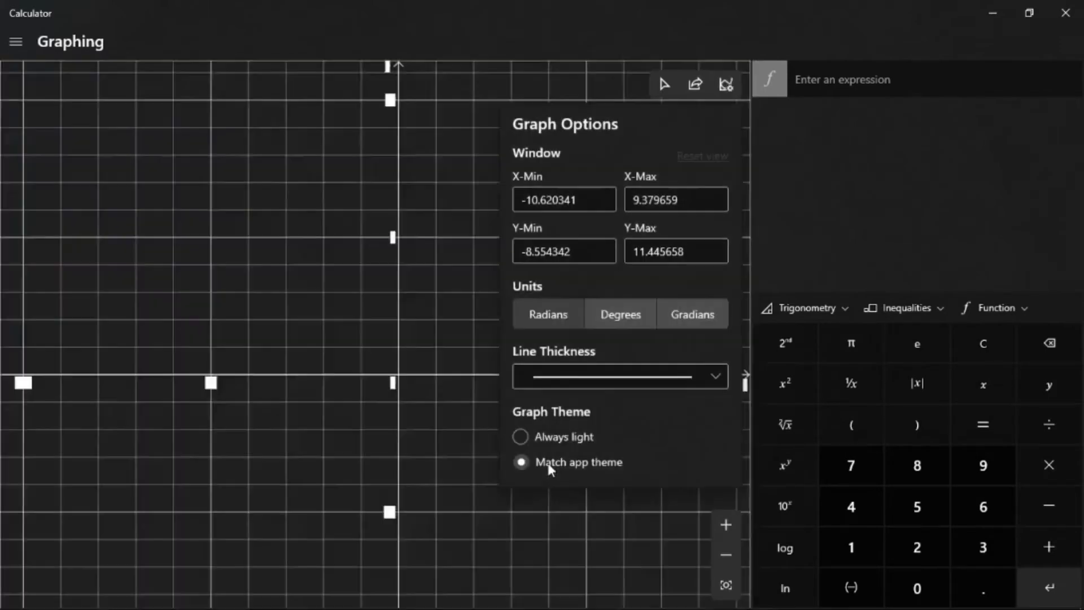
click(448, 468)
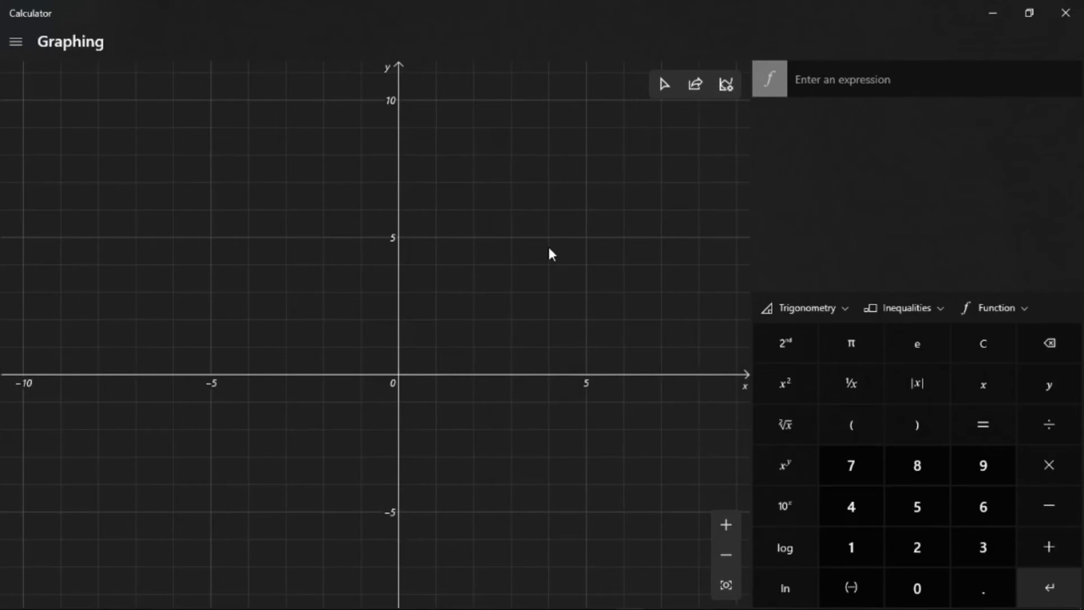
Step: Return the graph theme to Always light and close the graph options
click(724, 89)
click(522, 438)
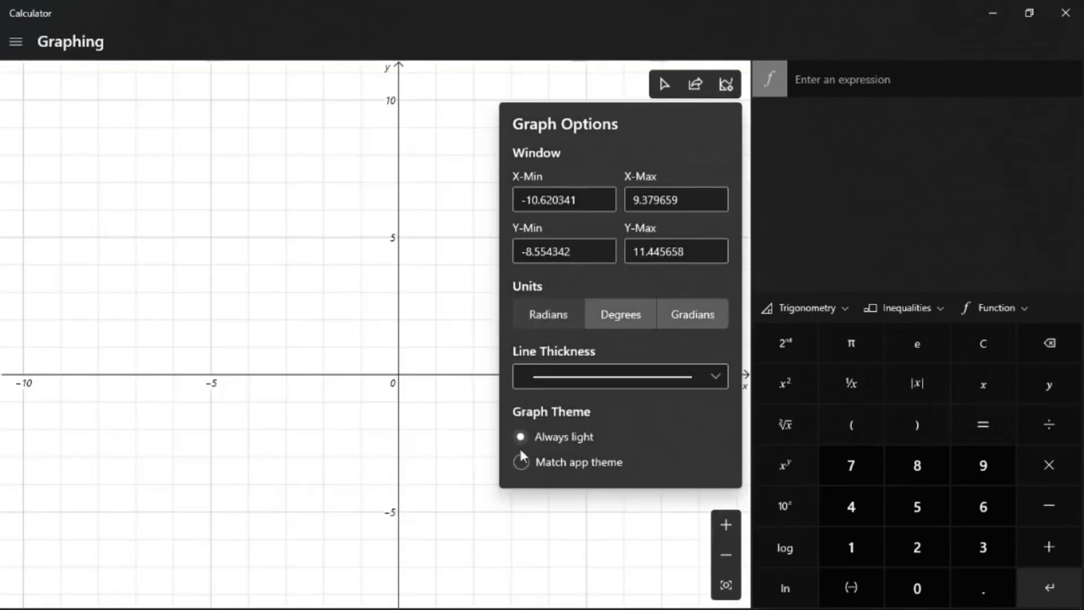
click(459, 444)
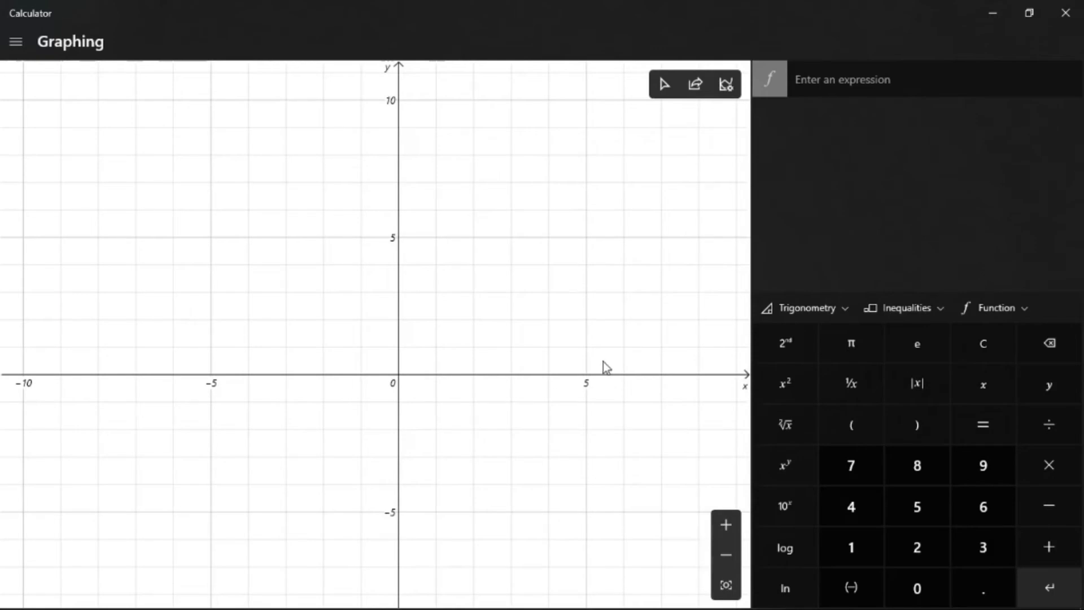
Step: Begin the first expression with y = (1+x) as the numerator, followed by a division sign
click(841, 79)
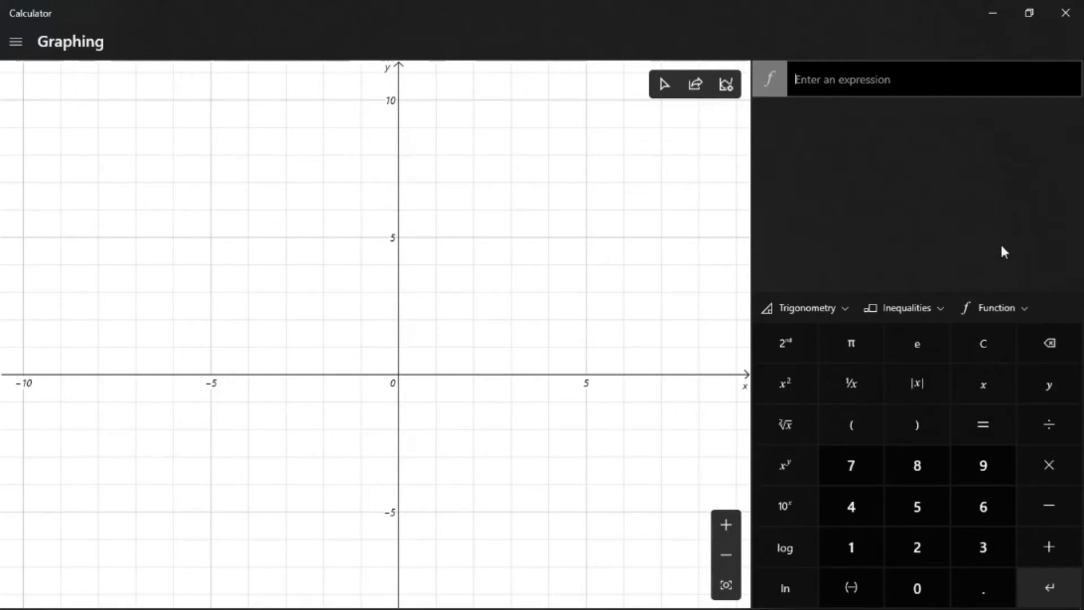
click(1059, 388)
click(988, 428)
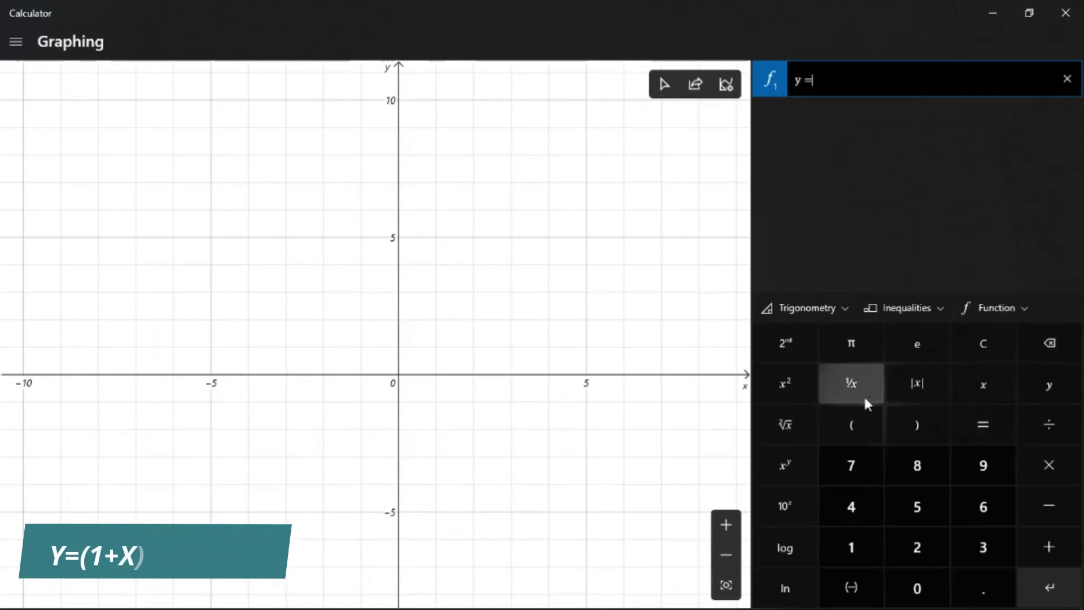
click(852, 386)
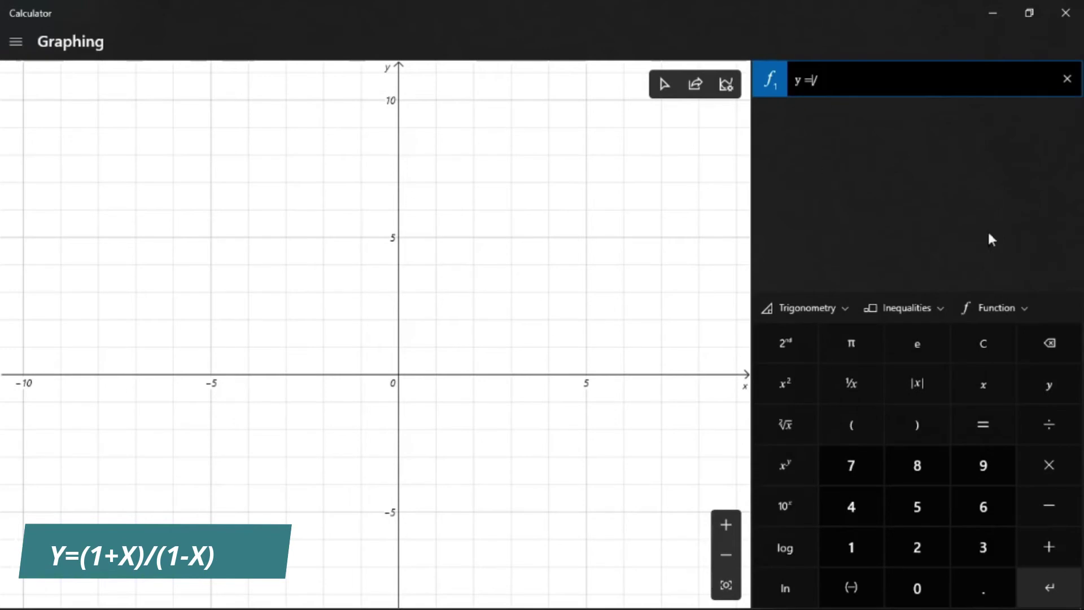
click(854, 424)
click(855, 539)
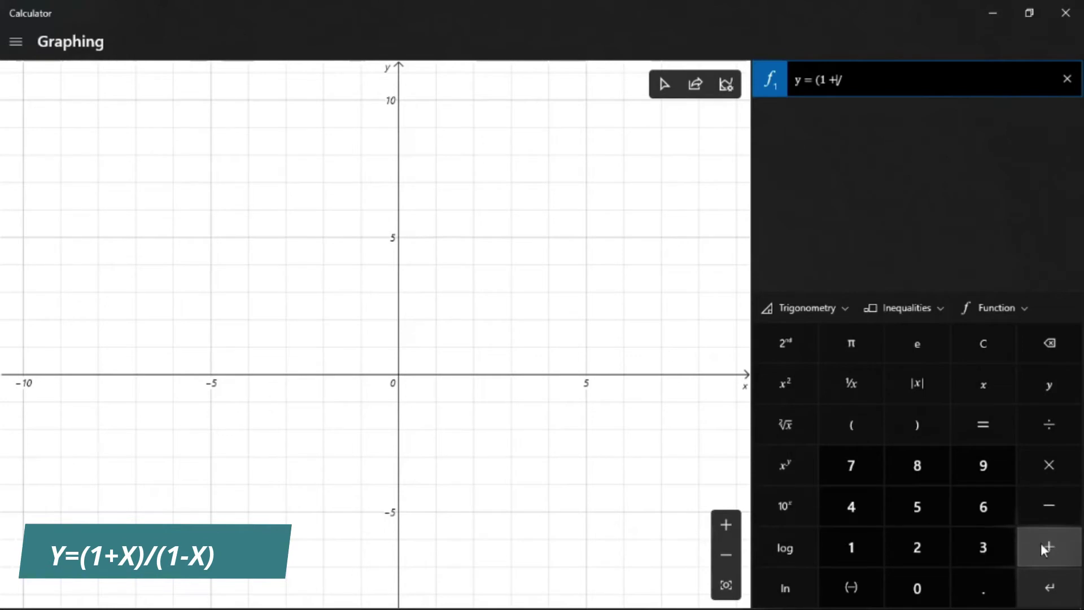
click(975, 382)
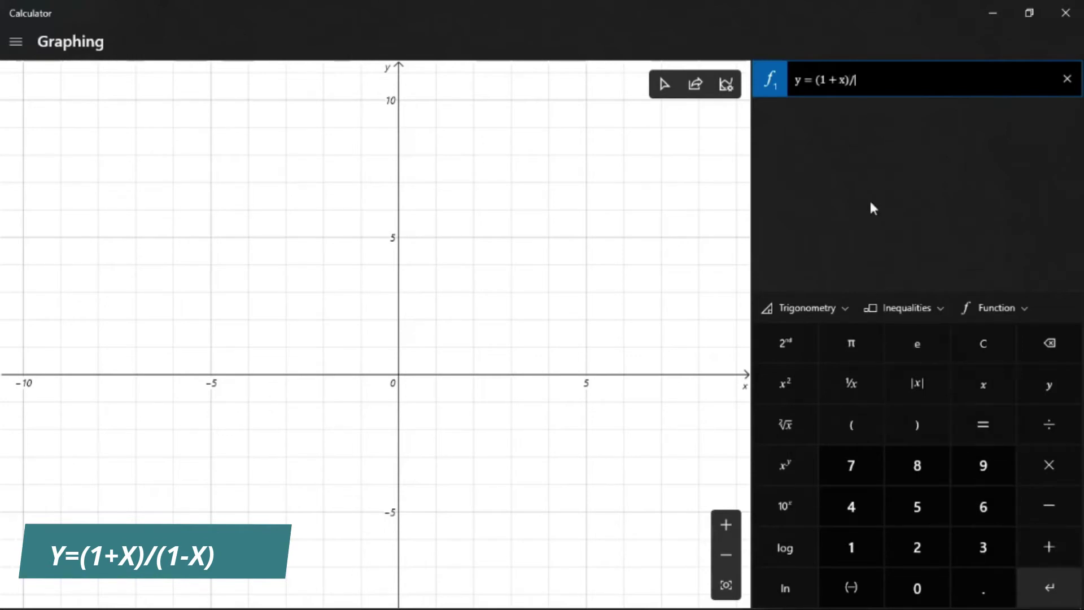
Step: Complete the expression with the denominator (1-x) and plot y = (1+x)/(1-x)
click(856, 421)
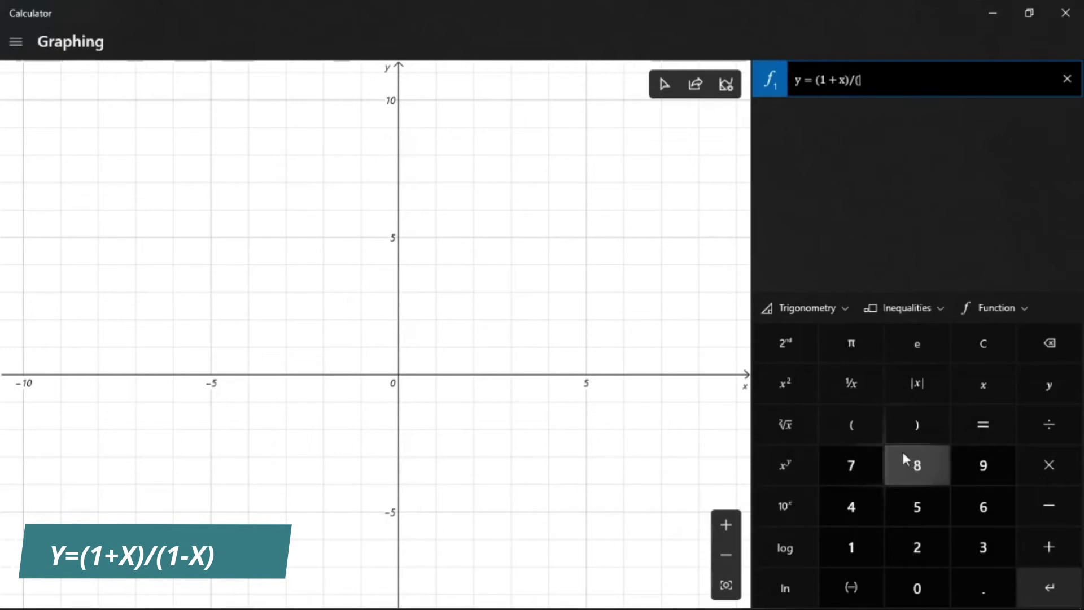
click(859, 540)
click(1058, 503)
click(980, 384)
click(926, 435)
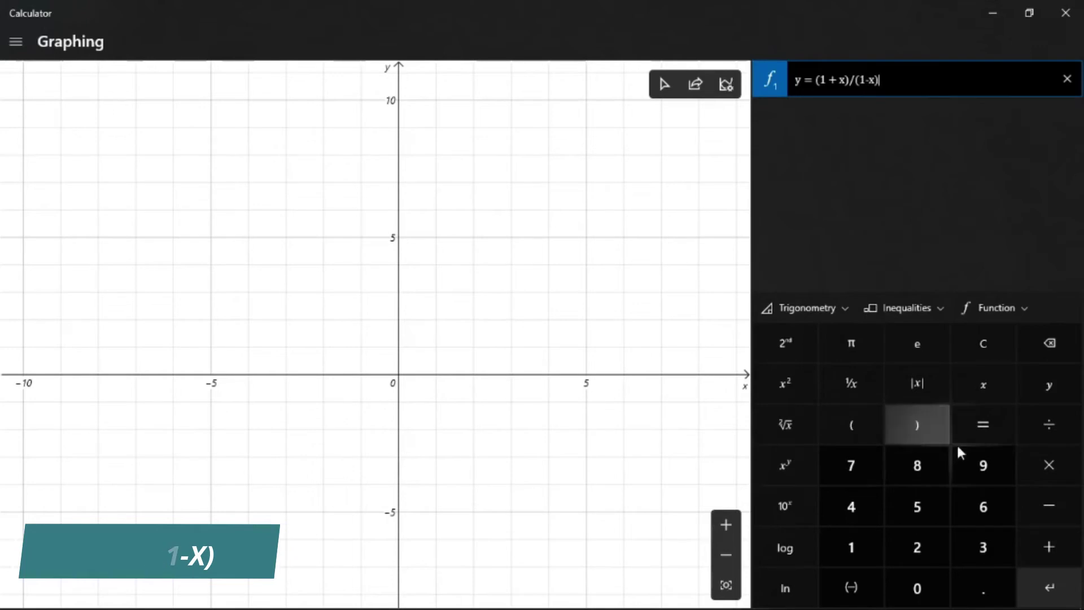
click(1062, 593)
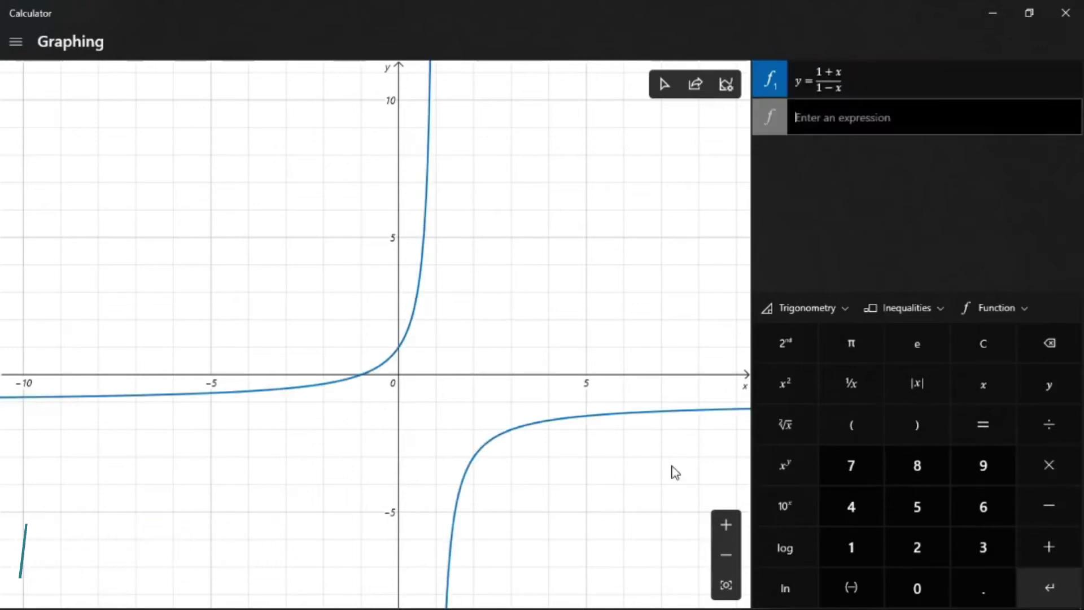
Step: Try light green, dark green, yellow, orange and brown as line colors for the curve
drag(537, 327, 445, 441)
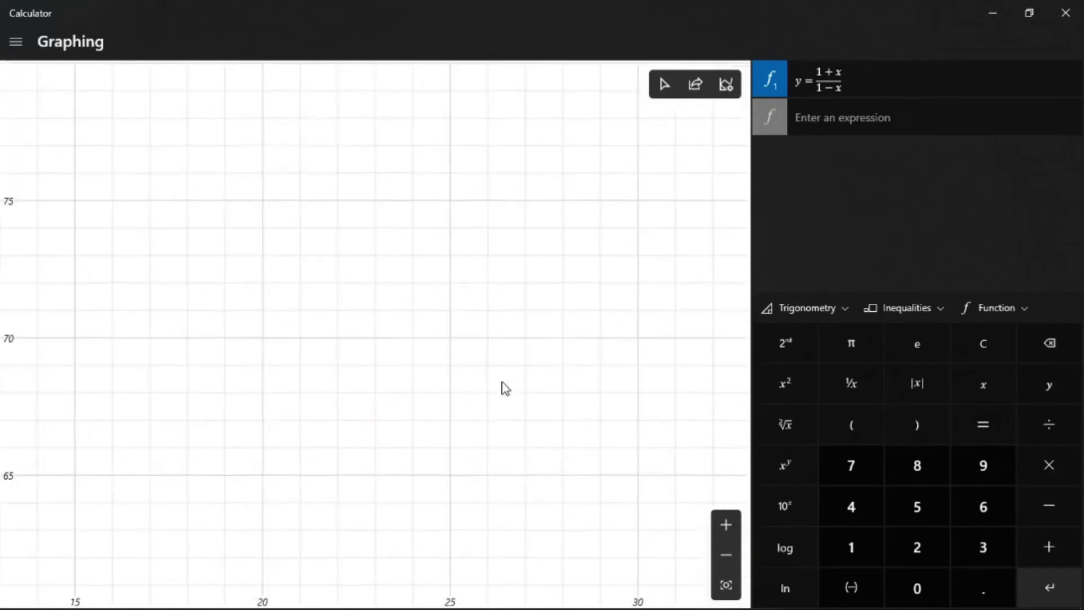
key(ctrl+0)
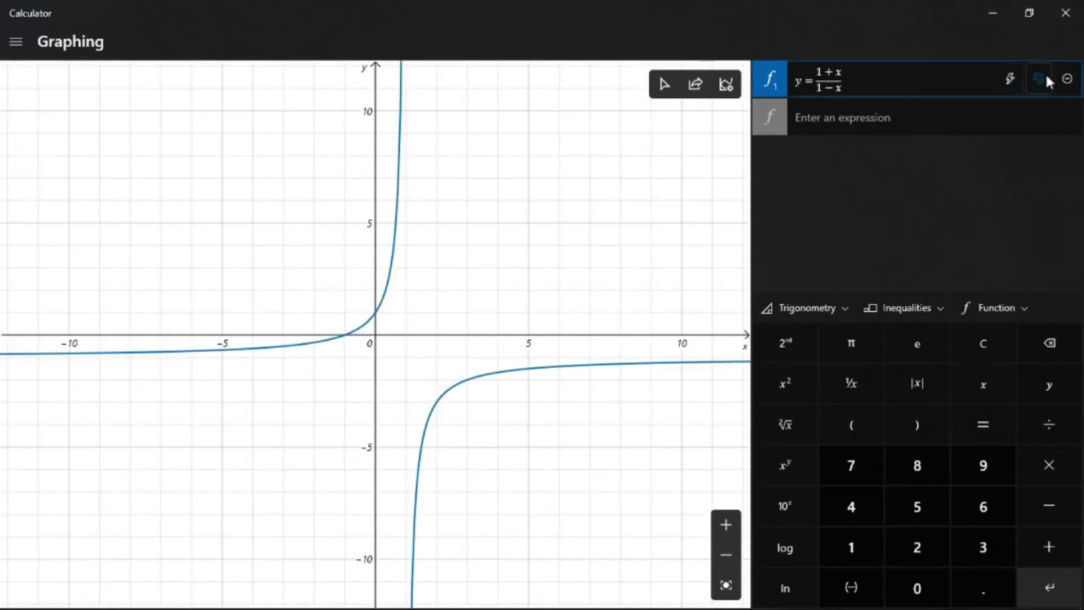
click(1043, 84)
click(970, 186)
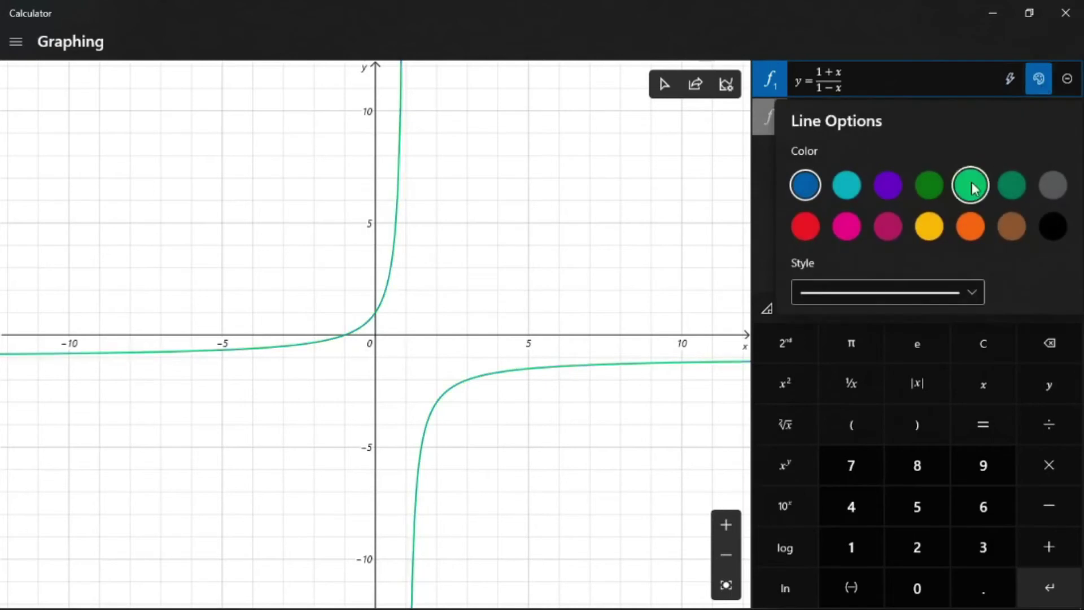
click(929, 187)
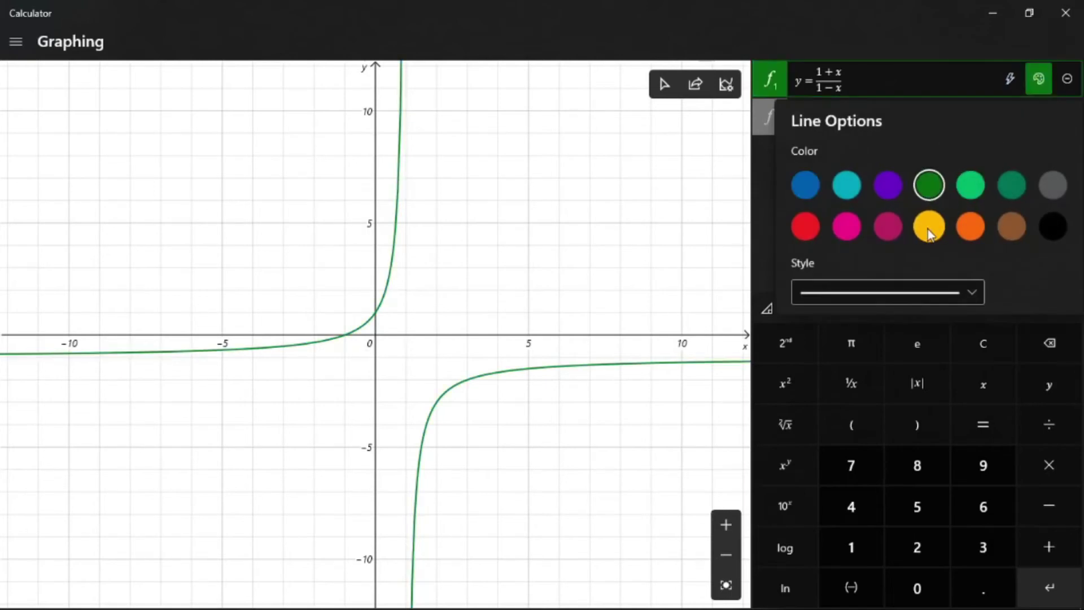
click(930, 230)
click(970, 229)
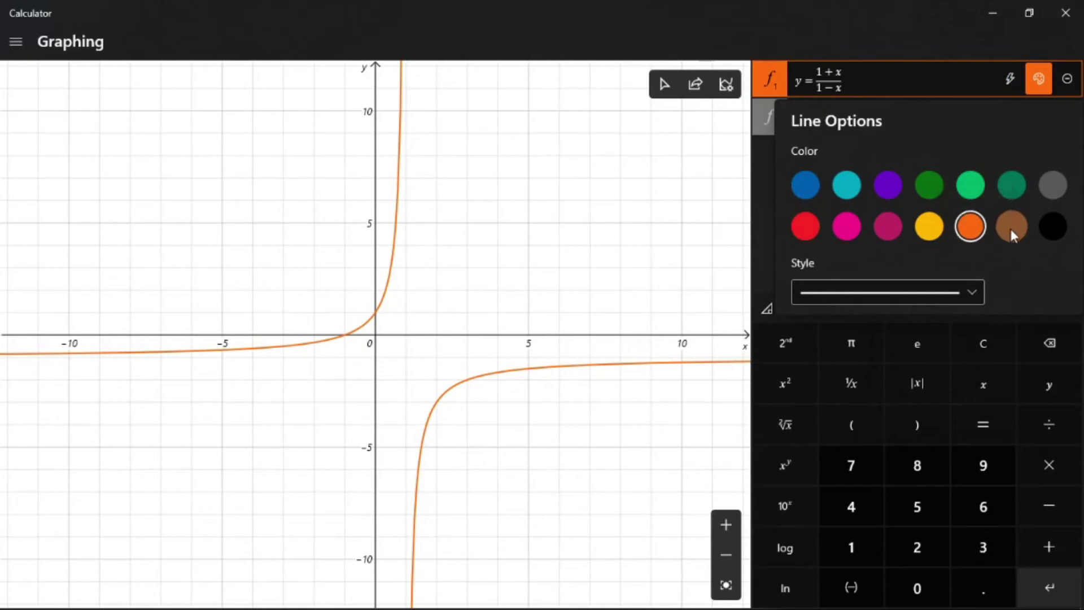
click(1011, 232)
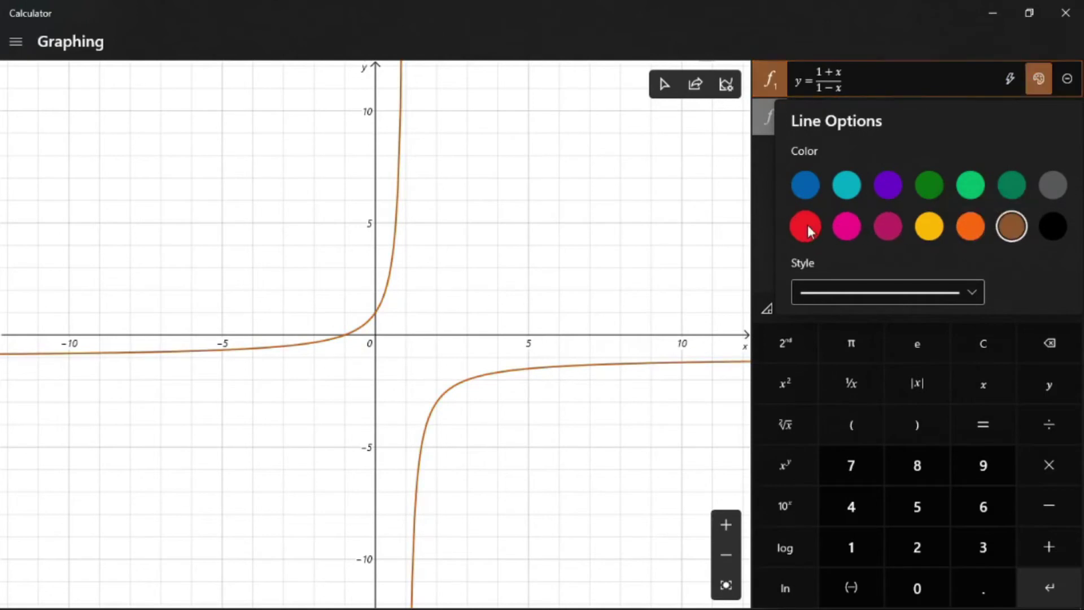
Step: Try further line colors such as red, blue, purple and green, settle on yellow, and close the line options
click(807, 229)
click(819, 185)
click(849, 189)
click(891, 185)
click(929, 189)
click(969, 186)
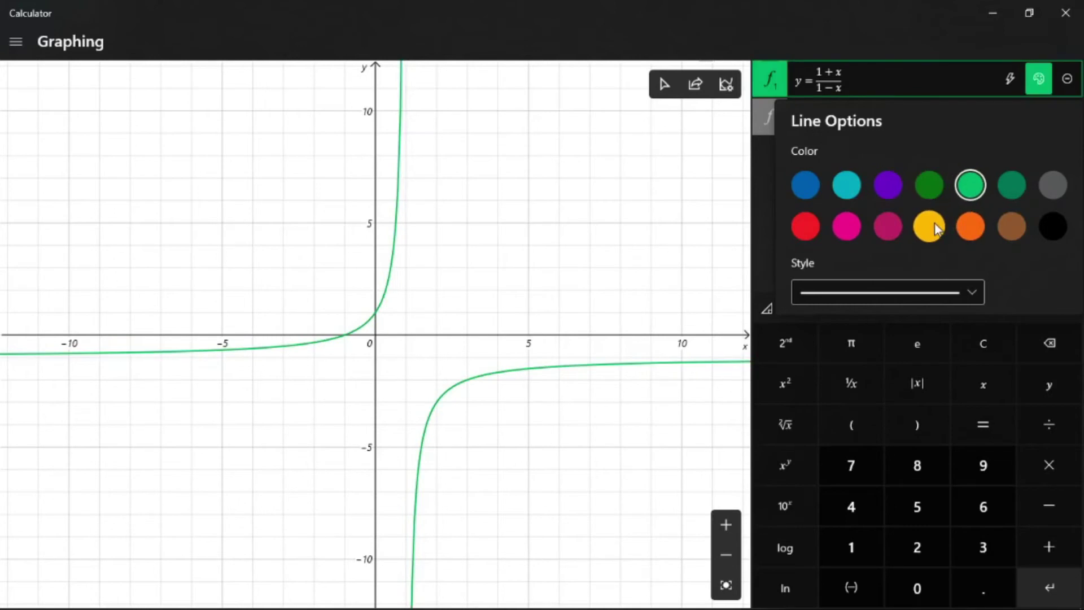
click(929, 227)
click(617, 247)
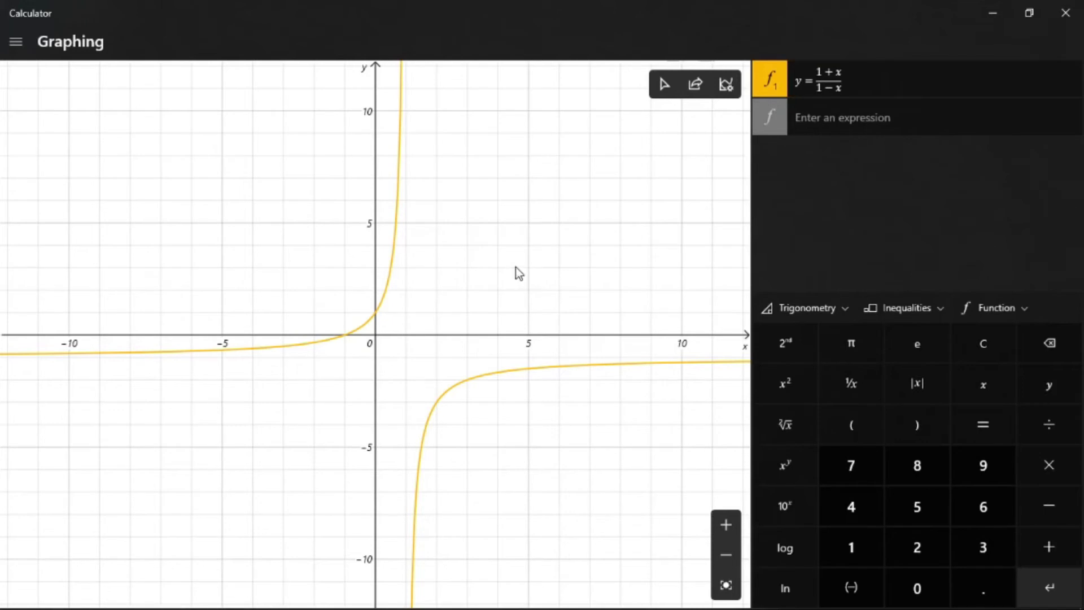
Step: Try turquoise and dark green line colors on the curve again and return to yellow
mouse_move(879, 90)
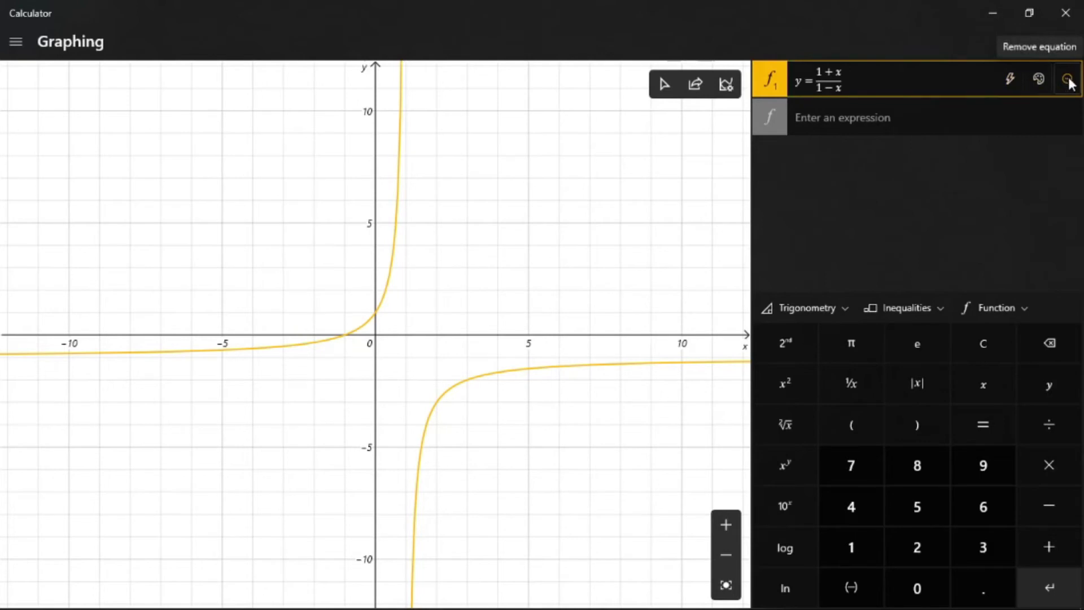
click(1038, 79)
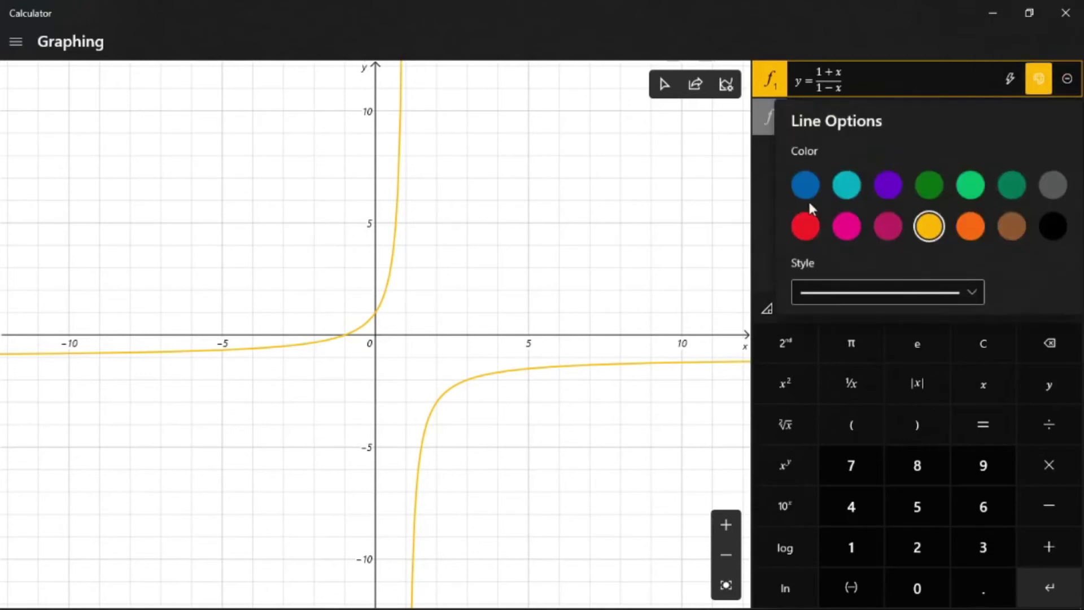
click(847, 186)
click(930, 191)
click(928, 226)
Step: Open the function analysis of y = (1+x)/(1-x), read its properties from domain to monotonicity, and return to the expression list
click(1008, 82)
click(1008, 82)
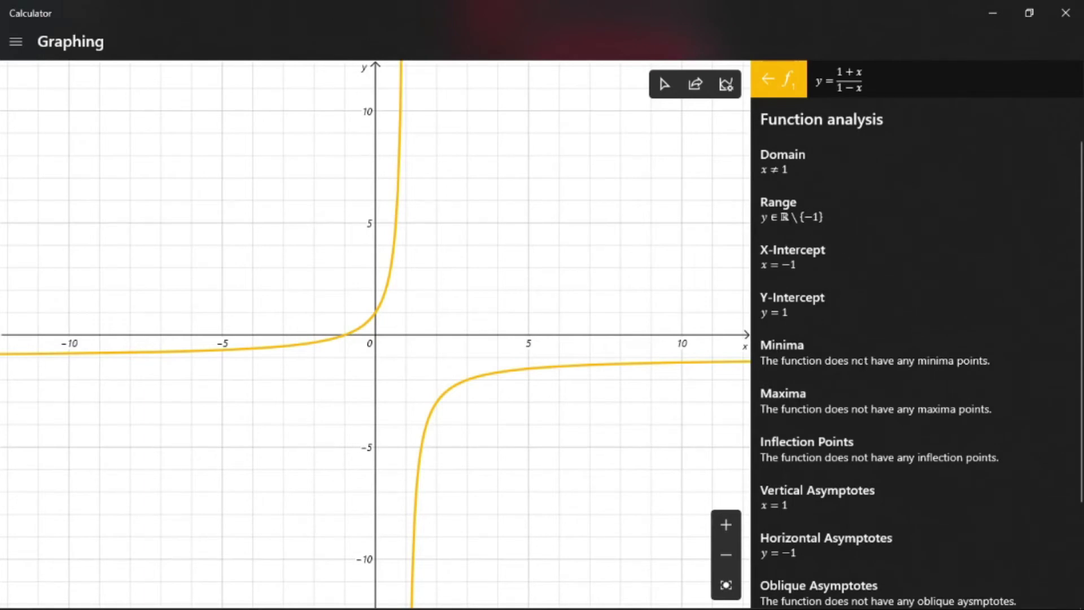
scroll(861, 364, down, 3)
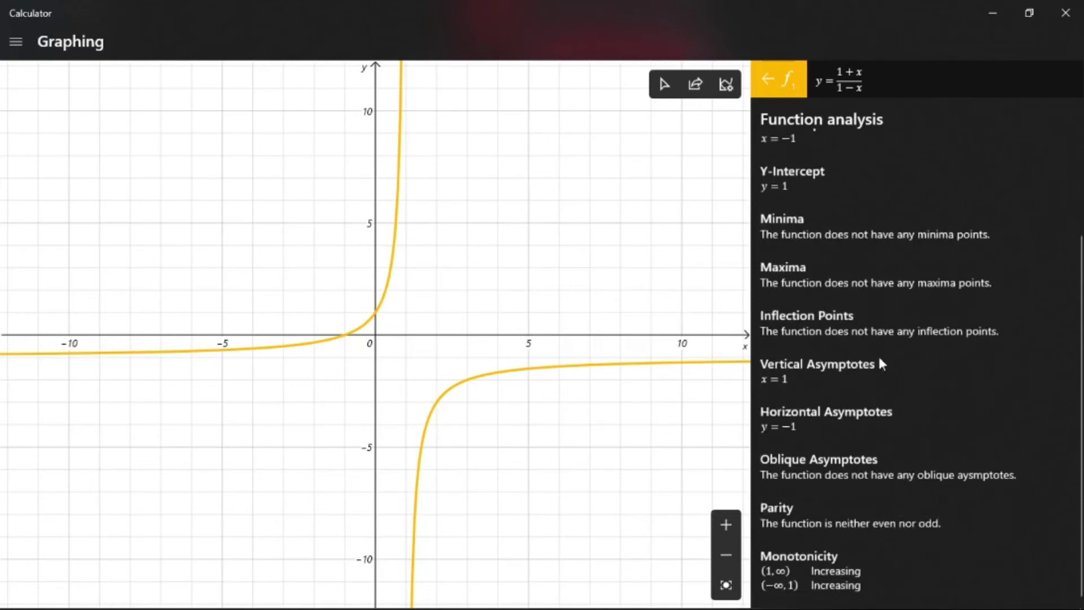
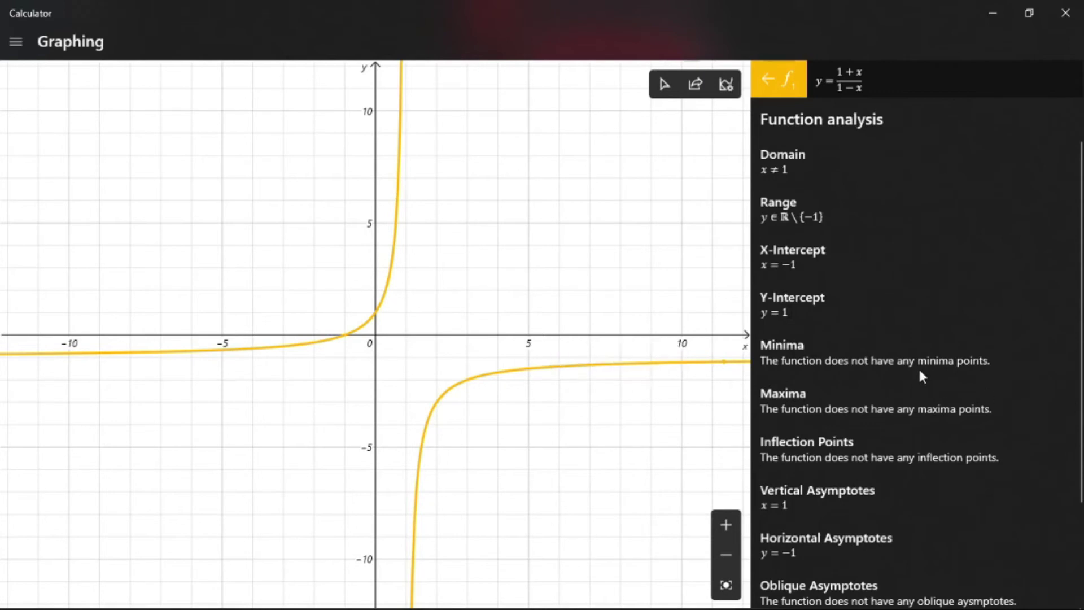
scroll(871, 378, down, 2)
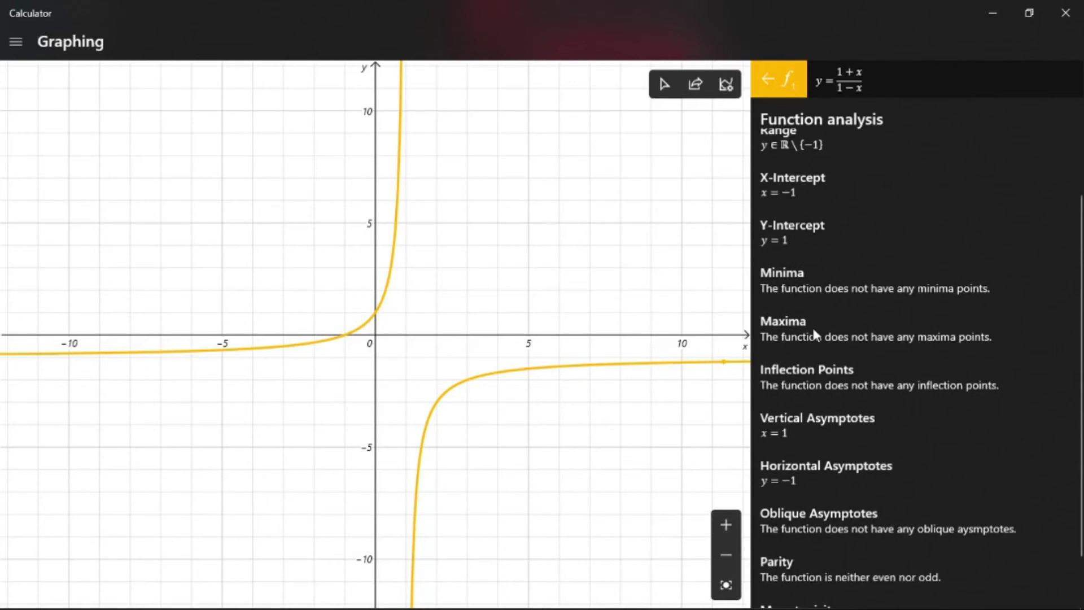
scroll(851, 325, down, 2)
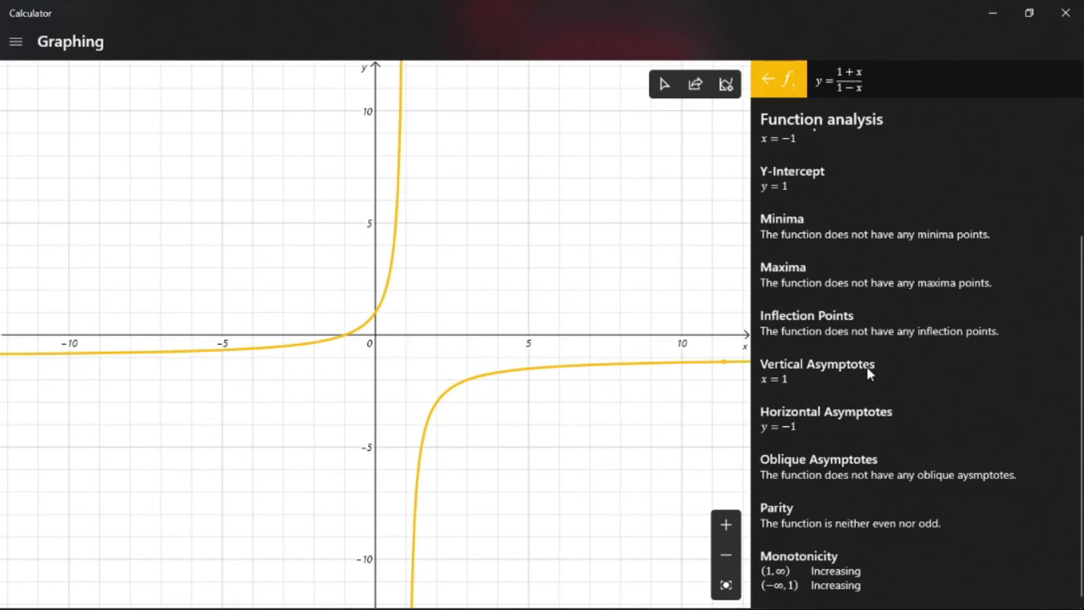
scroll(866, 375, up, 2)
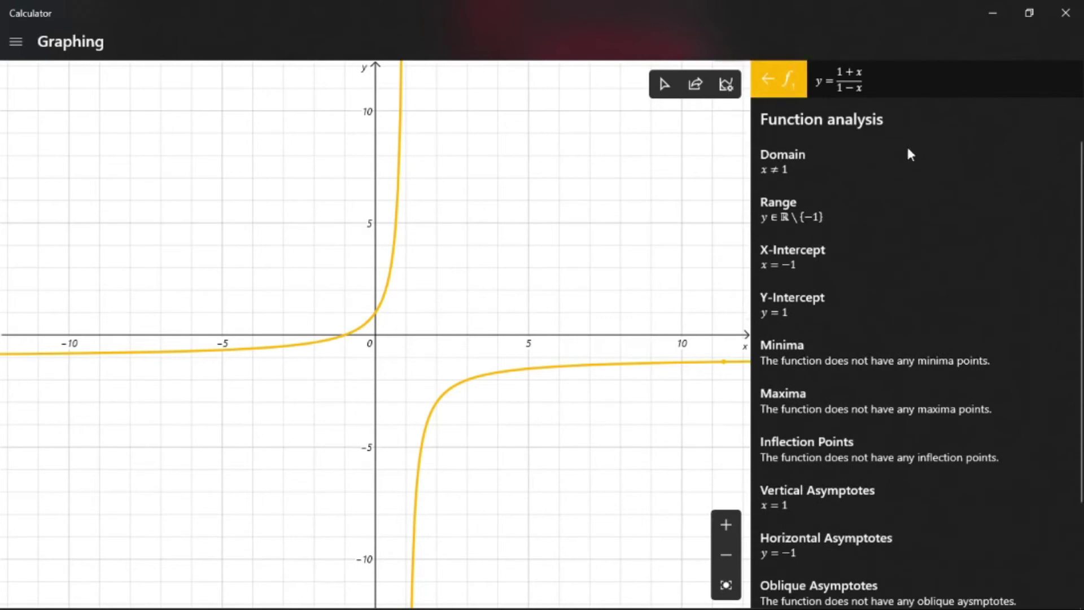
click(770, 82)
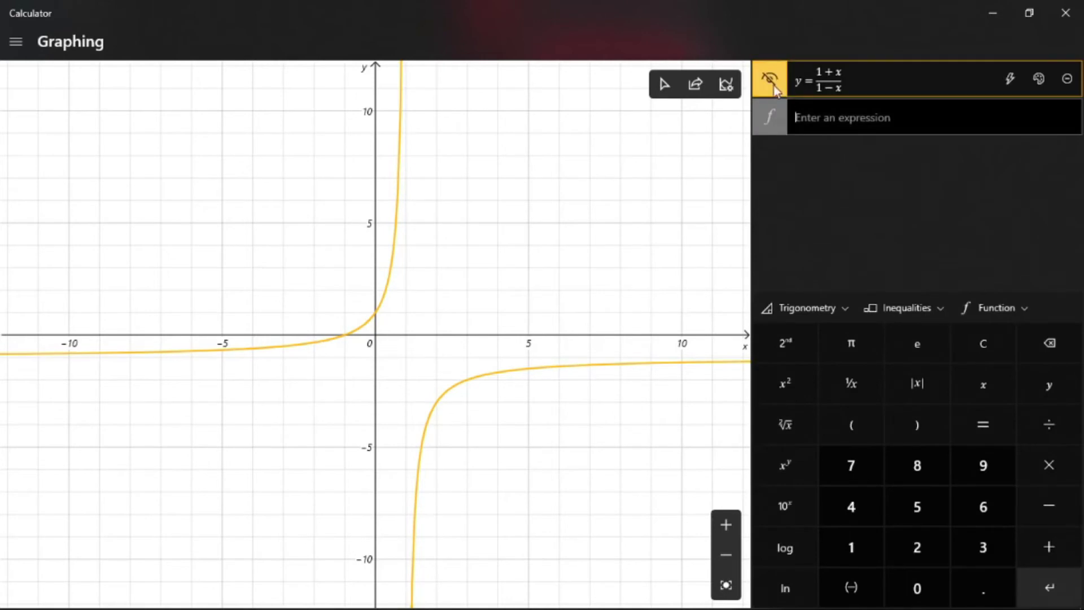
Step: Hide the curve of y = (1+x)/(1-x) and begin a second expression with y = 2x/
click(771, 83)
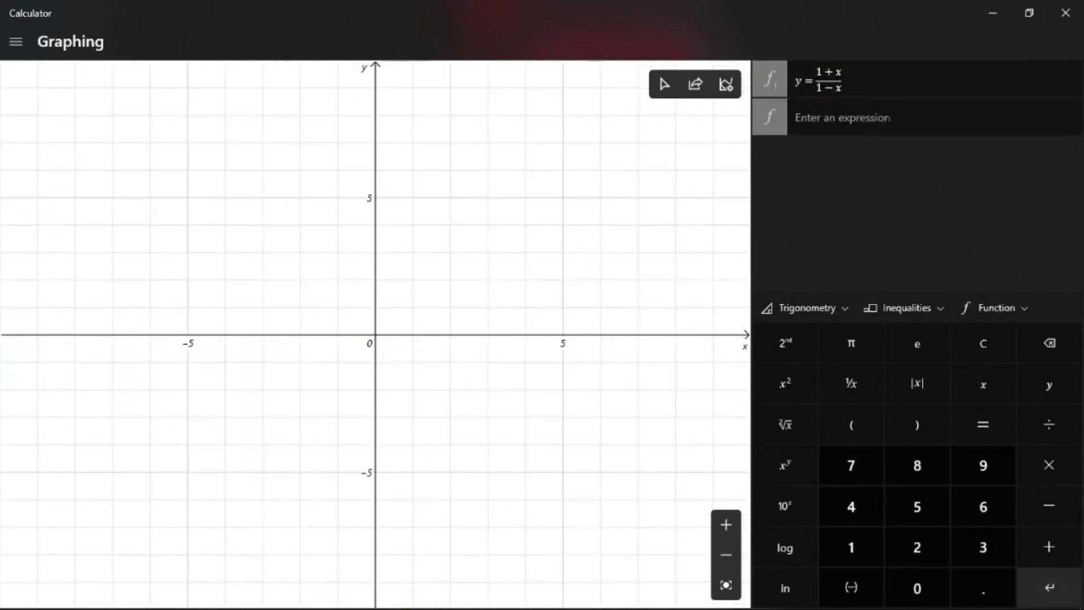
click(881, 118)
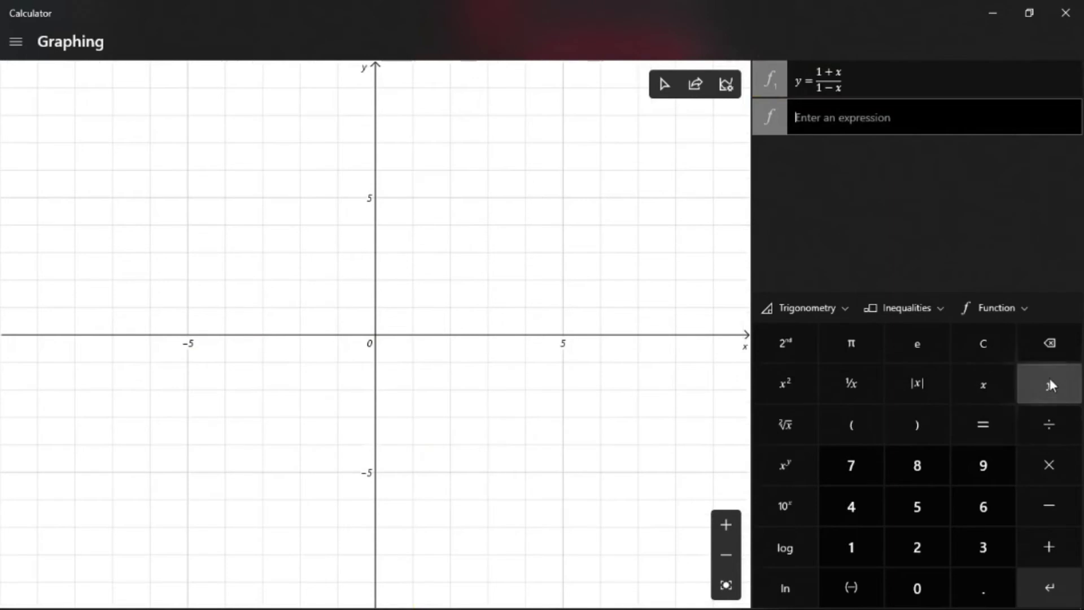
click(1049, 382)
click(972, 415)
click(851, 383)
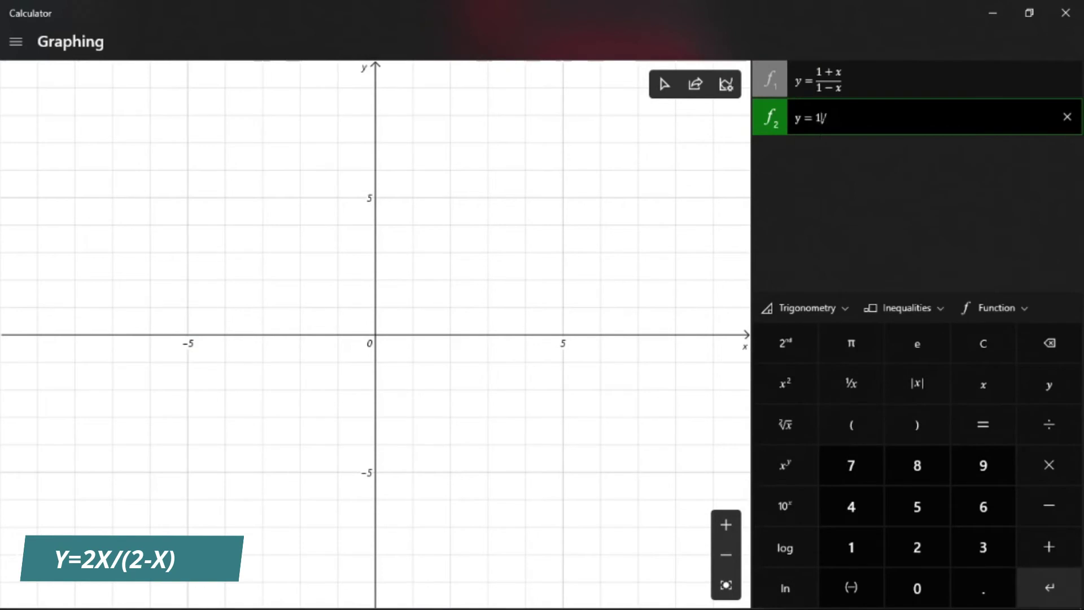
key(BackSpace)
click(931, 548)
click(979, 389)
click(862, 148)
Step: Complete the second expression with the denominator (2-x) and plot y = 2x/(2-x)
click(861, 428)
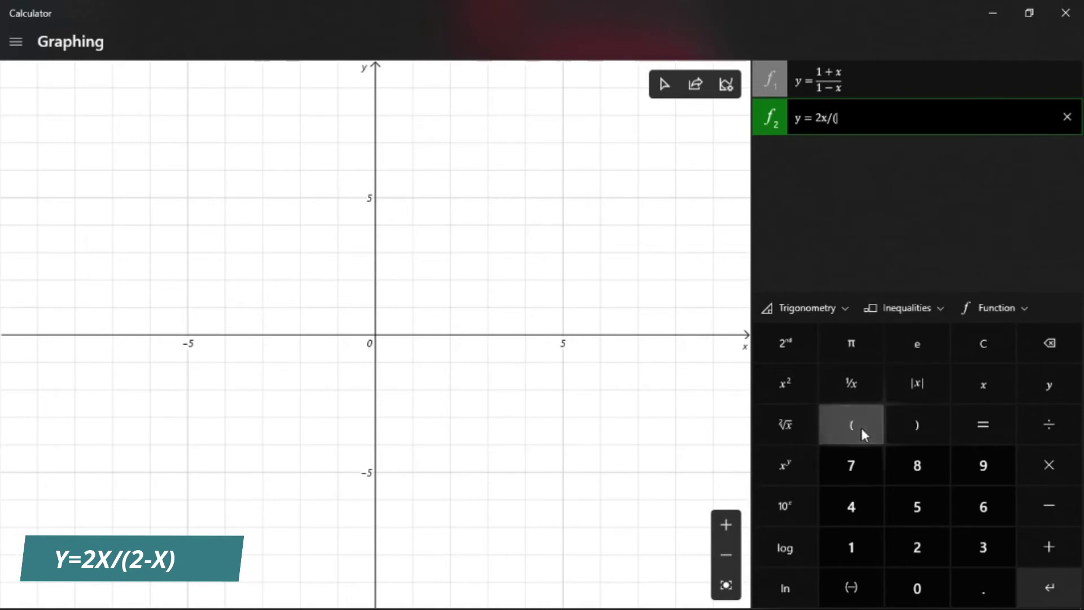
click(918, 547)
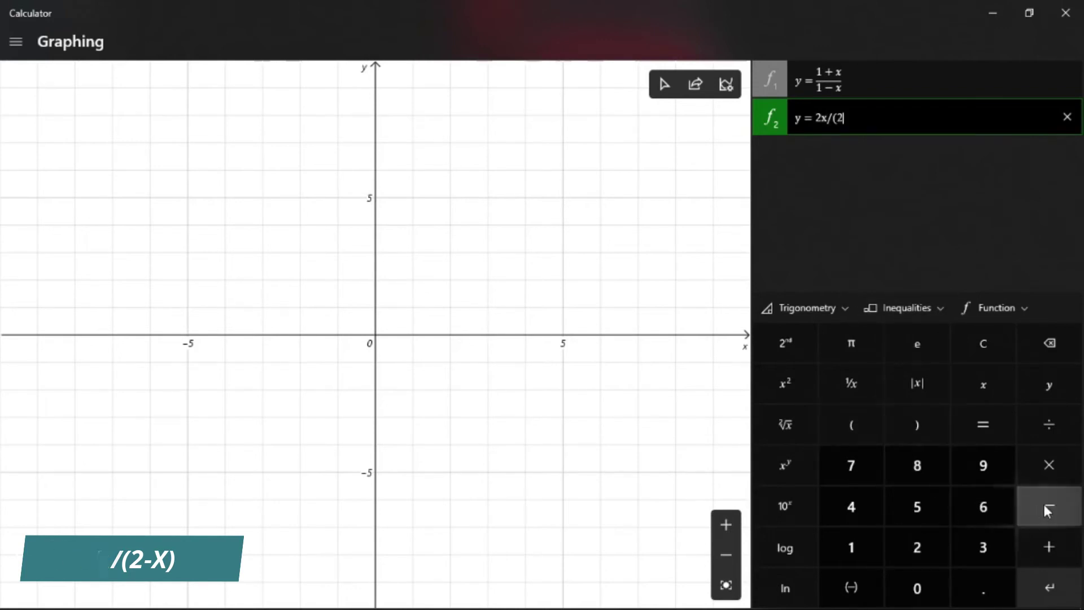
click(1044, 511)
click(972, 391)
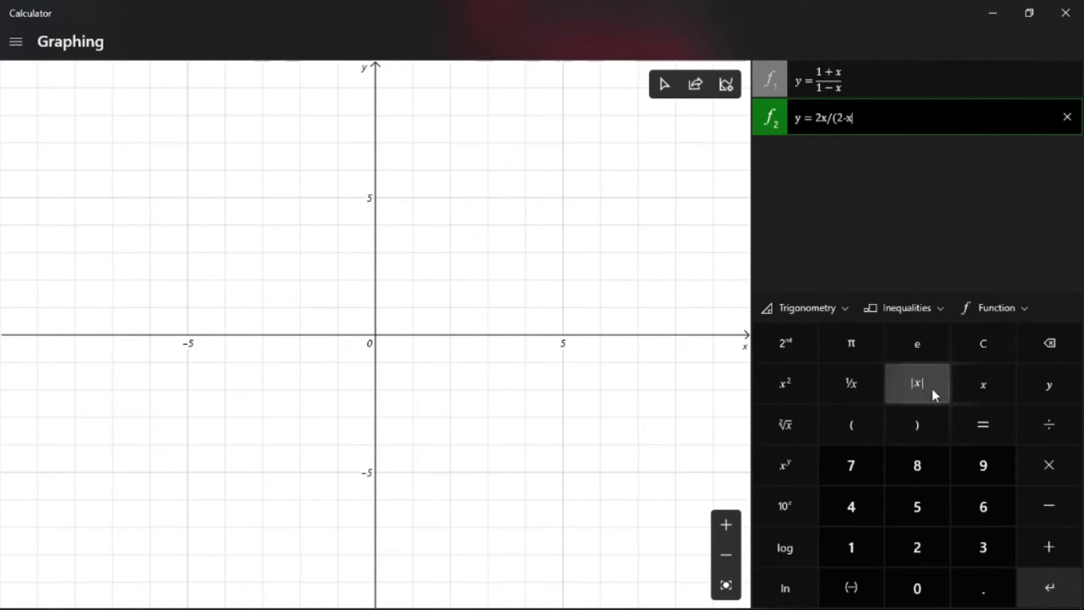
click(921, 428)
click(1029, 576)
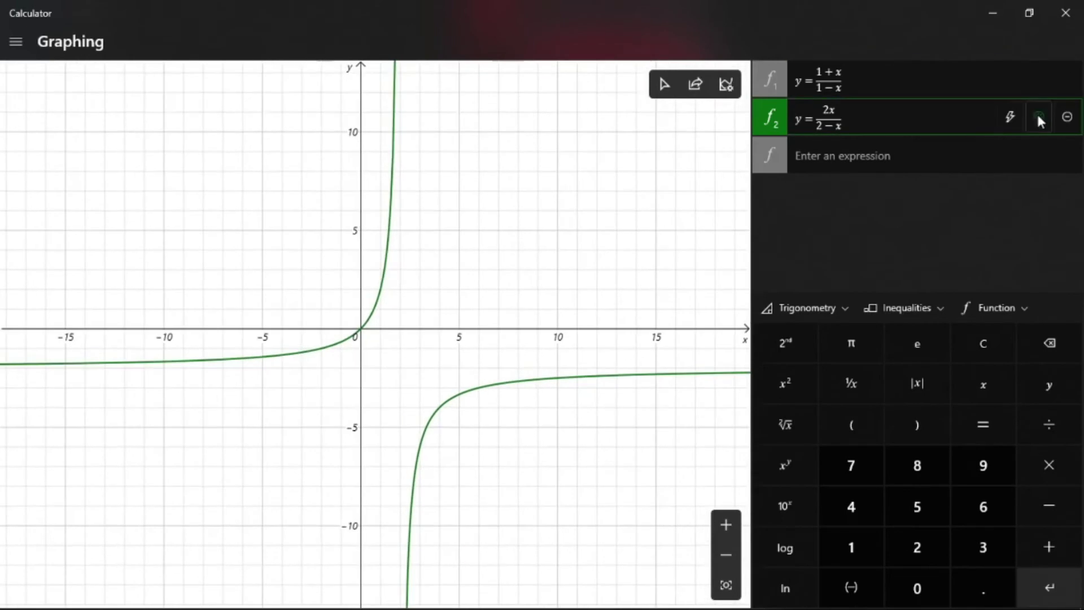
Step: View the line options of y = 2x/(2-x) and close them
click(1040, 119)
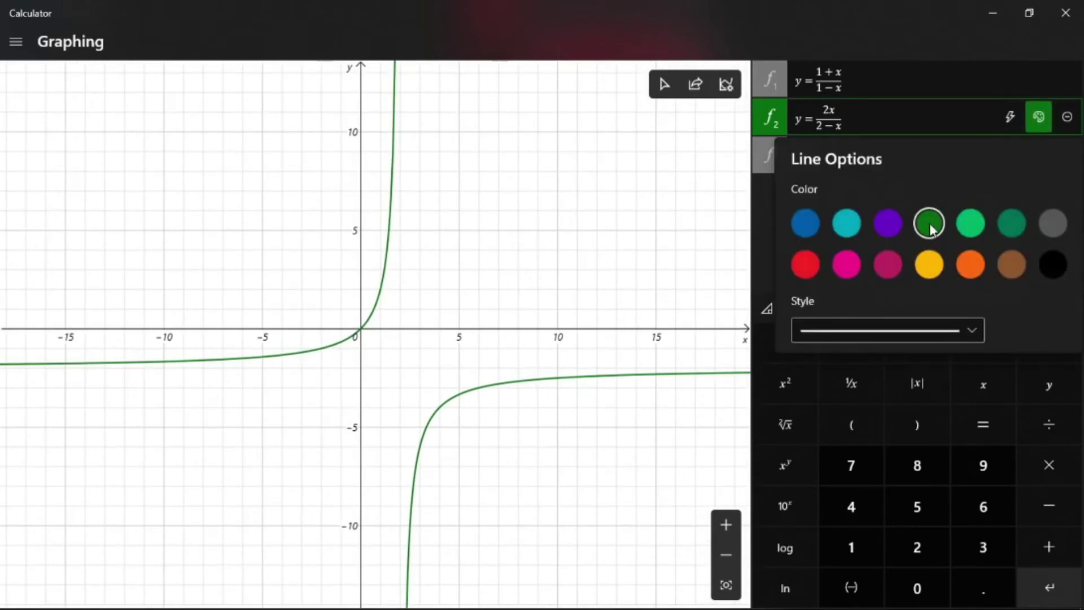
click(517, 219)
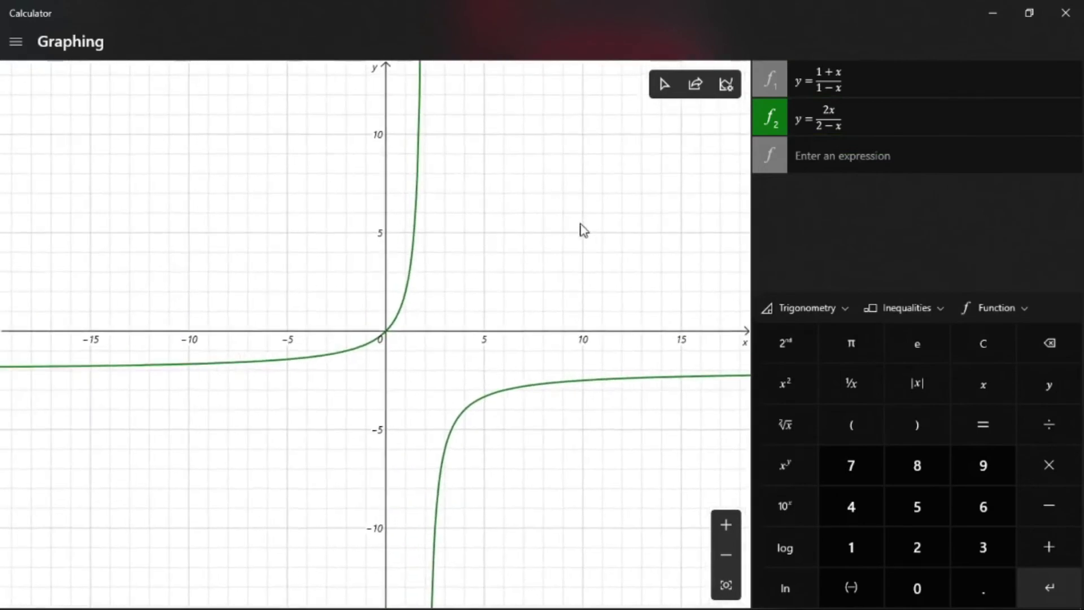
mouse_move(879, 134)
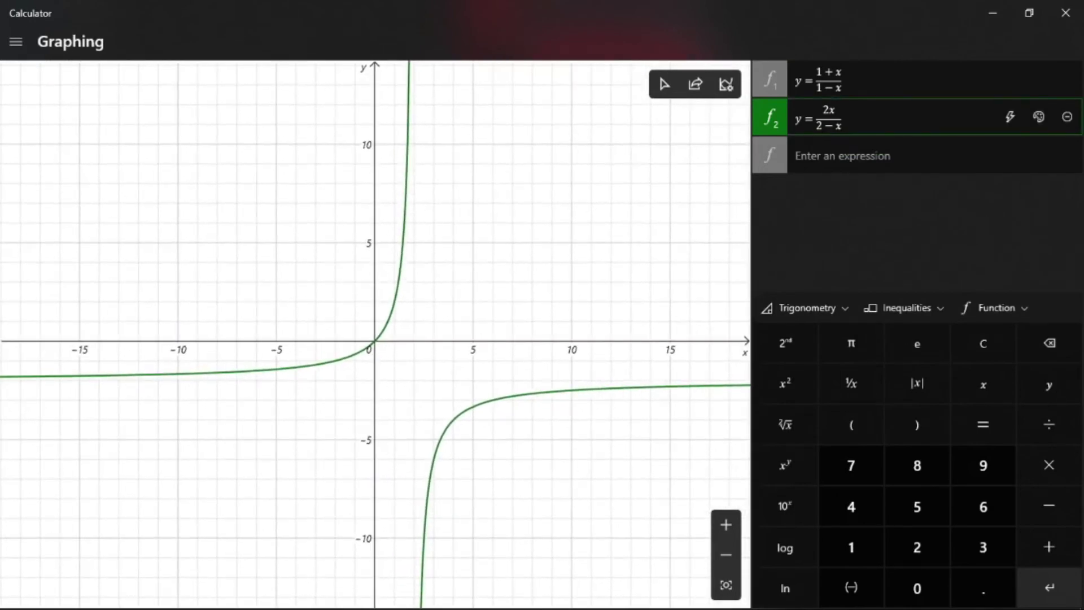
Step: Open the function analysis of y = 2x/(2-x), read its properties from domain to monotonicity, and return to the expression list
click(1009, 118)
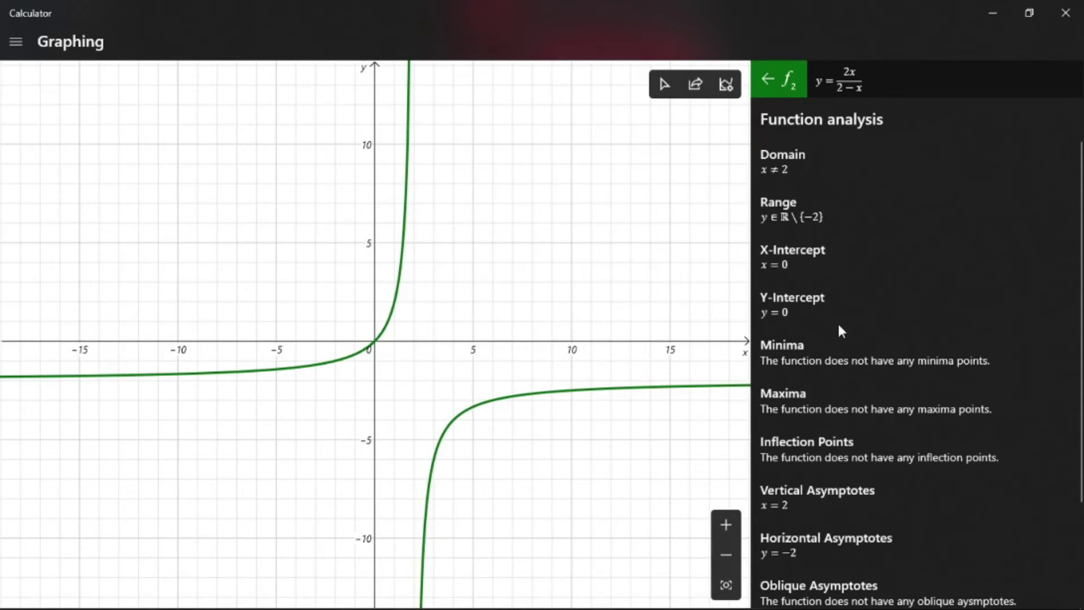
scroll(839, 327, down, 3)
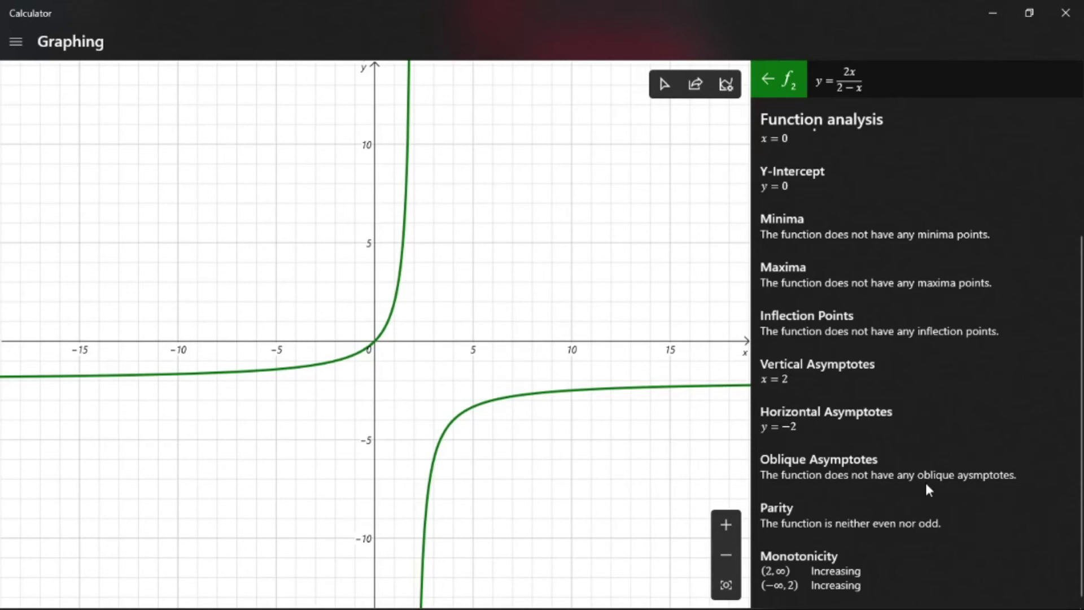
scroll(925, 480, up, 3)
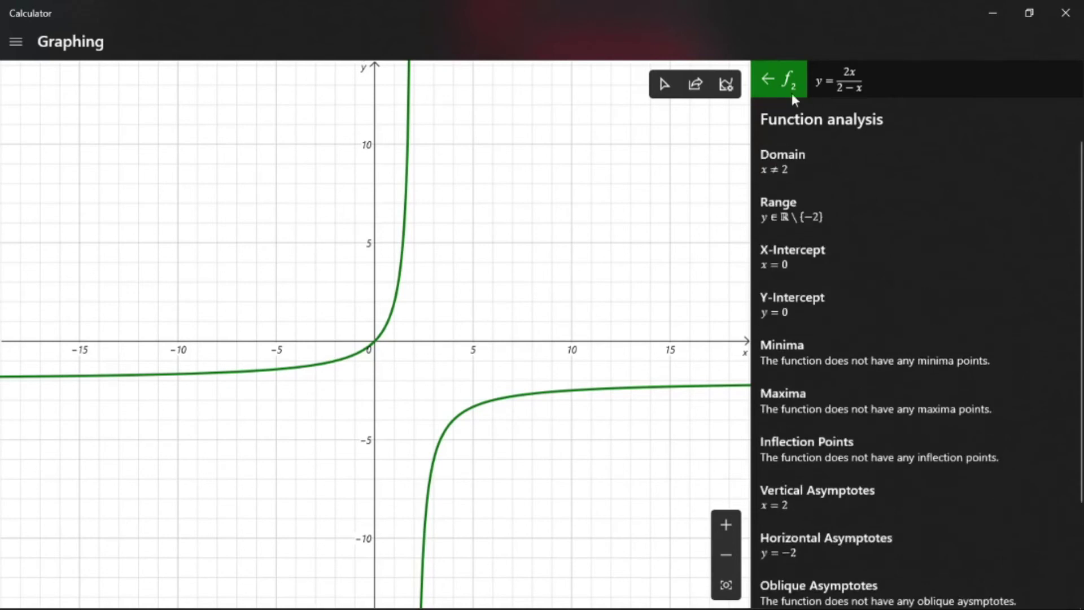
click(766, 80)
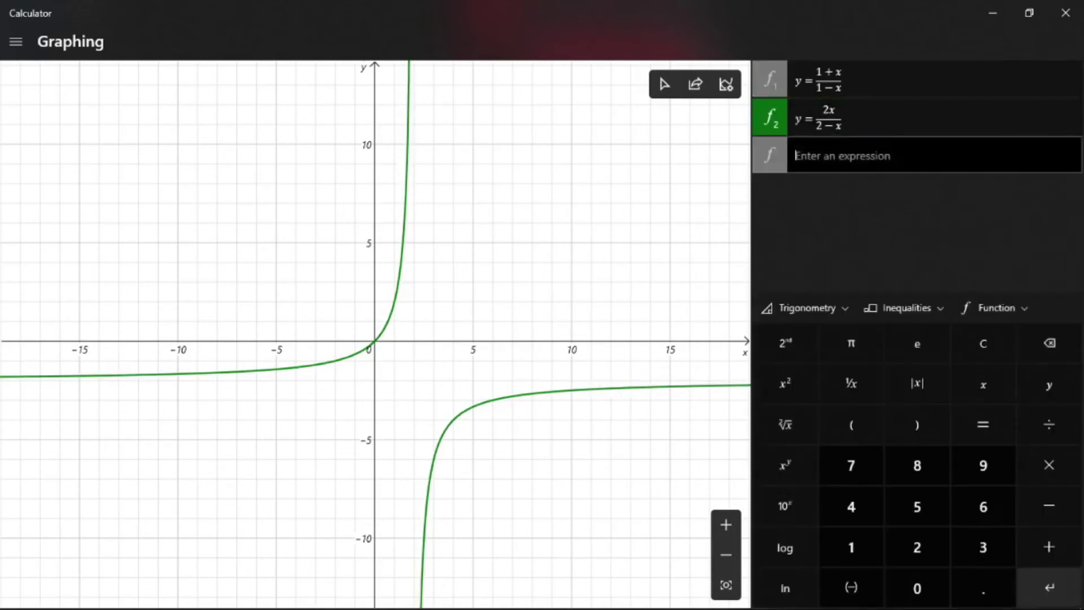
Step: Hide the curve of y = 2x/(2-x) and begin a third expression with y = 3x^2
click(771, 119)
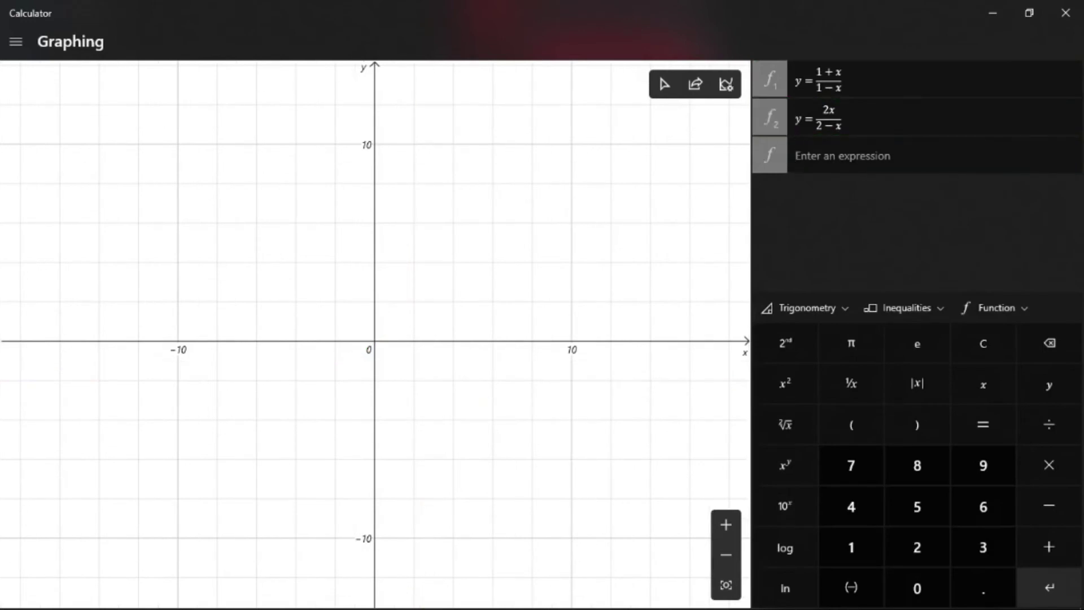
click(890, 164)
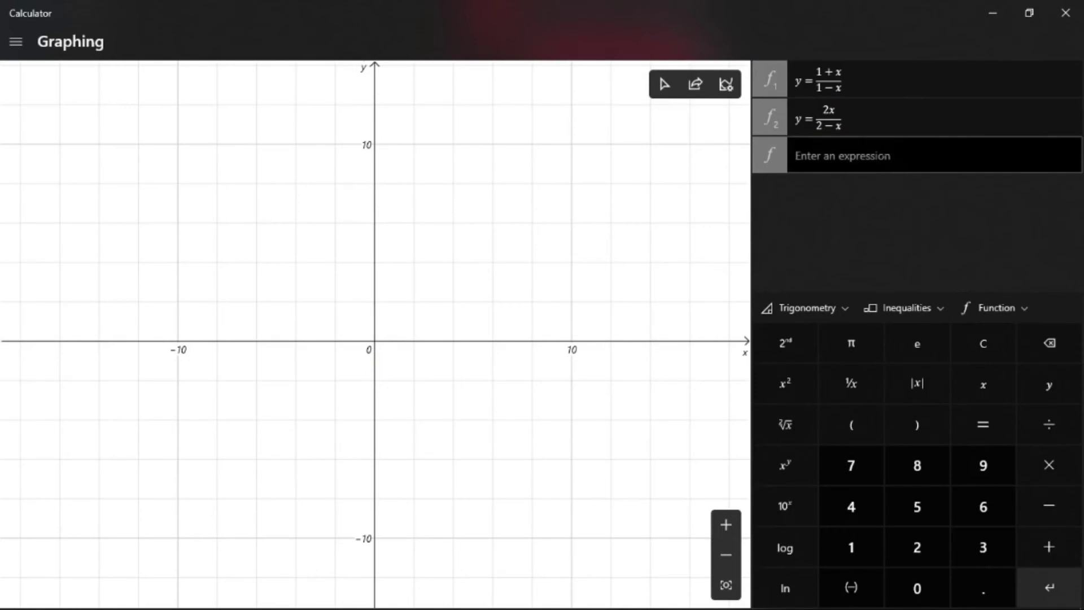
click(1049, 385)
click(995, 430)
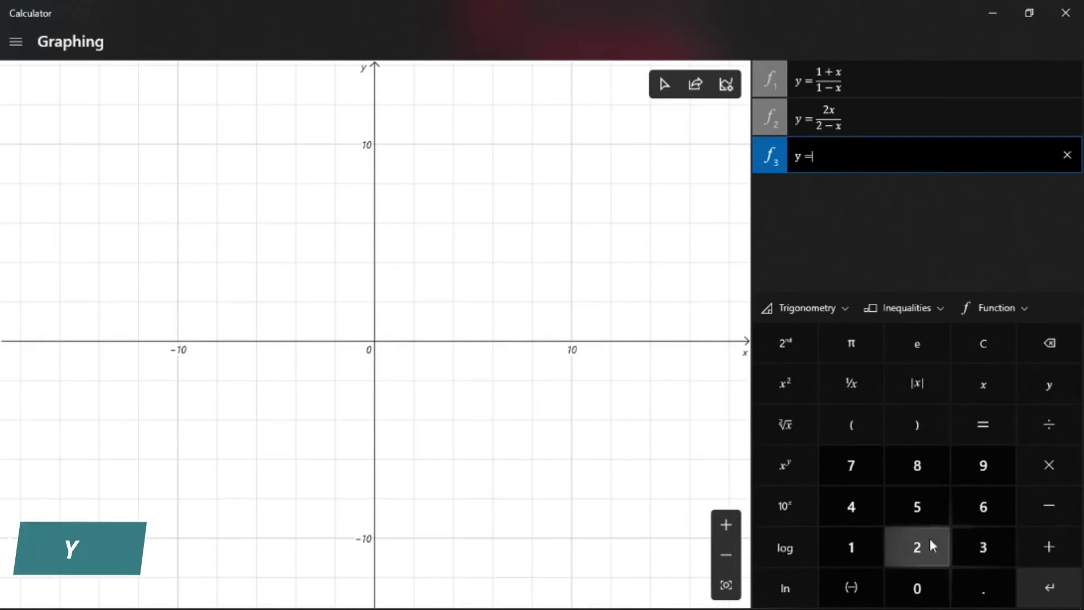
click(967, 545)
click(976, 383)
click(792, 381)
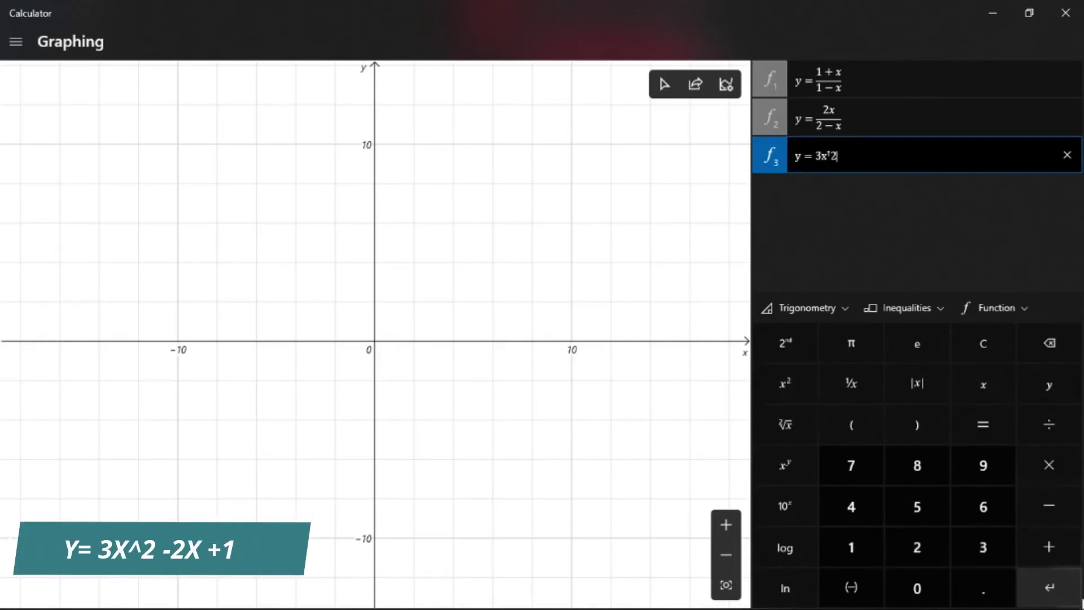
Step: Complete the third expression with -2x+1 and plot y = 3x^2-2x+1
click(1051, 509)
click(914, 549)
click(969, 400)
click(1047, 544)
click(853, 548)
click(1045, 590)
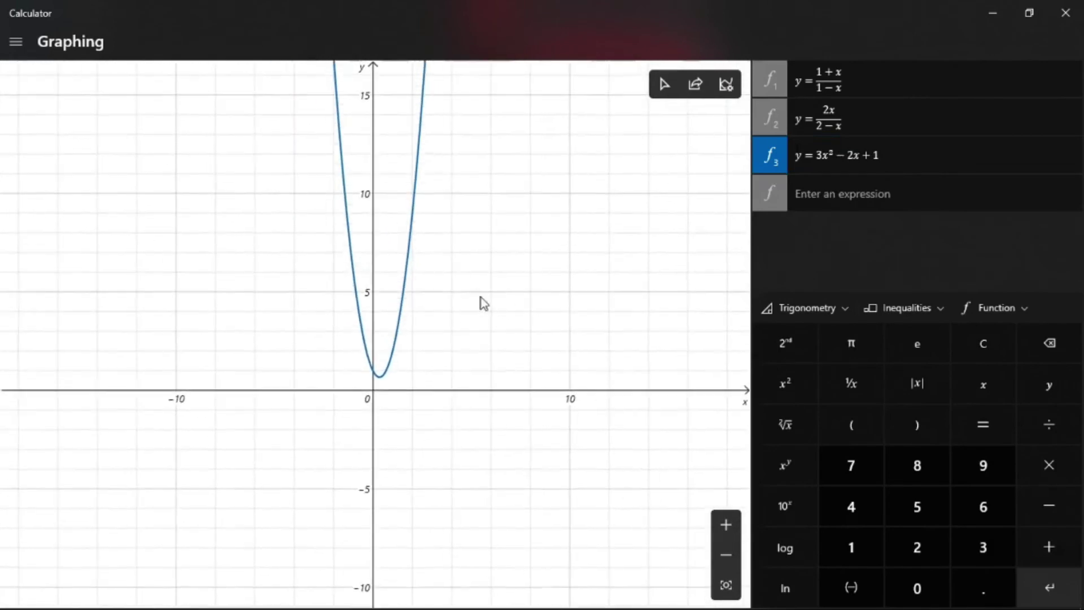
Step: Open the function analysis of y = 3x^2-2x+1 and compare its domain and range with the curve around its lowest point
mouse_move(1008, 157)
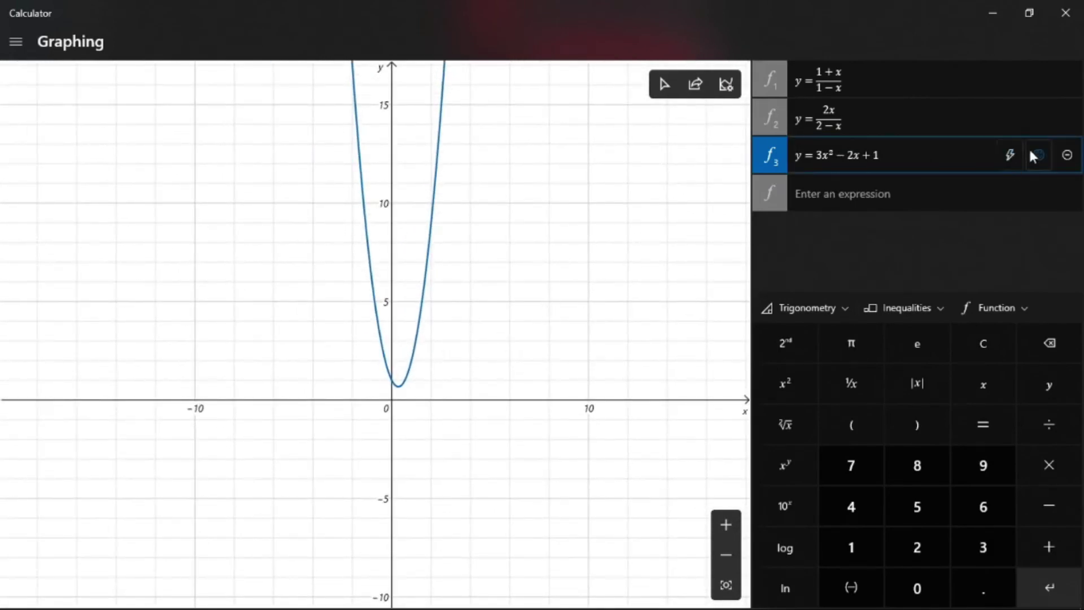
click(1009, 154)
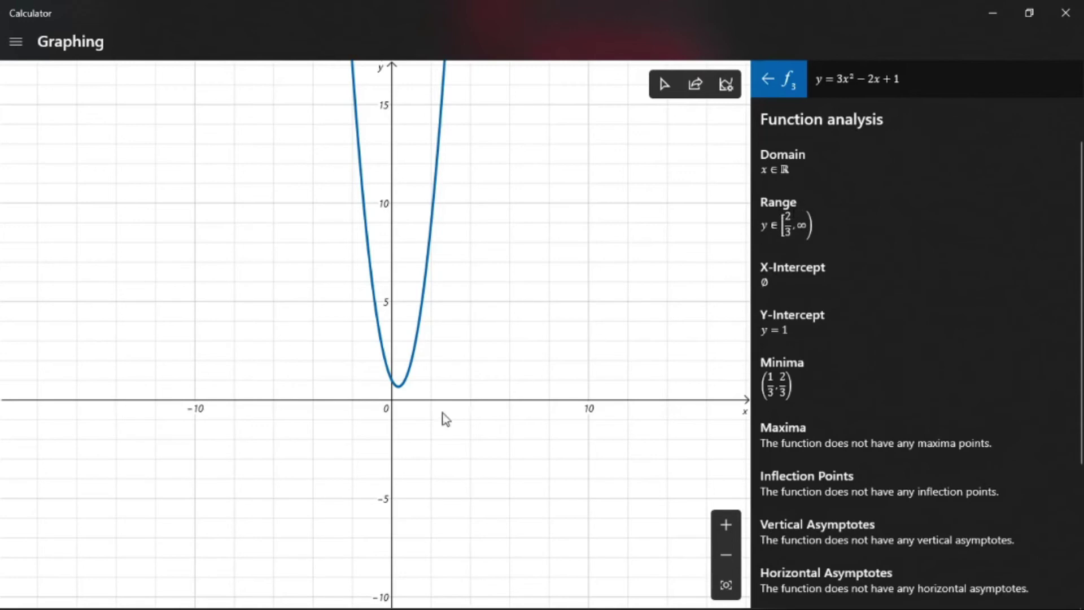
mouse_move(398, 392)
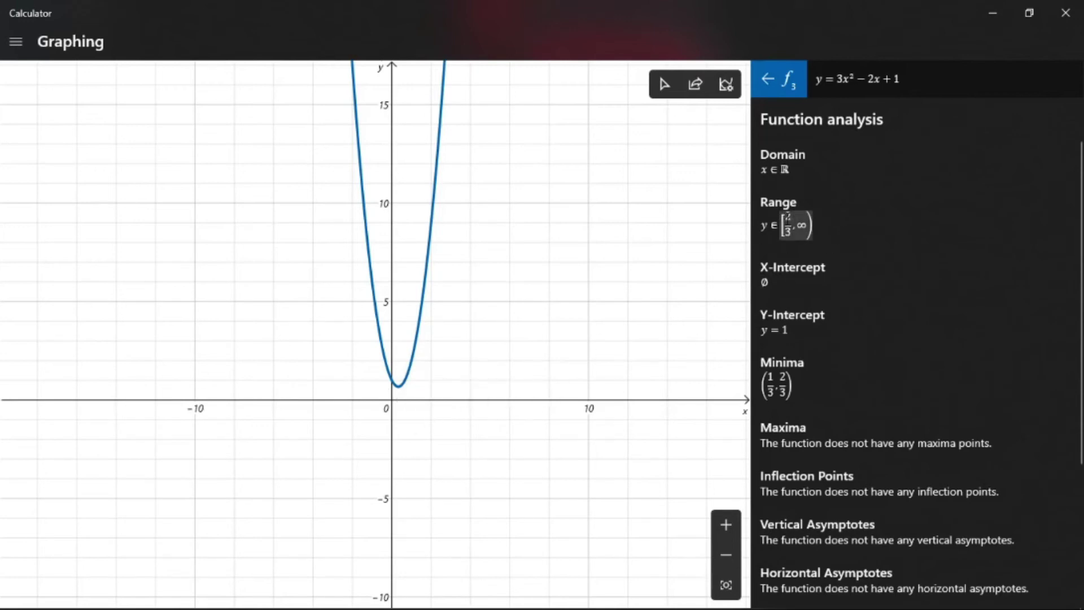
scroll(402, 398, up, 5)
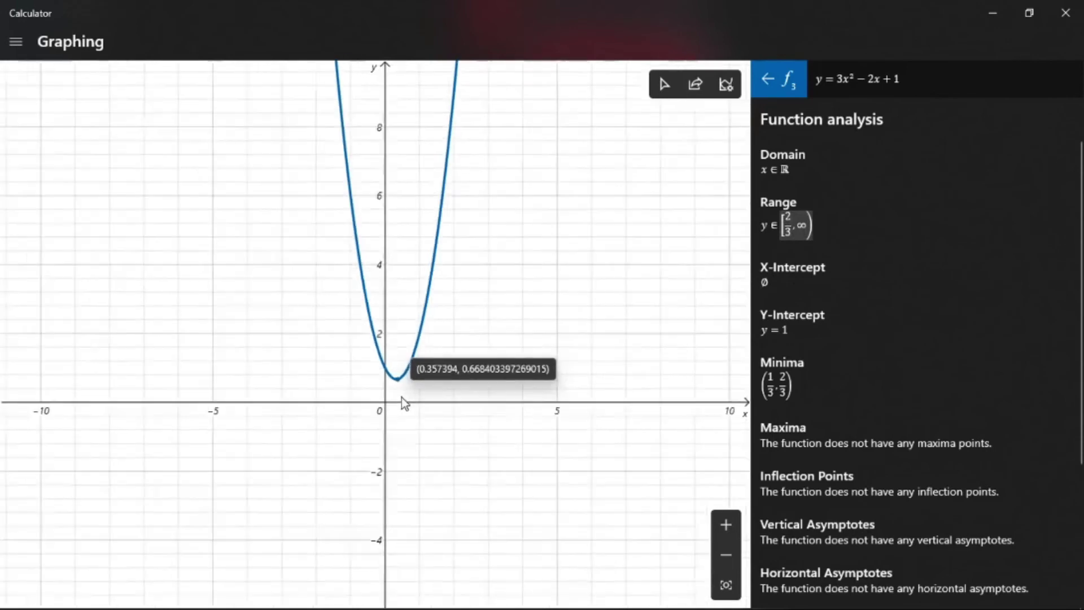
scroll(401, 397, up, 3)
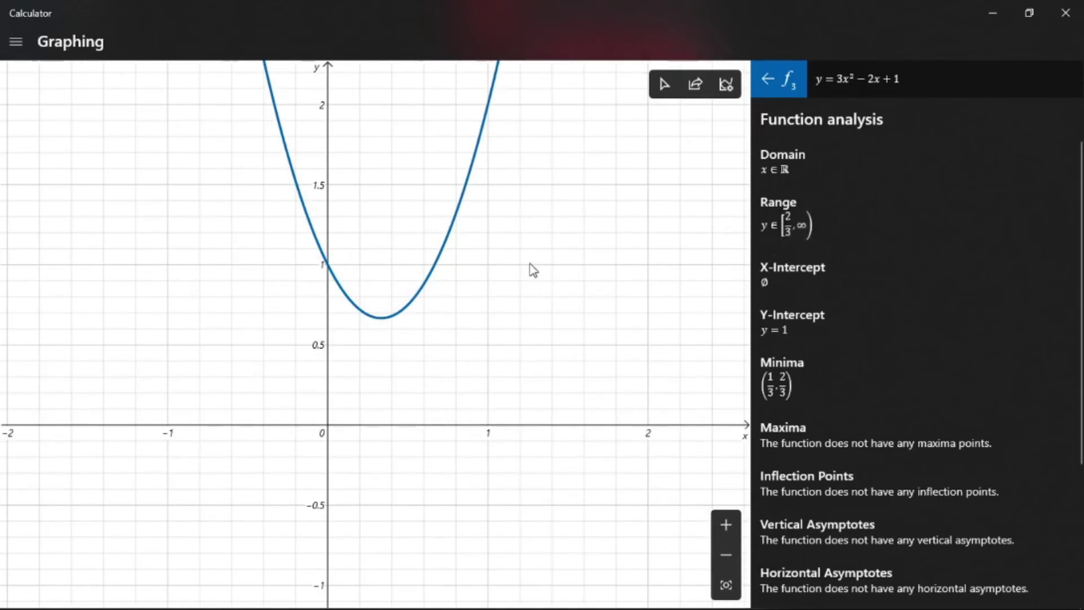
scroll(529, 264, up, 3)
scroll(628, 326, down, 3)
scroll(627, 325, down, 6)
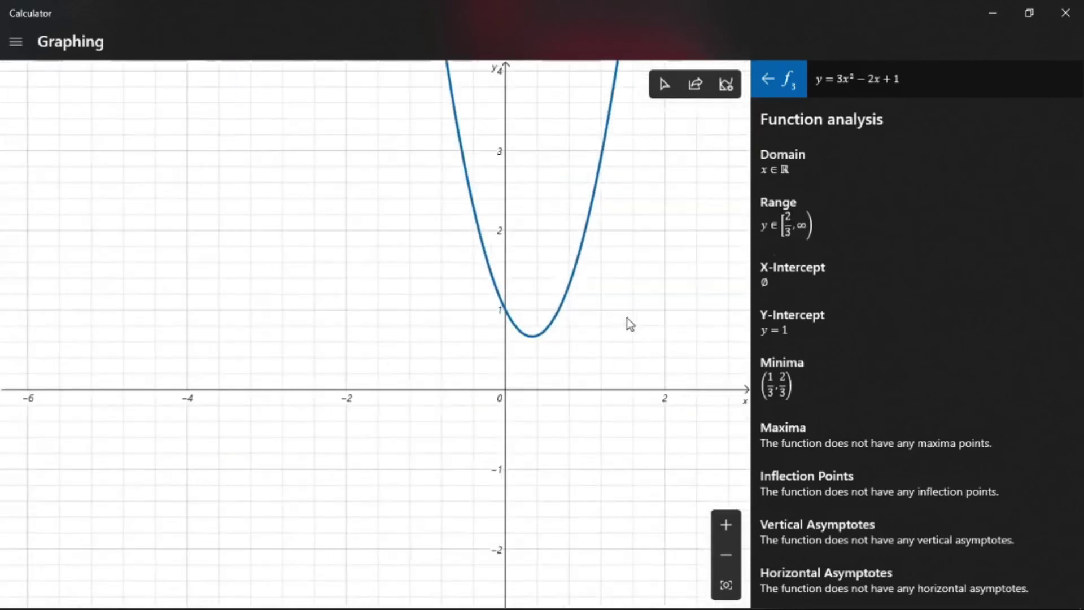
scroll(636, 260, down, 5)
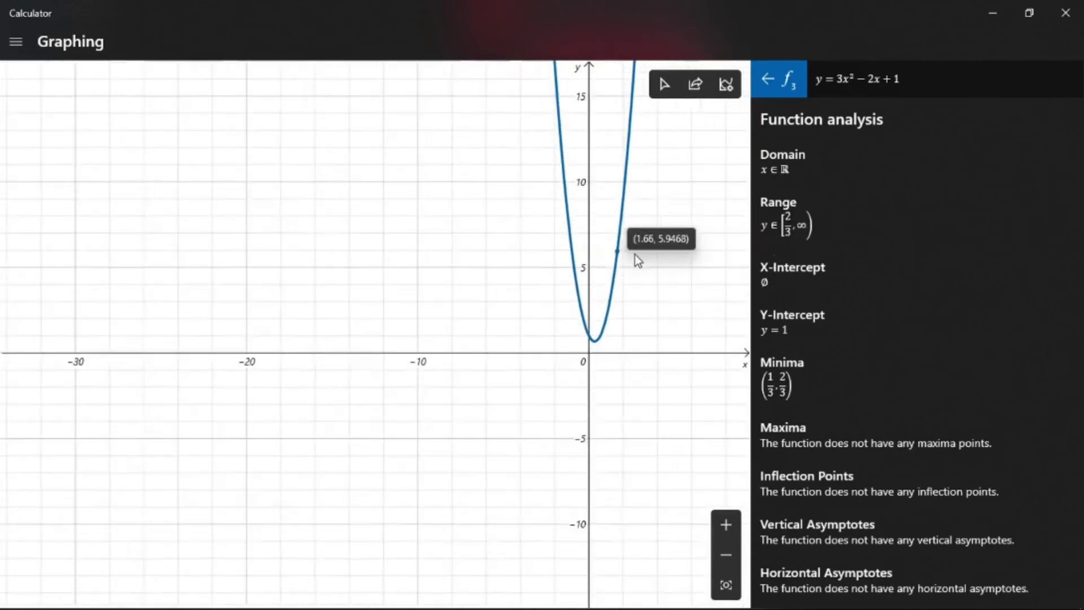
scroll(636, 296, up, 10)
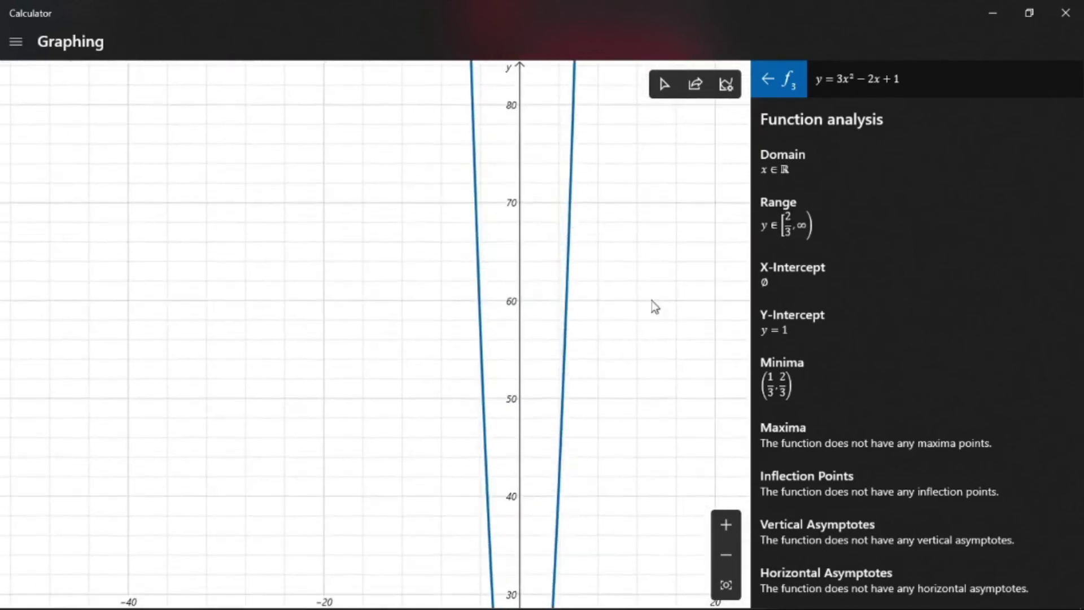
scroll(626, 331, down, 10)
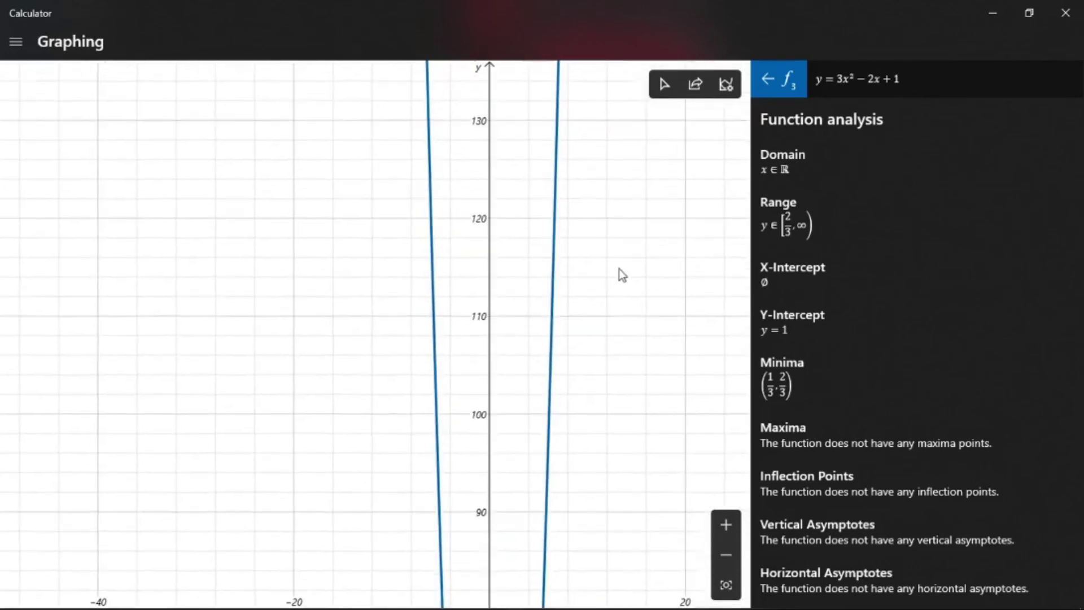
scroll(571, 299, down, 8)
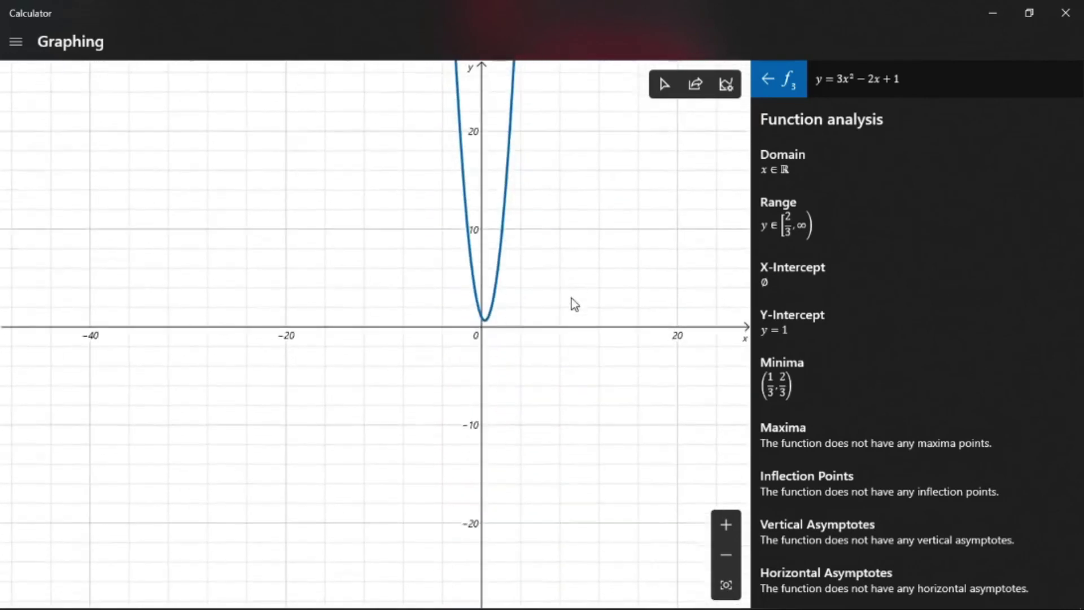
Step: Examine the parabola near the axes against the listed x-intercept, y-intercept and minima
mouse_move(484, 274)
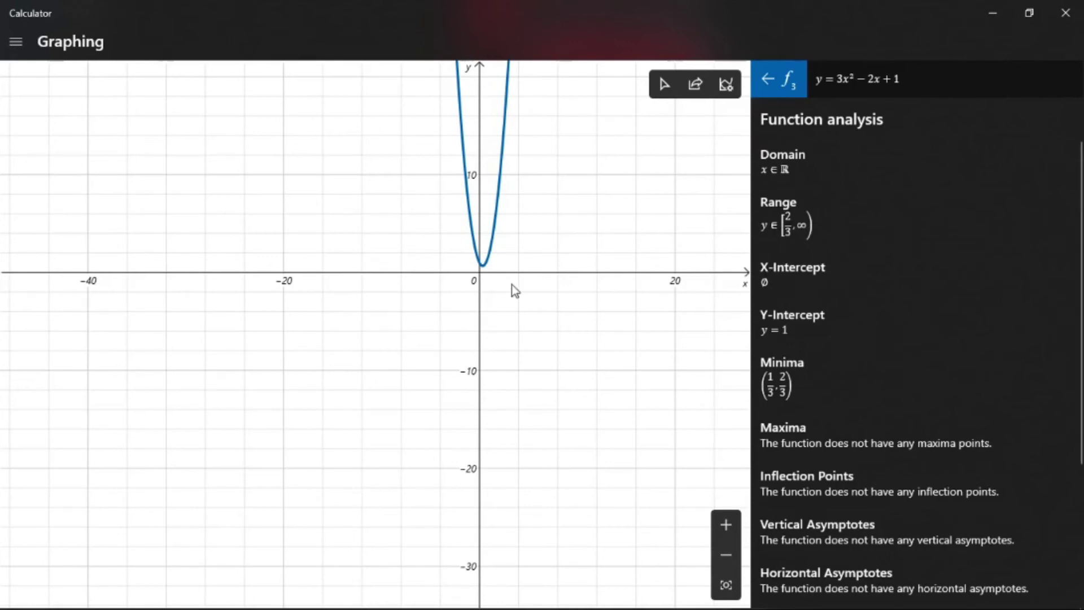
drag(511, 297, 494, 274)
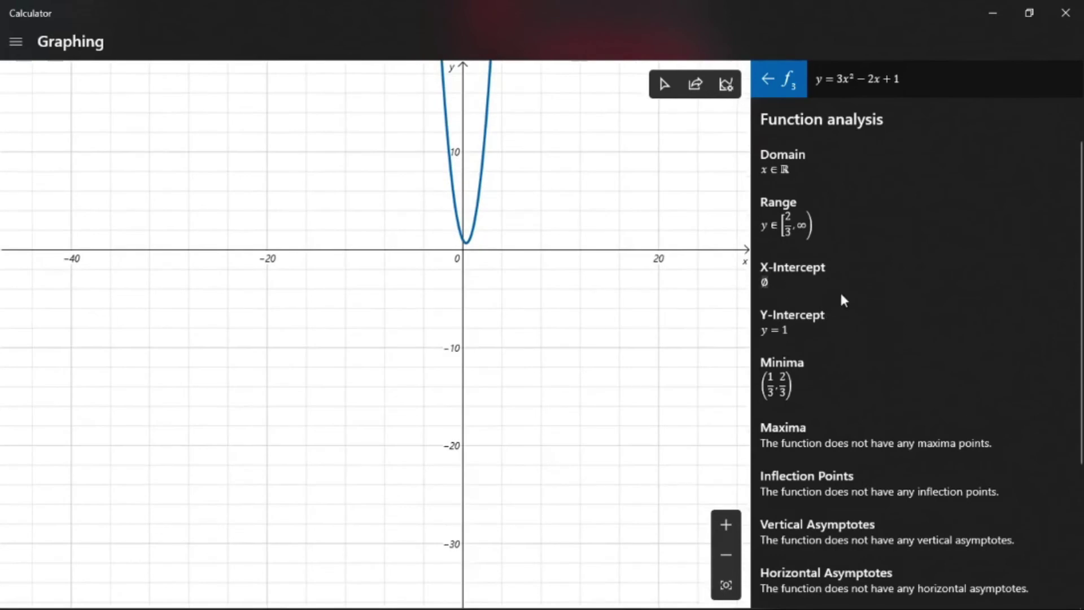
mouse_move(445, 232)
scroll(480, 253, up, 4)
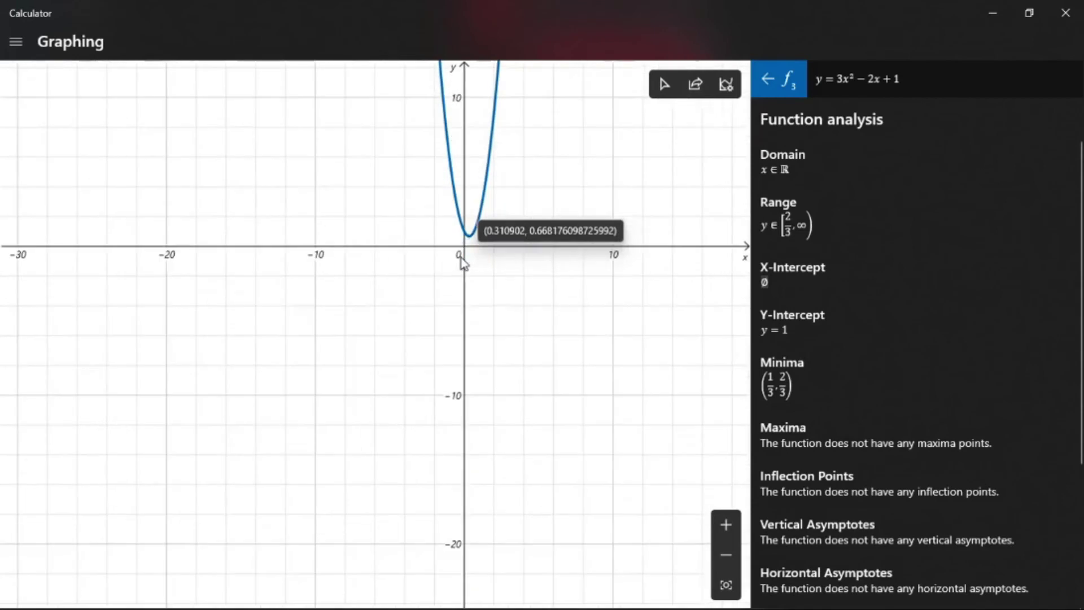
scroll(480, 253, up, 6)
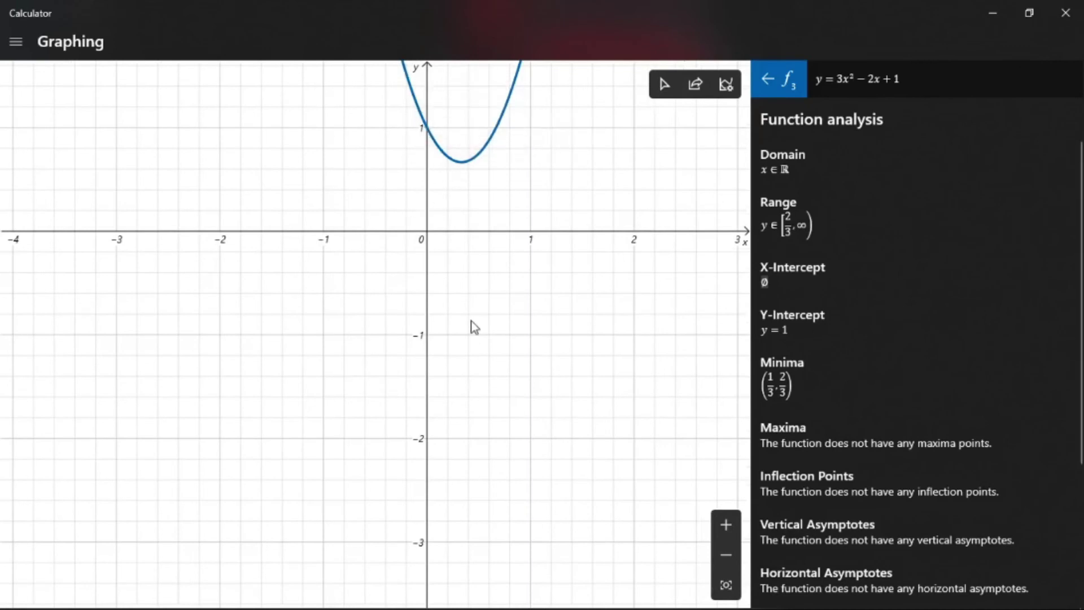
scroll(471, 321, down, 2)
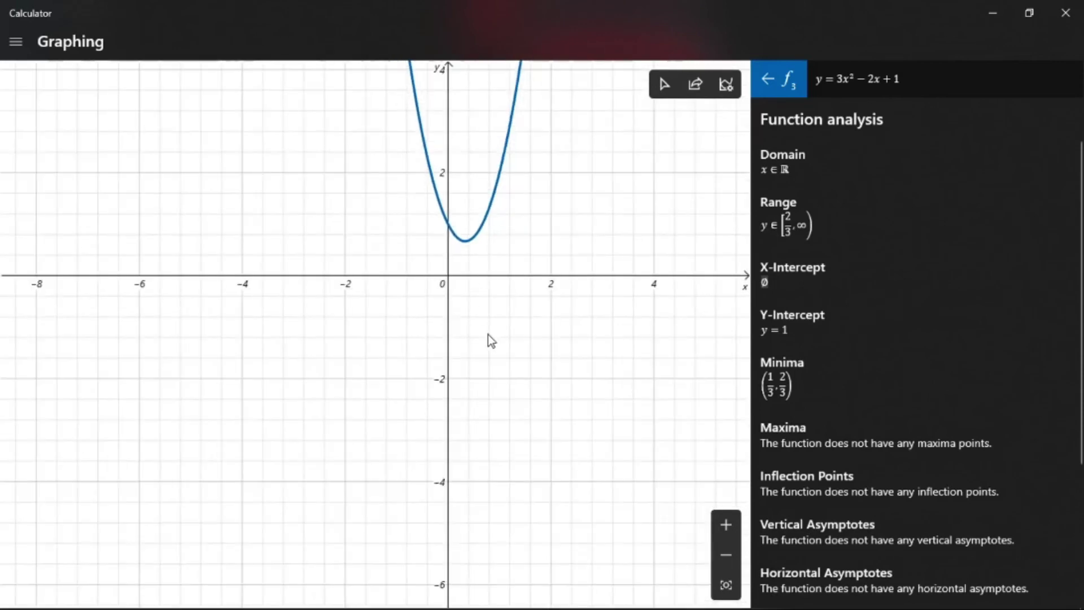
scroll(492, 339, down, 1)
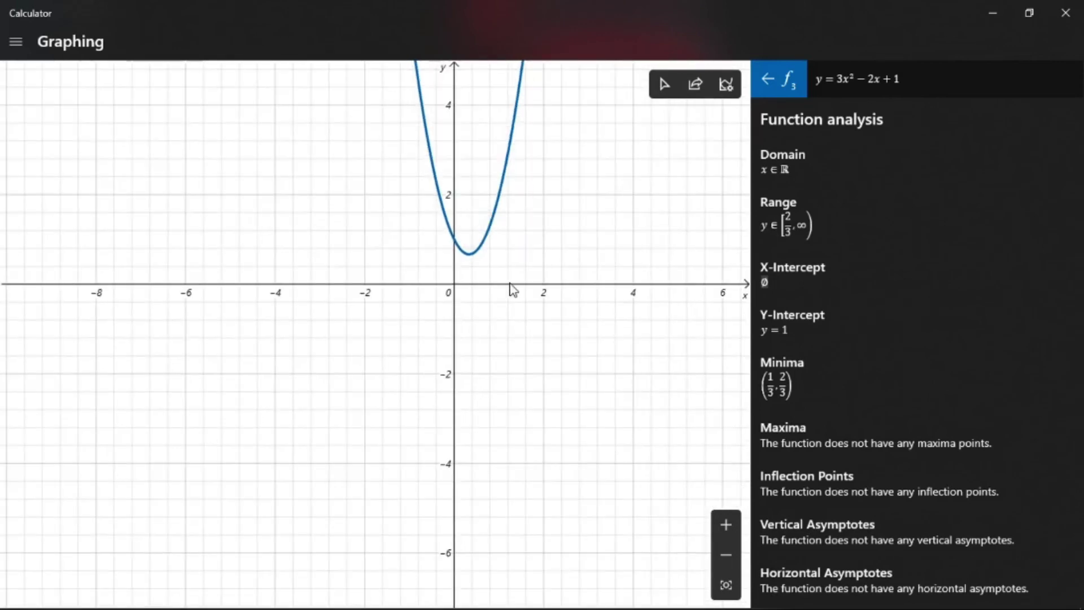
scroll(512, 287, down, 1)
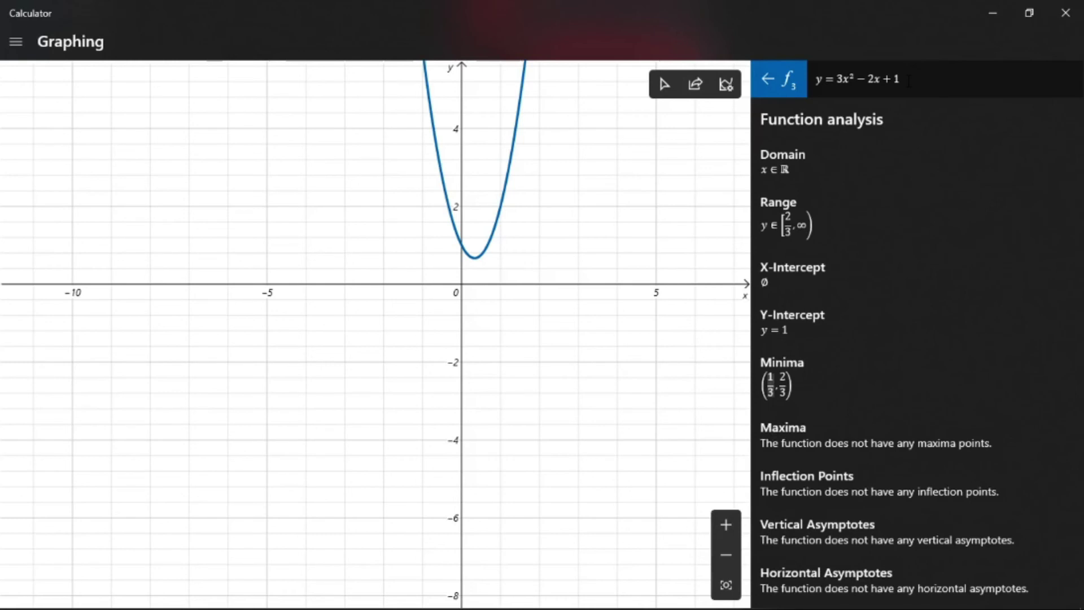
drag(586, 179, 522, 264)
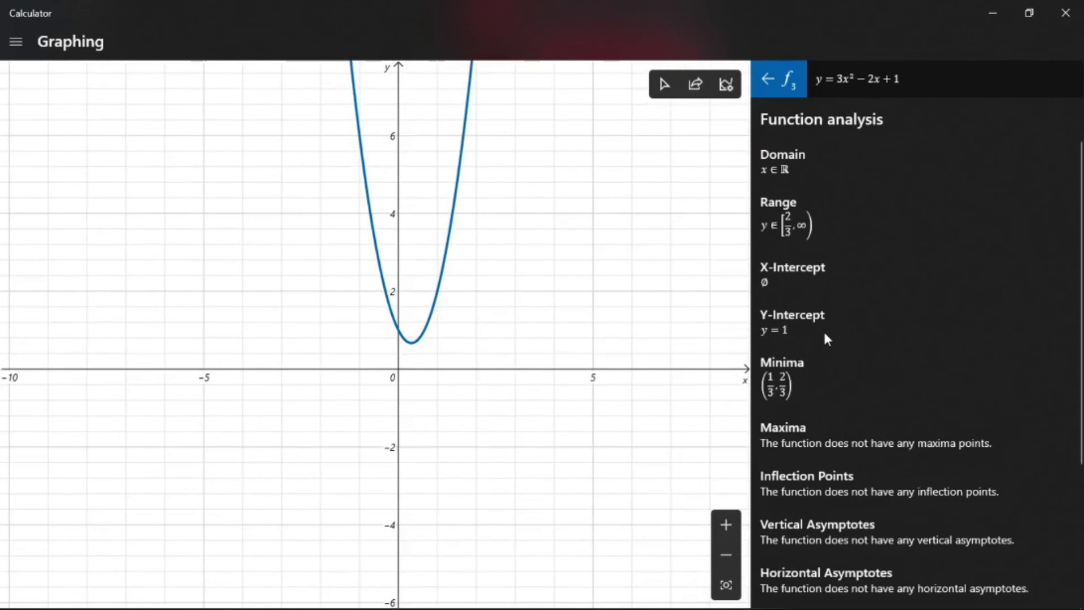
Step: Read the remaining properties of y = 3x^2-2x+1 down to monotonicity and return to the expression list
scroll(825, 353, down, 2)
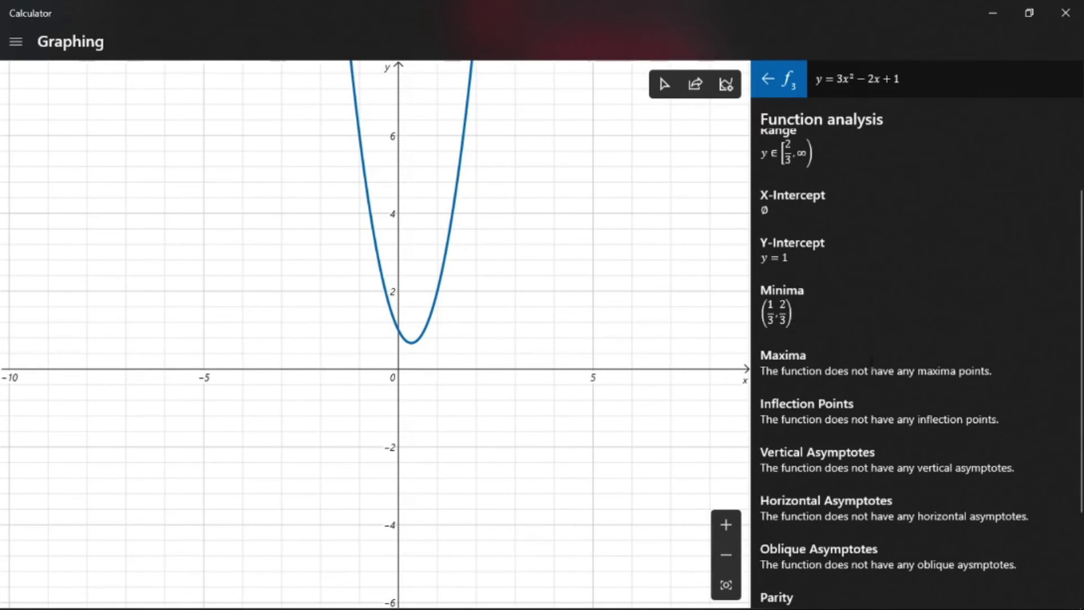
scroll(872, 370, down, 3)
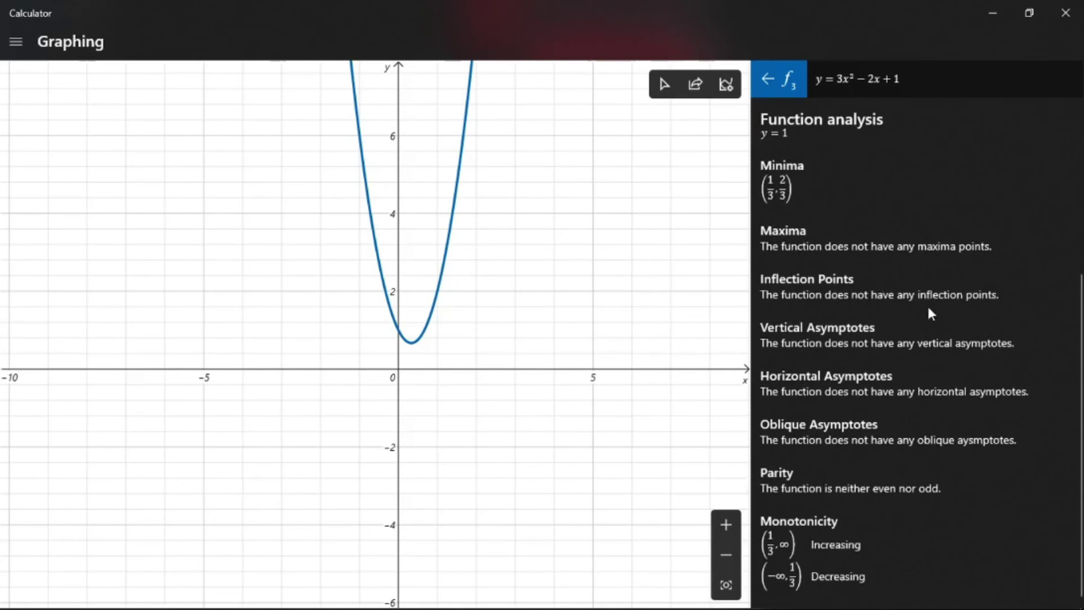
click(768, 84)
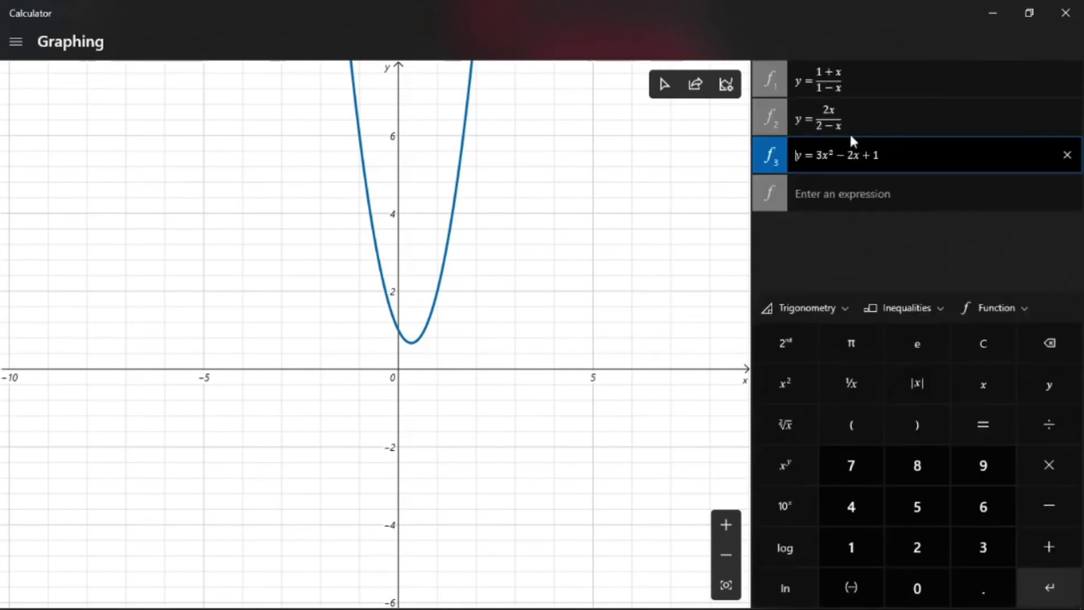
Step: Hide the curve of y = 3x^2-2x+1 and plot y = 5-x-2x^2 as the fourth expression
click(771, 157)
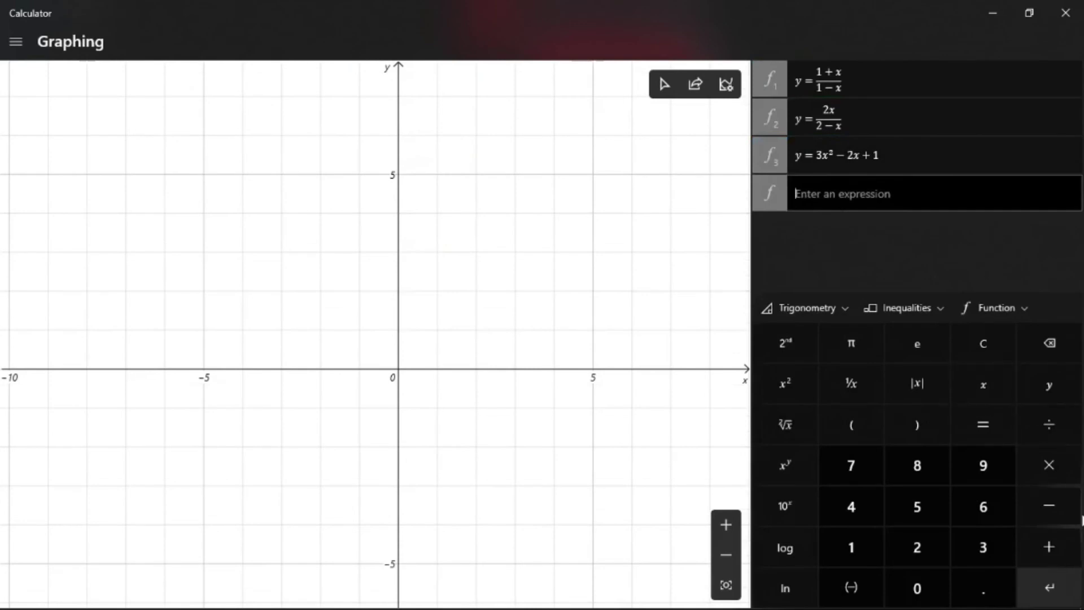
click(1049, 384)
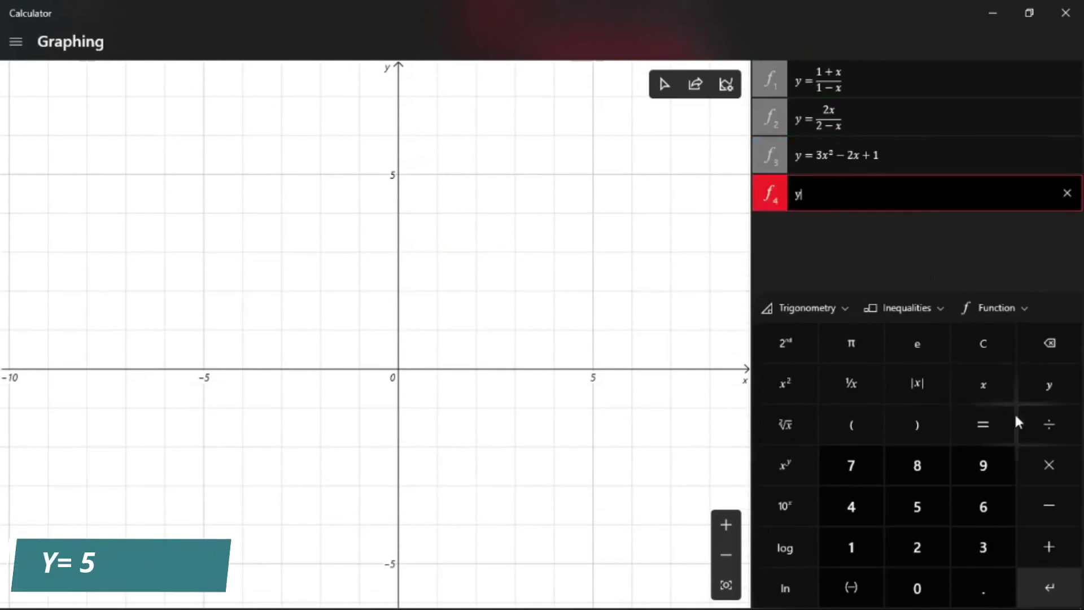
click(986, 428)
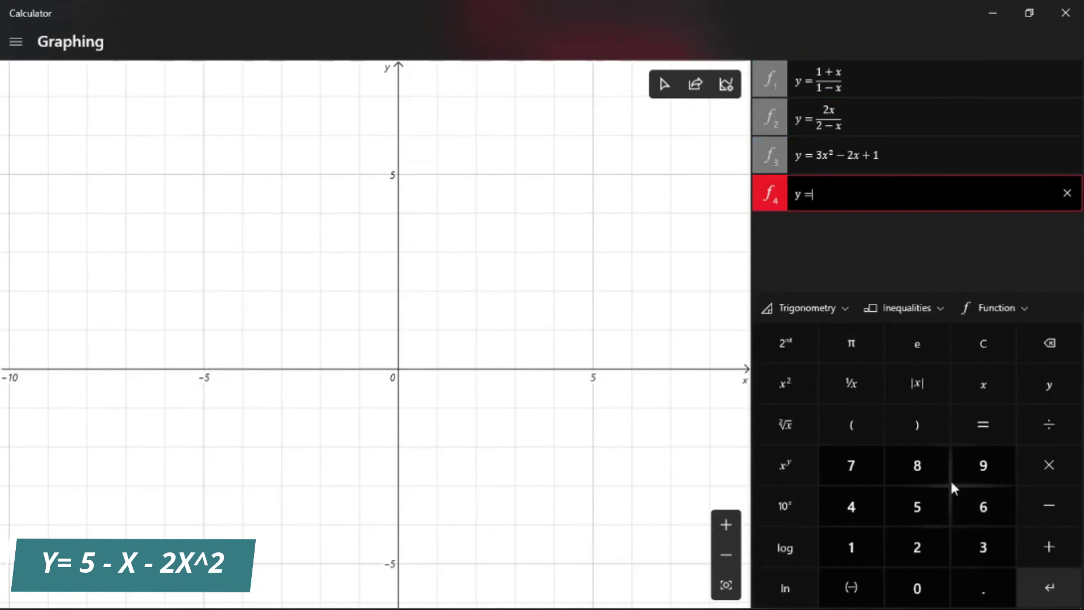
click(906, 512)
click(1057, 509)
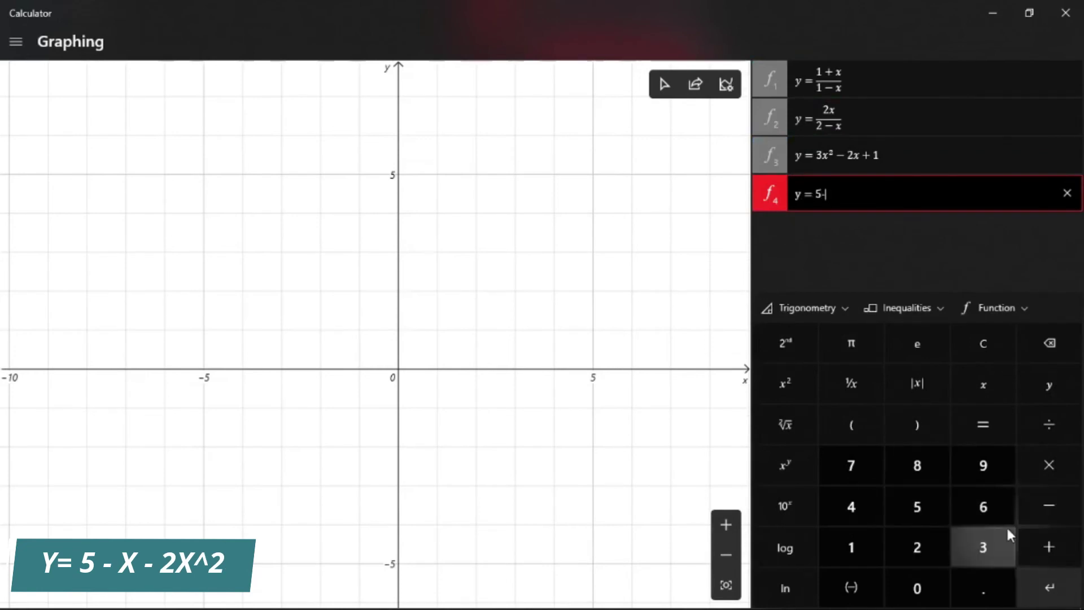
click(983, 384)
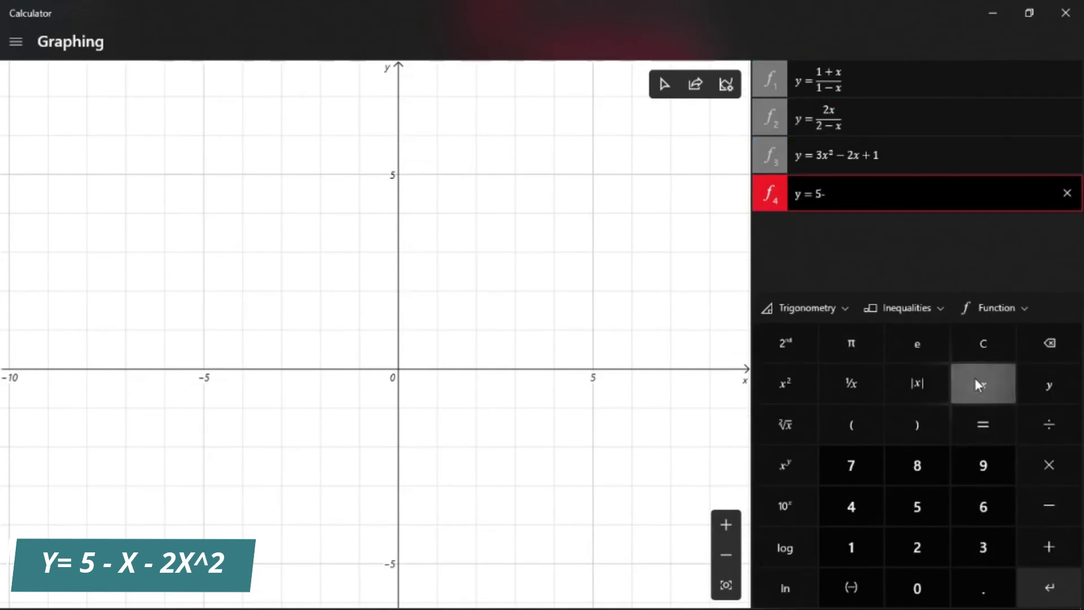
click(1041, 509)
click(919, 546)
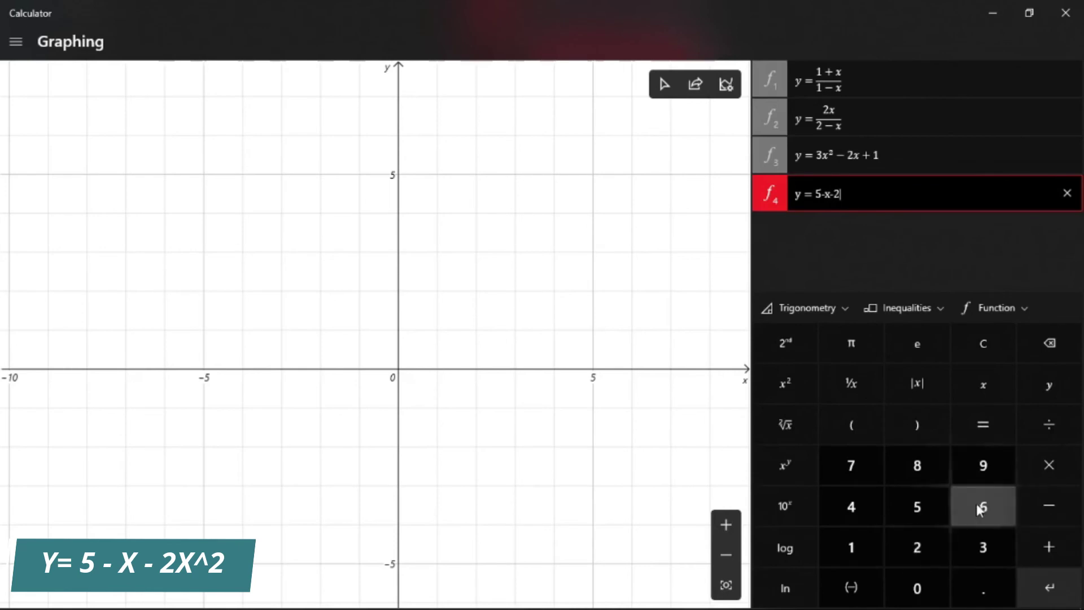
click(983, 388)
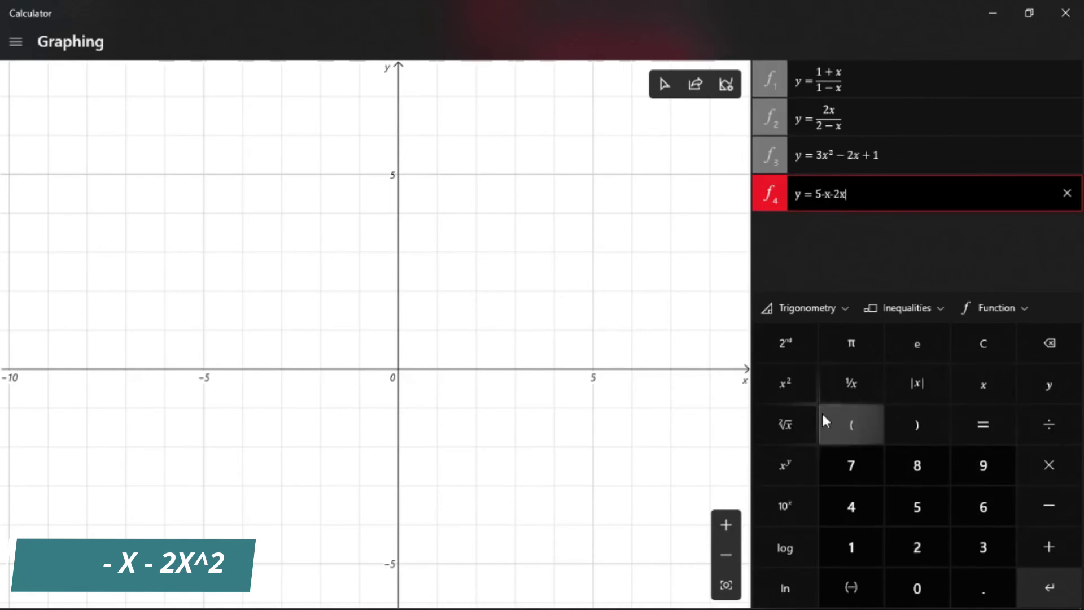
click(797, 390)
click(1047, 585)
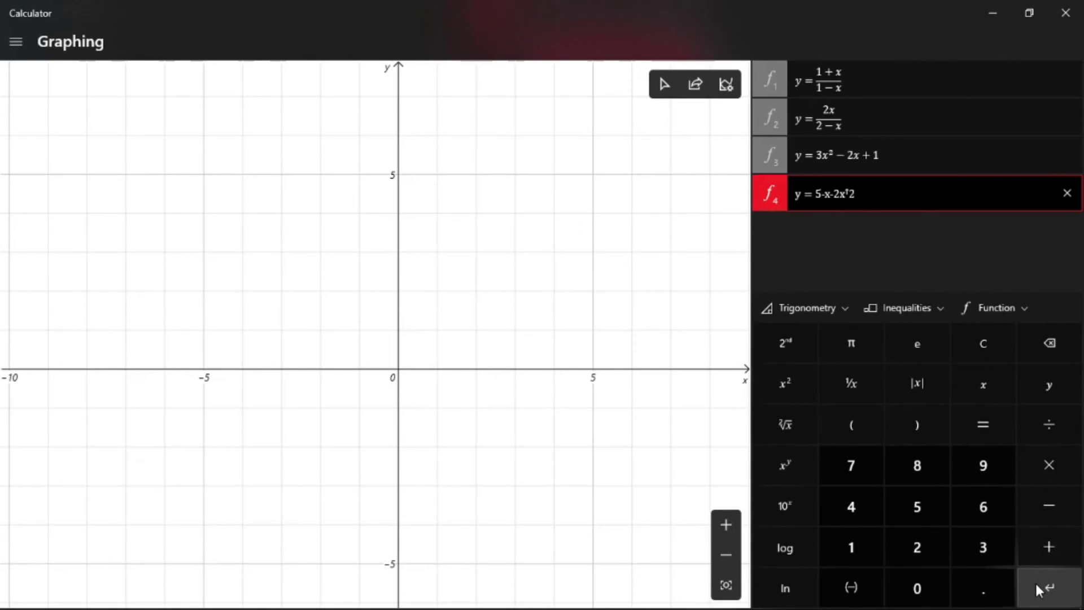
Step: Open the function analysis of y = 5-x-2x^2 and compare its listed domain with the curve
scroll(491, 353, down, 3)
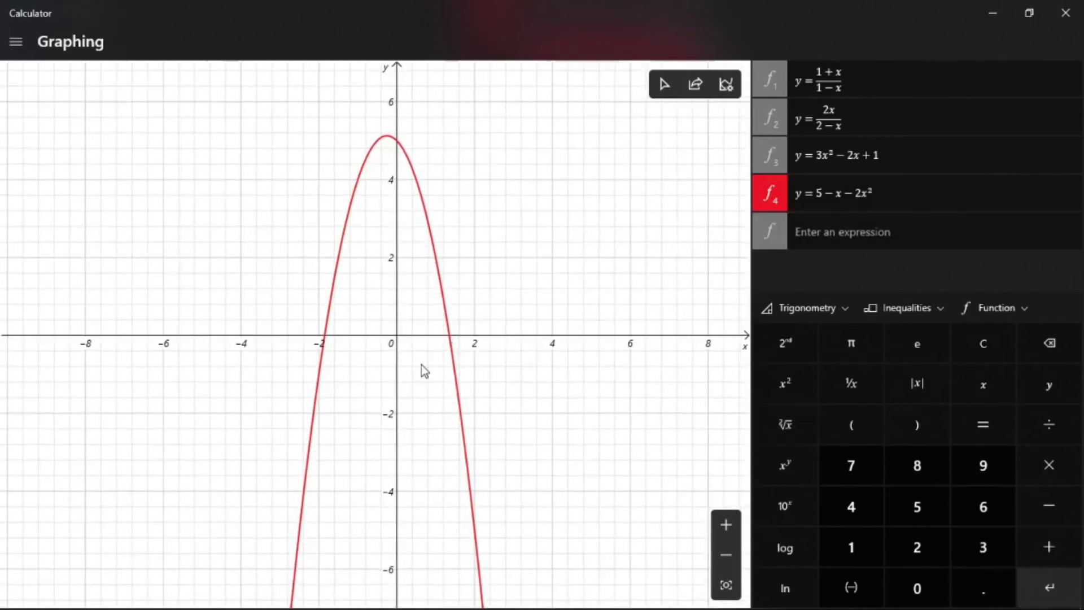
scroll(508, 355, up, 3)
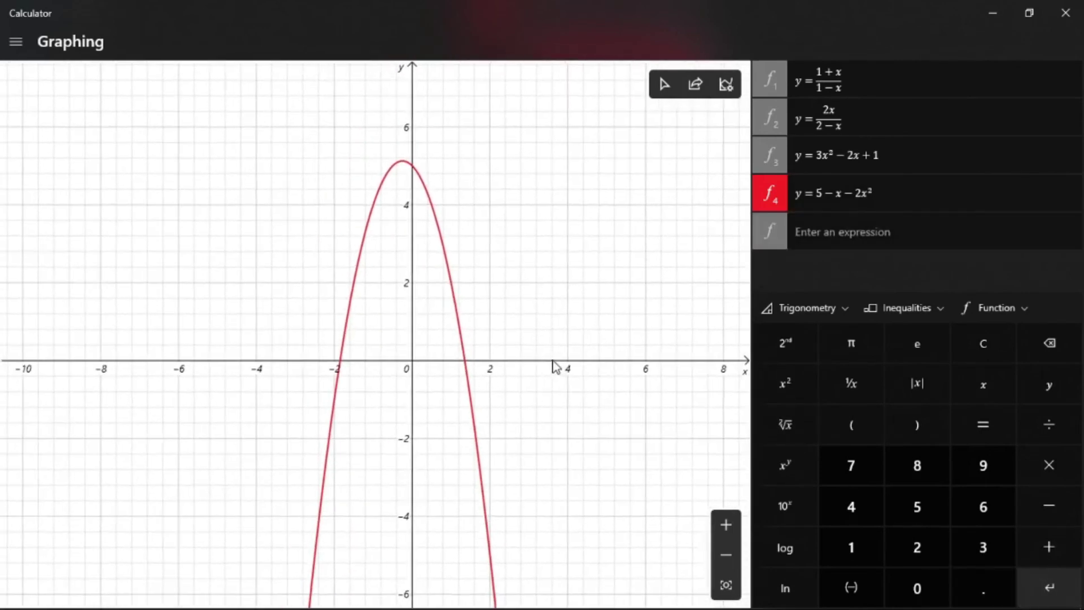
click(1013, 194)
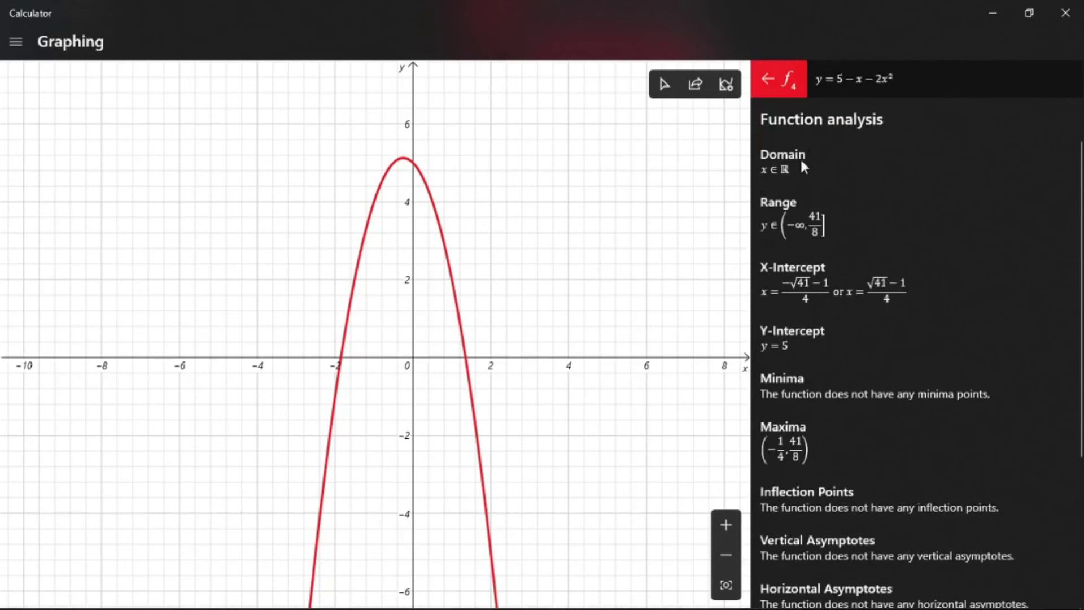
scroll(857, 167, down, 2)
scroll(866, 172, up, 2)
scroll(457, 402, down, 1)
scroll(456, 402, down, 2)
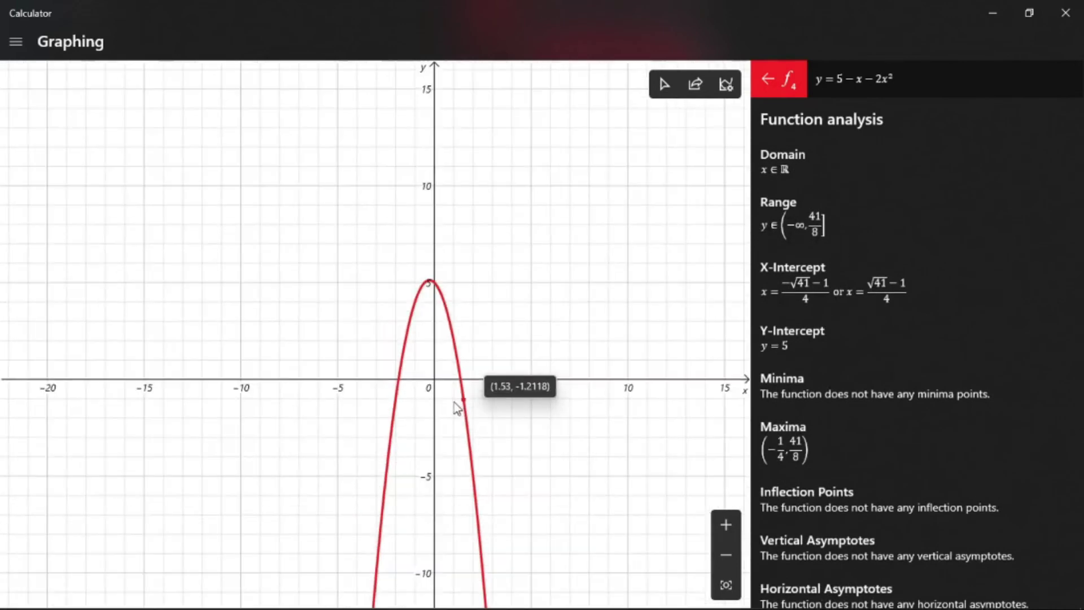
Step: Follow both branches of the parabola y = 5-x-2x^2 far downward and come back to its upper part
scroll(443, 299, down, 10)
scroll(440, 344, down, 10)
scroll(462, 279, left, 2)
scroll(490, 308, up, 20)
scroll(491, 308, right, 1)
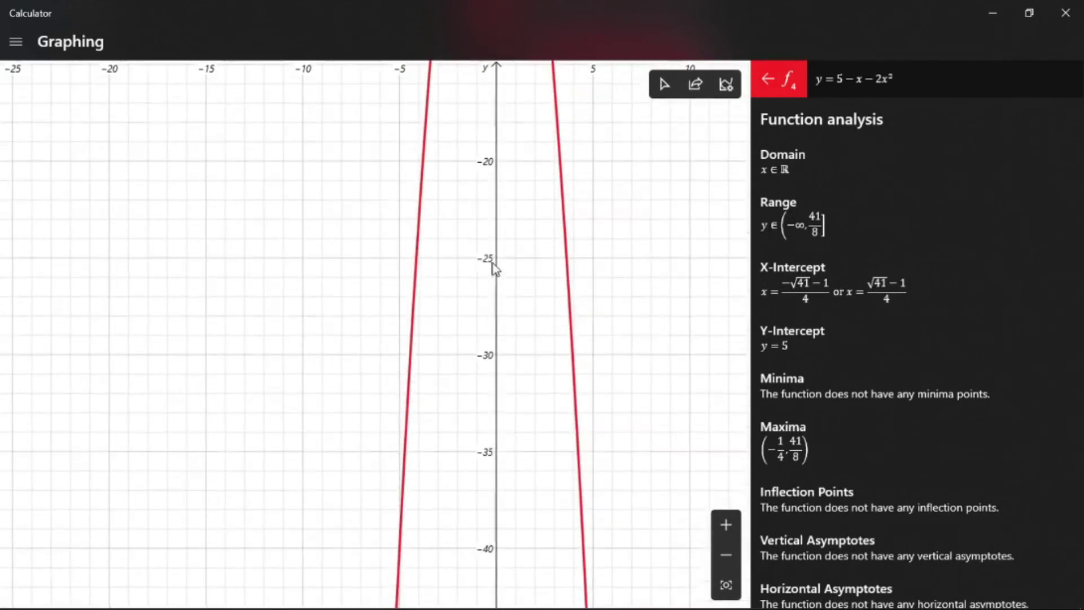
scroll(481, 292, up, 1)
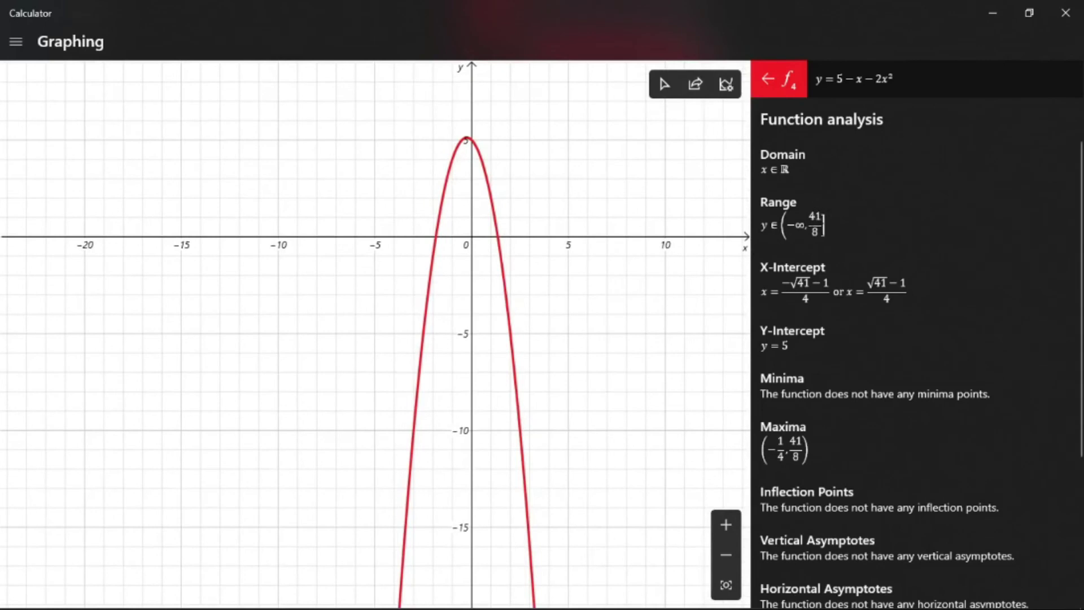
Step: Examine the highest point of y = 5-x-2x^2 closely and compare it with the listed range
scroll(465, 138, up, 2)
scroll(466, 138, up, 8)
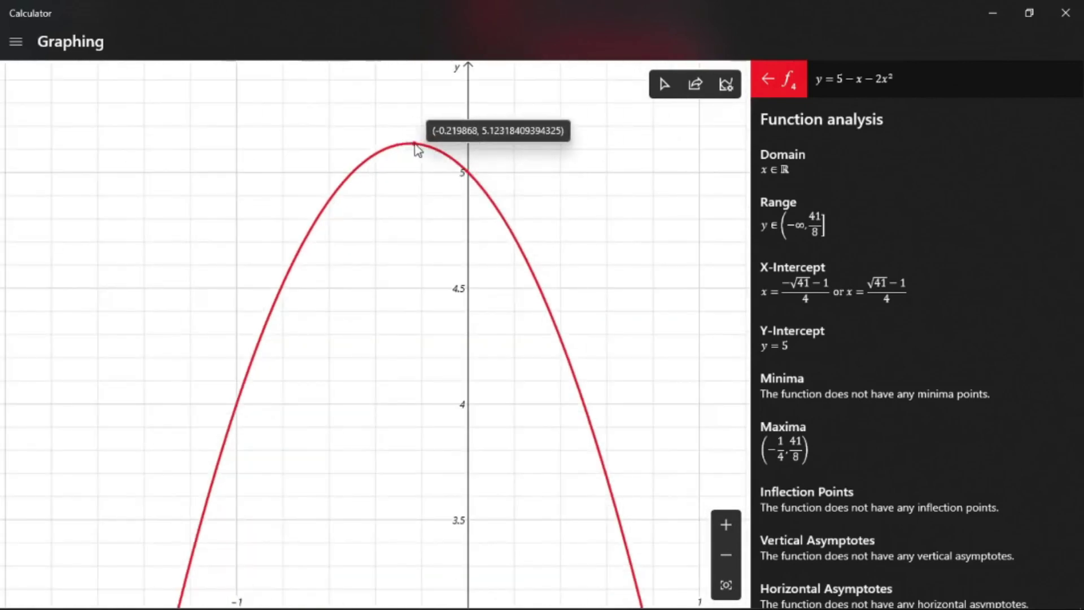
scroll(631, 171, down, 3)
scroll(631, 169, down, 5)
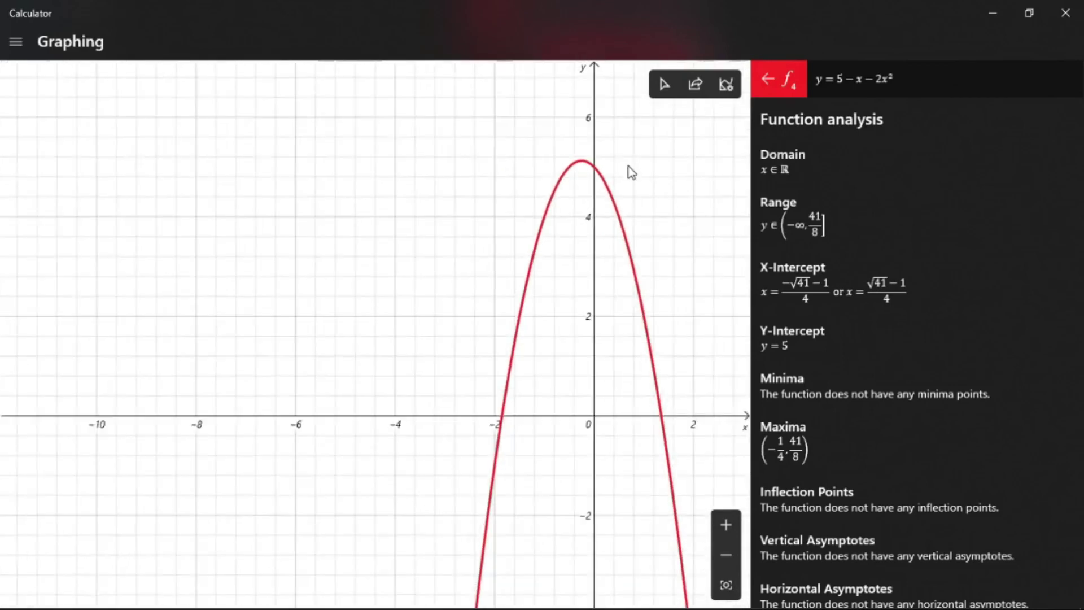
scroll(610, 230, down, 3)
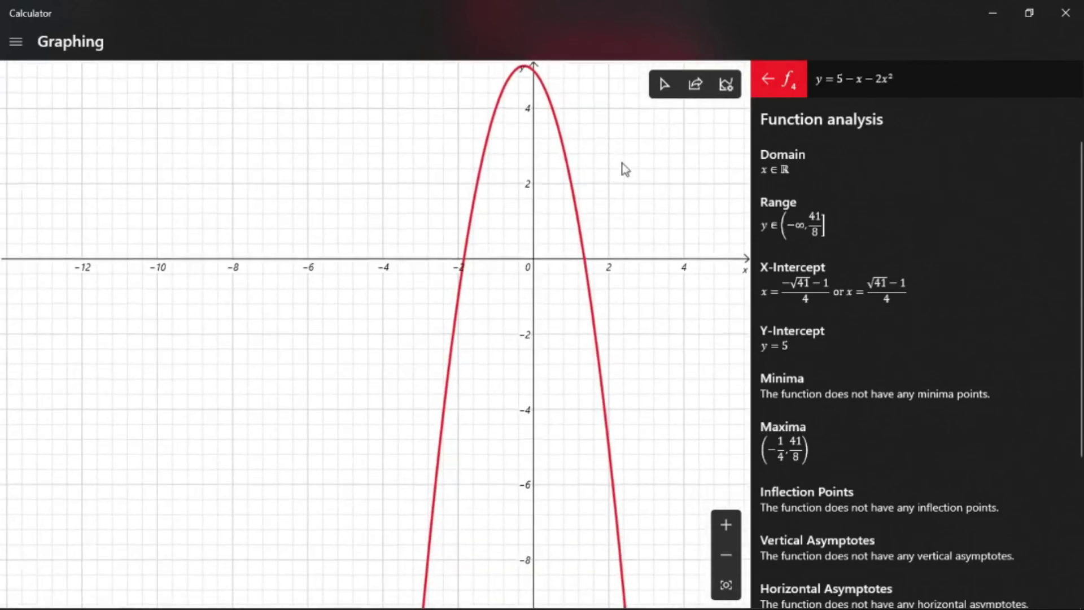
scroll(624, 164, up, 2)
drag(766, 221, 857, 226)
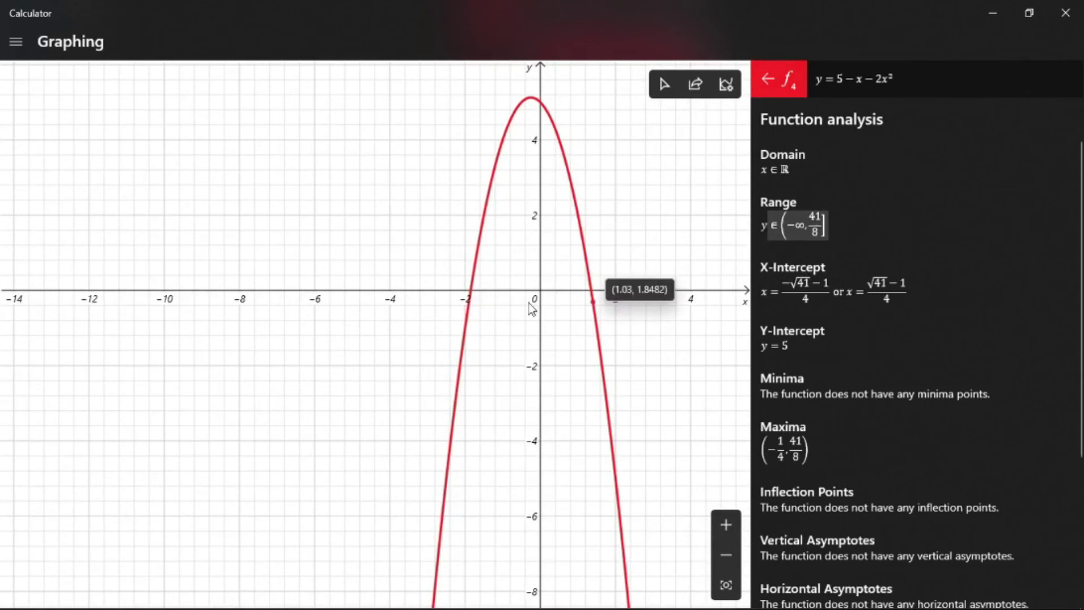
Step: Compare the listed x-intercepts, y-intercept and maxima of y = 5-x-2x^2 with the plotted parabola
mouse_move(594, 309)
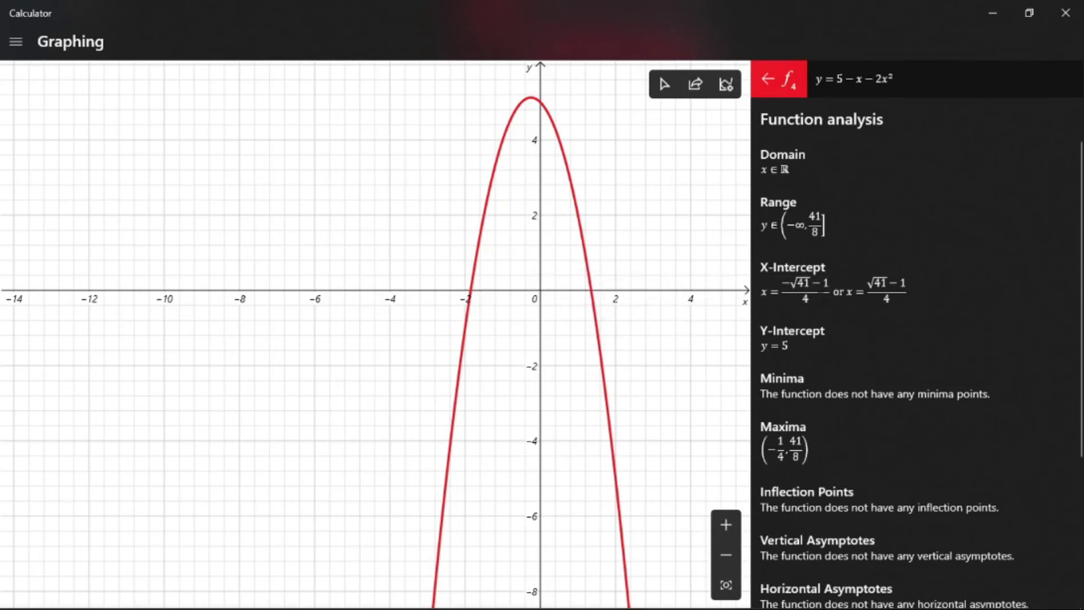
scroll(823, 295, down, 2)
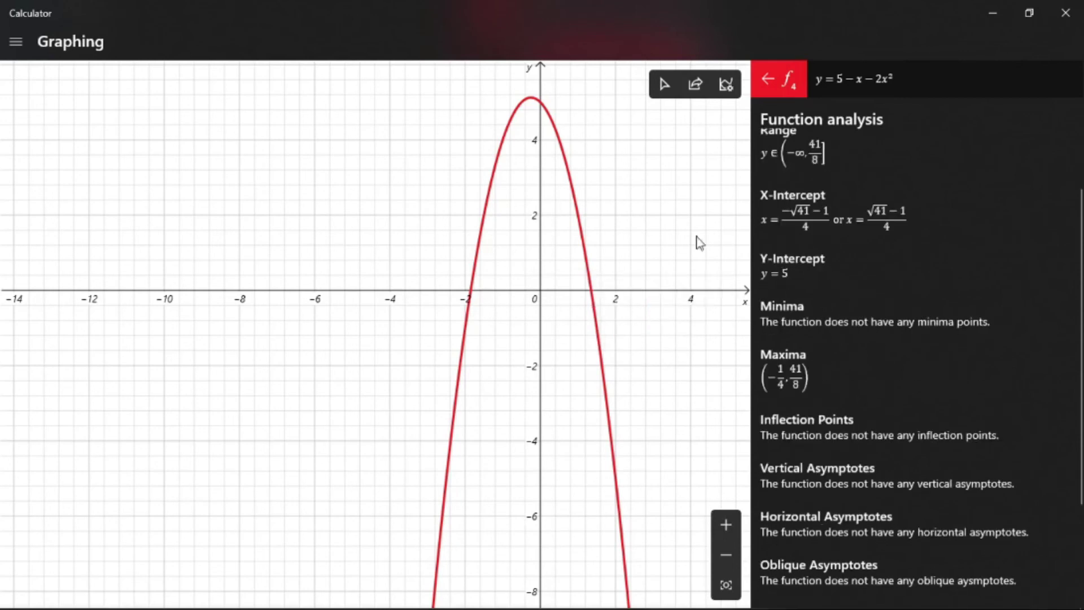
scroll(598, 201, up, 2)
scroll(540, 197, up, 10)
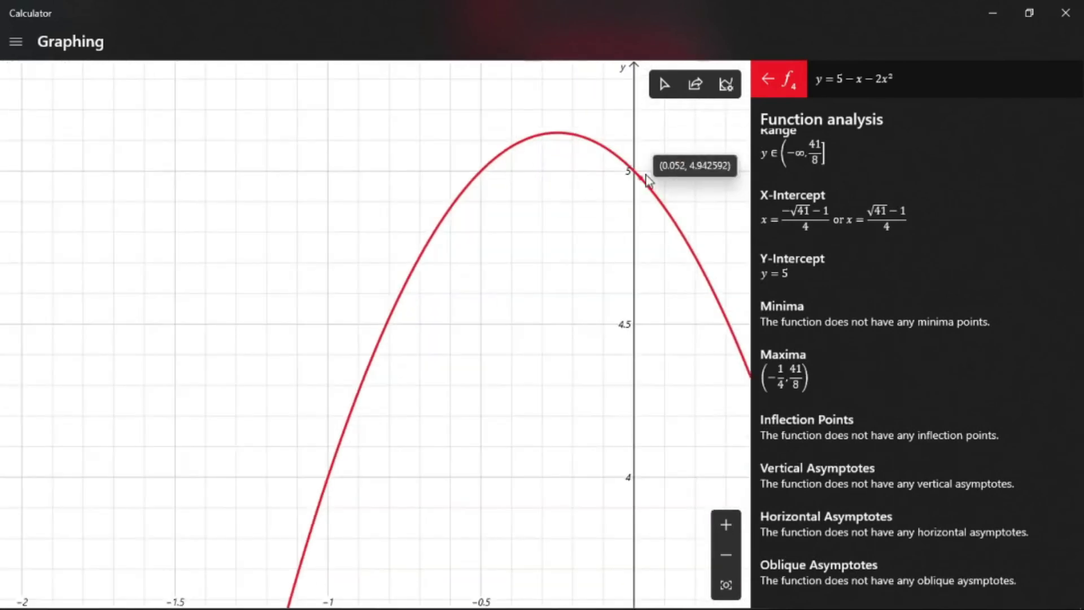
drag(687, 172, 630, 202)
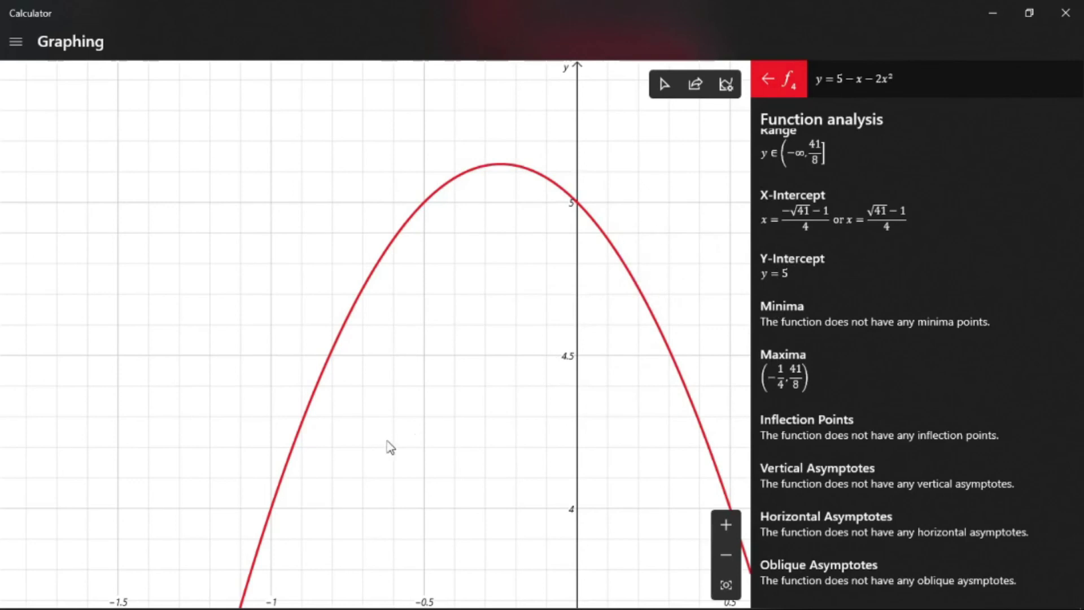
scroll(525, 246, down, 5)
scroll(468, 290, down, 2)
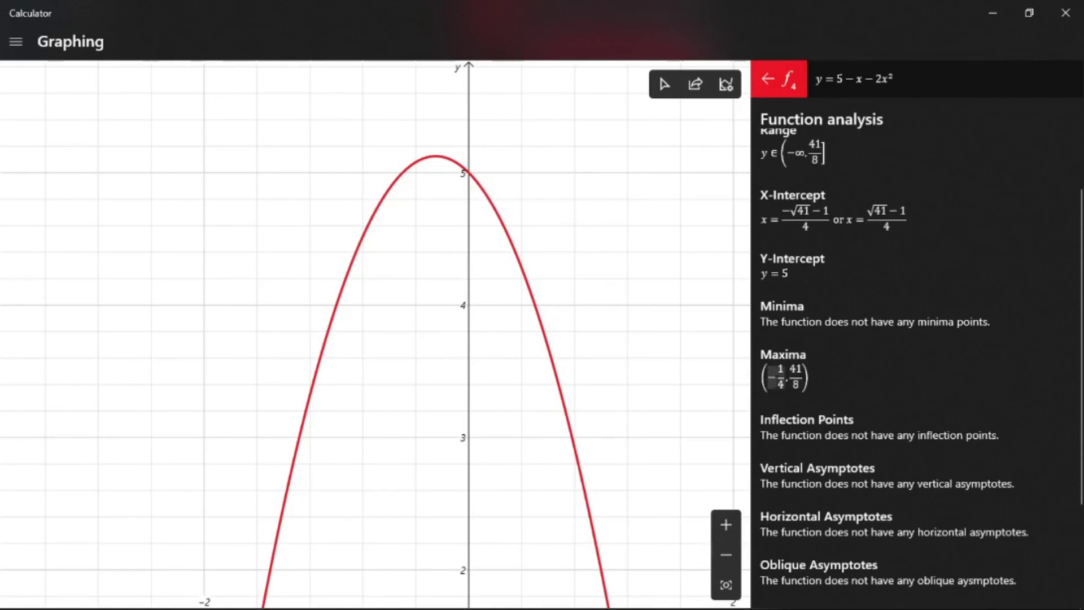
scroll(592, 296, down, 5)
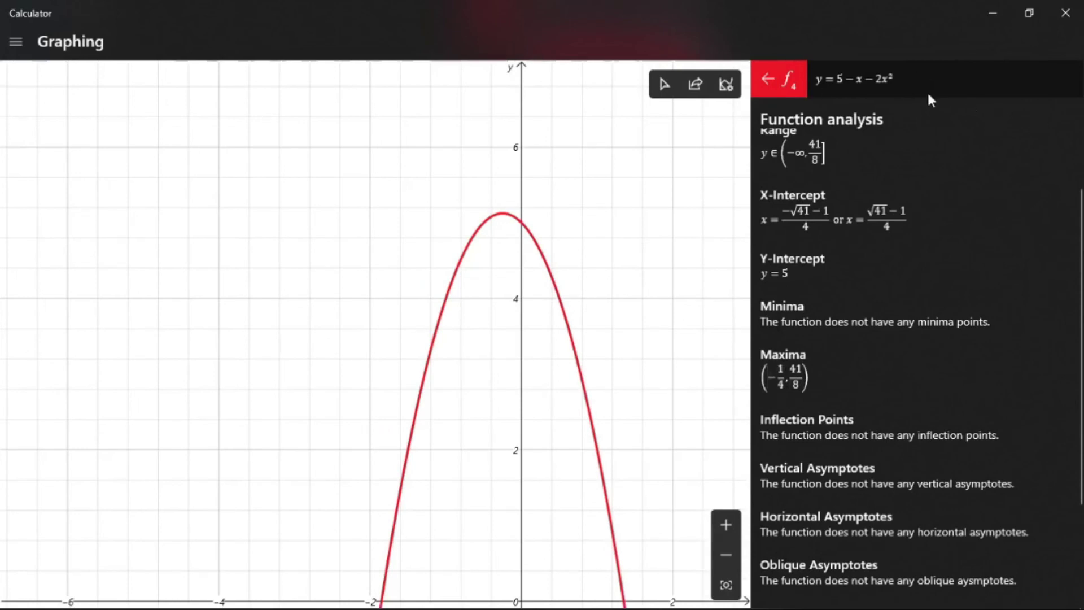
drag(655, 239, 581, 228)
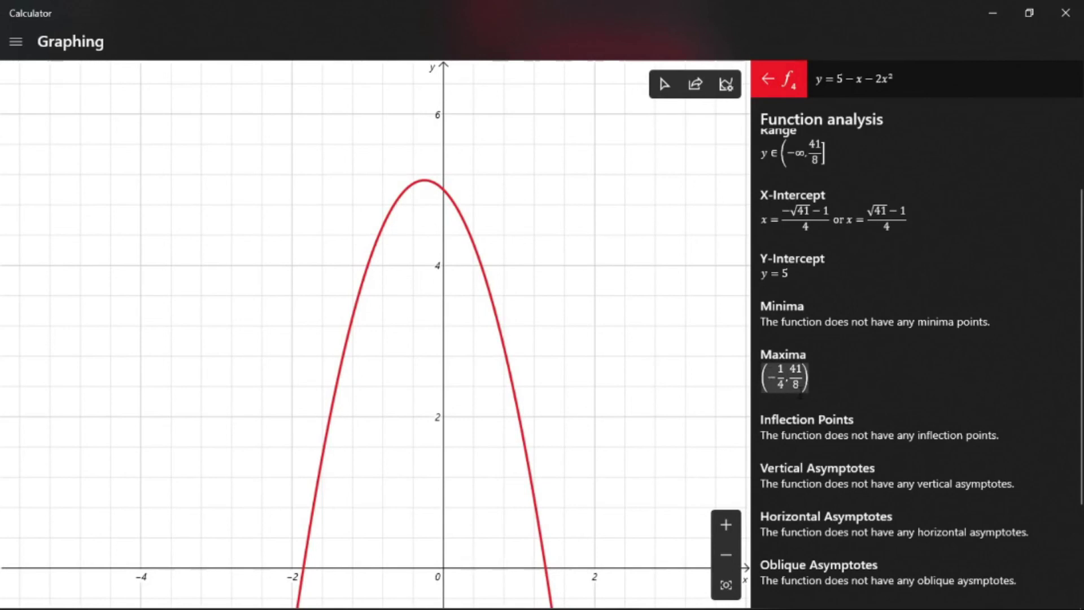
Step: Read the remaining properties of y = 5-x-2x^2 down to monotonicity and return to the expression list
scroll(857, 169, down, 3)
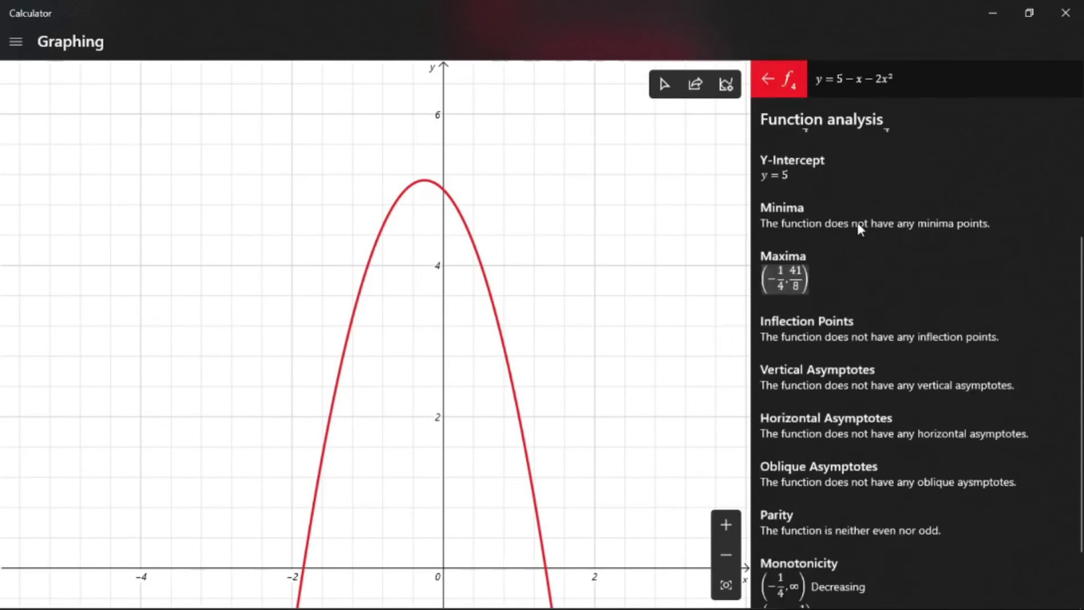
scroll(862, 237, up, 4)
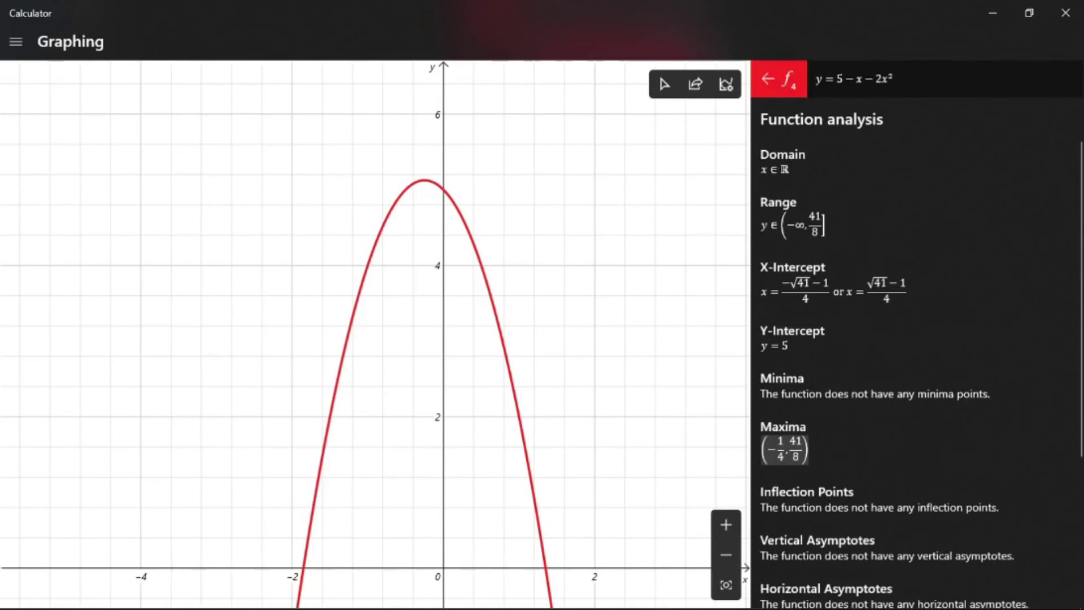
click(762, 76)
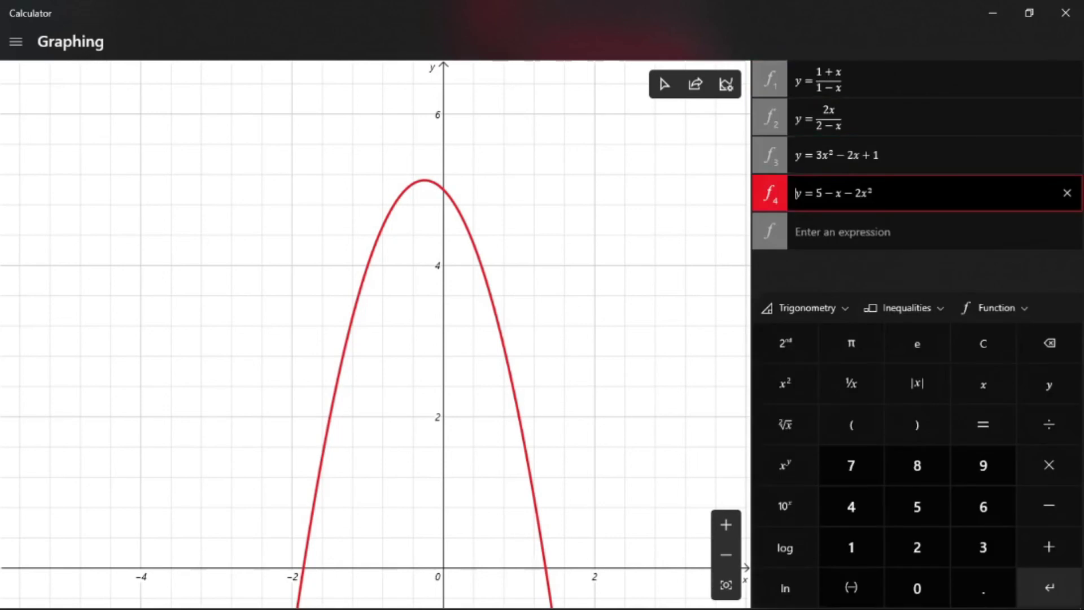
Step: Hide the curve of y = 5-x-2x^2 and reset the graph to its default view
key(Return)
click(768, 195)
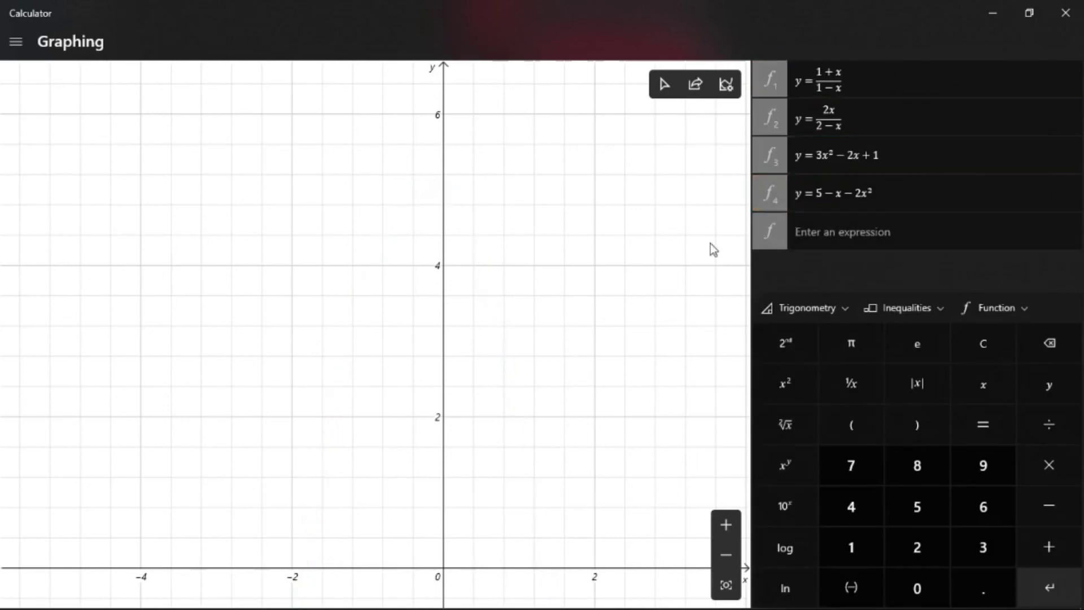
click(727, 585)
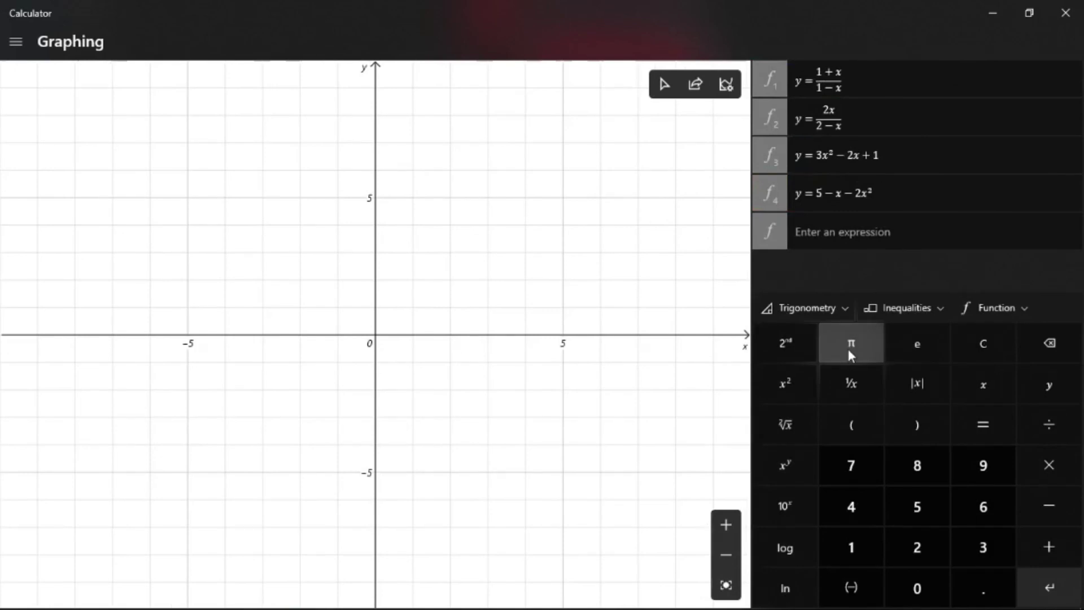
Step: Plot y = sin(x) as the fifth expression and inspect the wave along the x-axis
click(903, 232)
click(1048, 387)
click(989, 426)
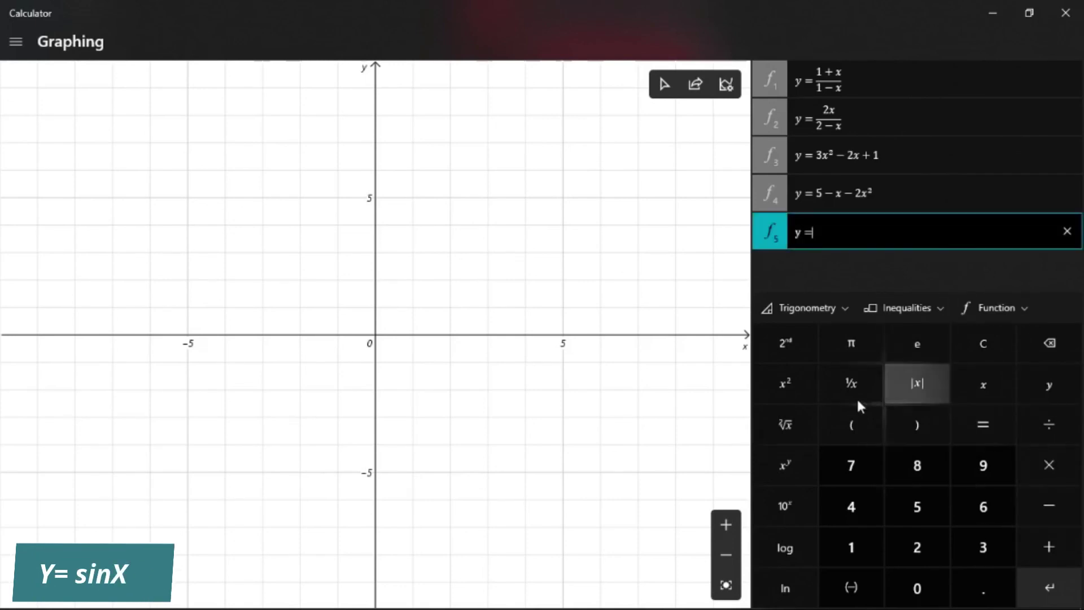
click(833, 313)
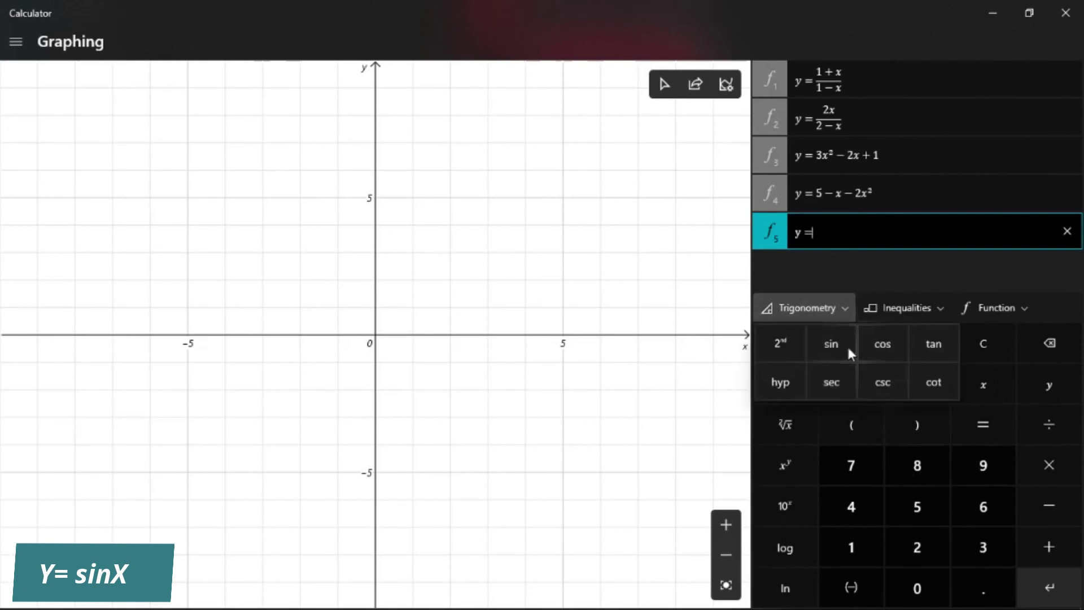
click(831, 344)
click(983, 385)
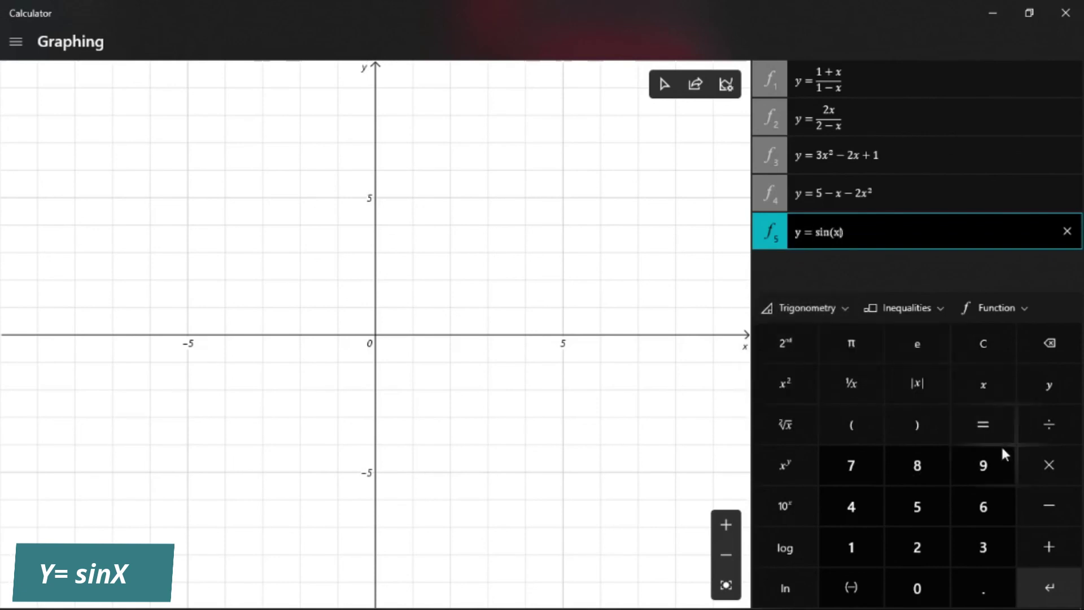
click(1075, 584)
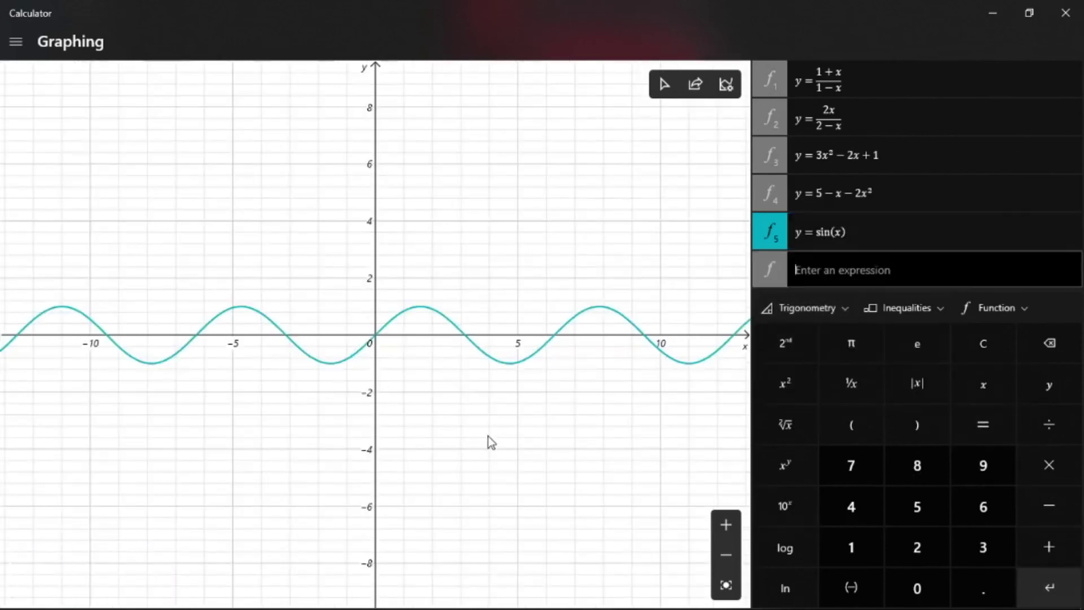
drag(491, 438, 435, 435)
scroll(412, 440, left, 5)
scroll(402, 433, right, 5)
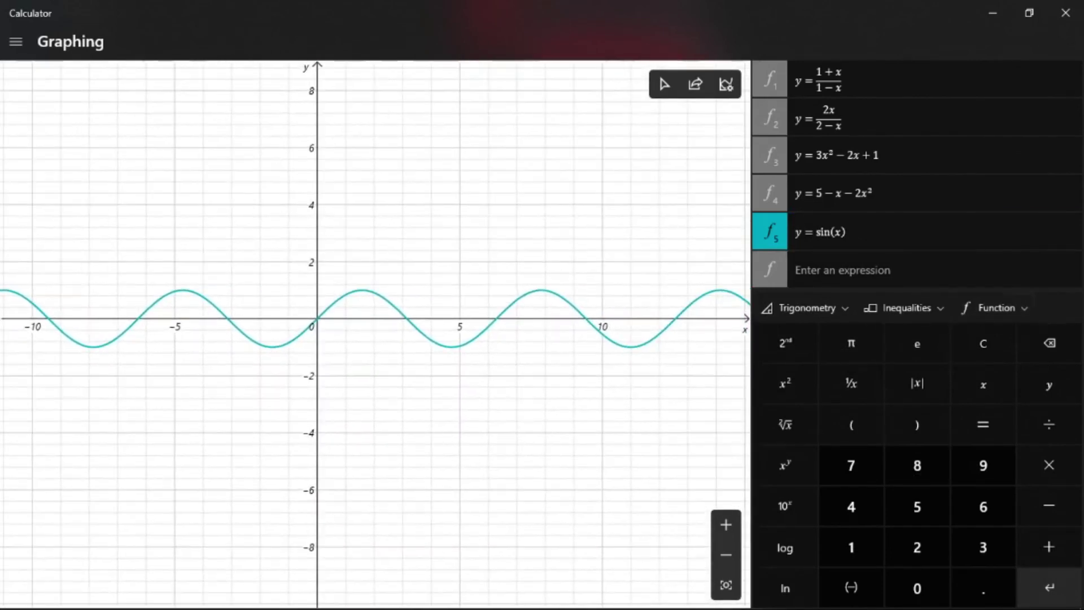
Step: Open the function analysis of y = sin(x), read its properties from domain to monotonicity, and return to the expression list
click(1006, 231)
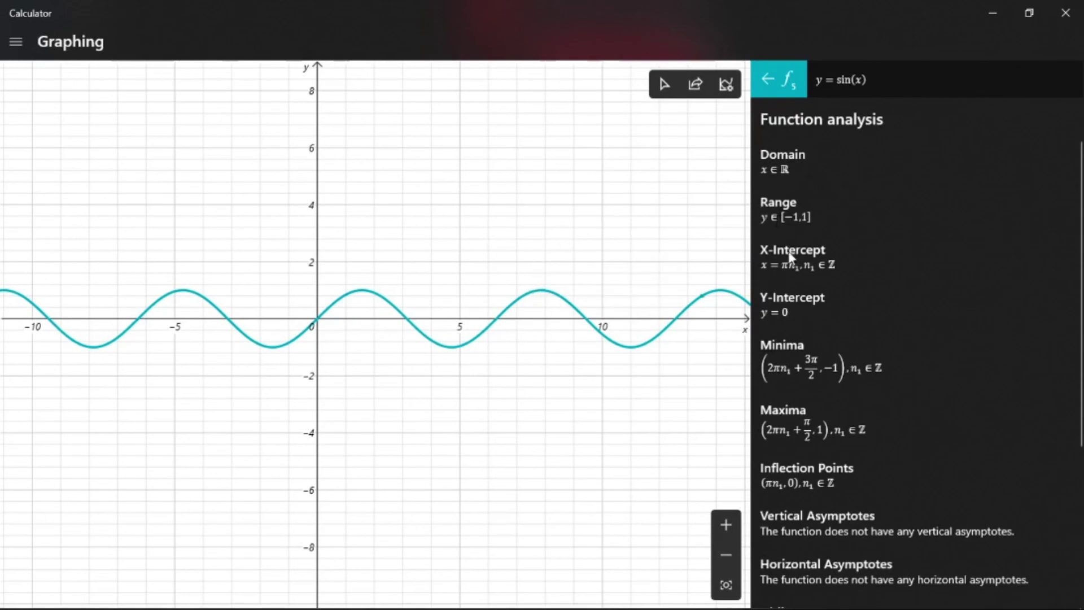
scroll(834, 236, down, 2)
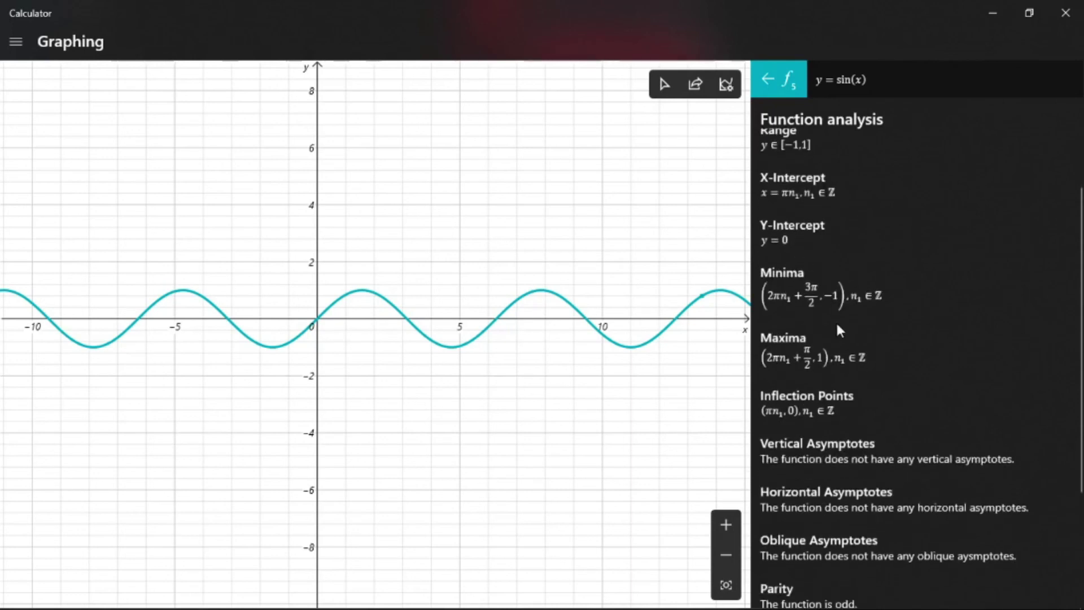
scroll(839, 331, down, 4)
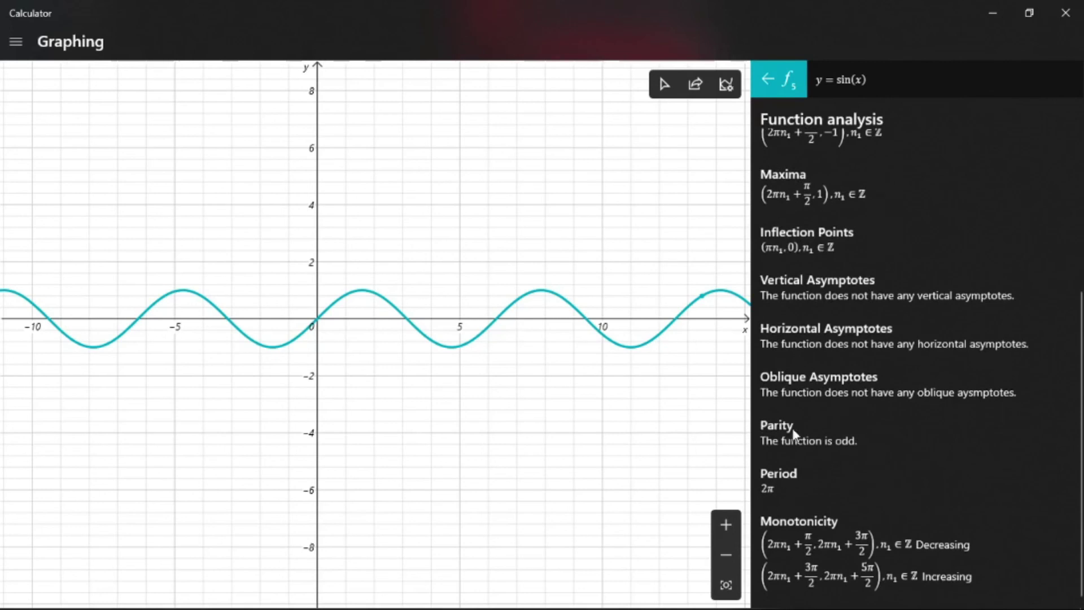
scroll(918, 432, up, 6)
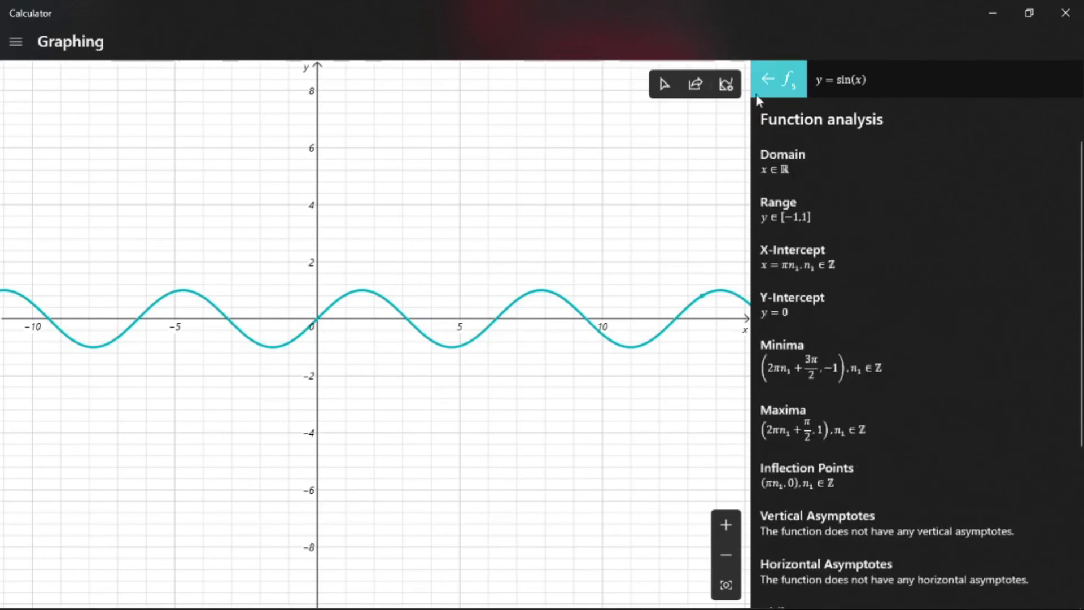
click(767, 79)
key(Return)
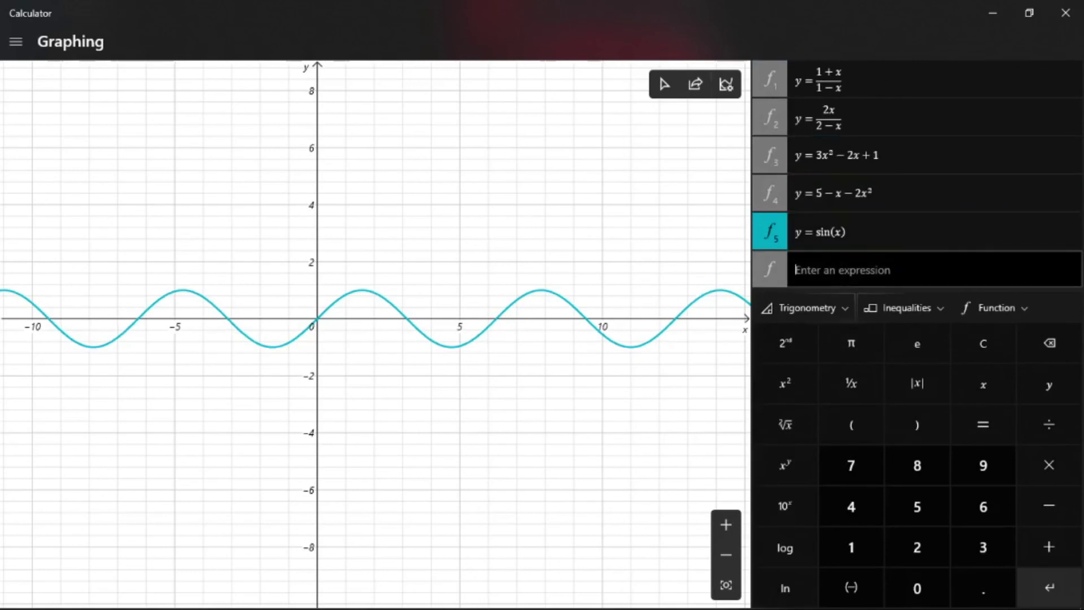
Step: Plot y = cos(x) as the sixth expression
click(1051, 384)
click(982, 427)
click(841, 310)
click(880, 342)
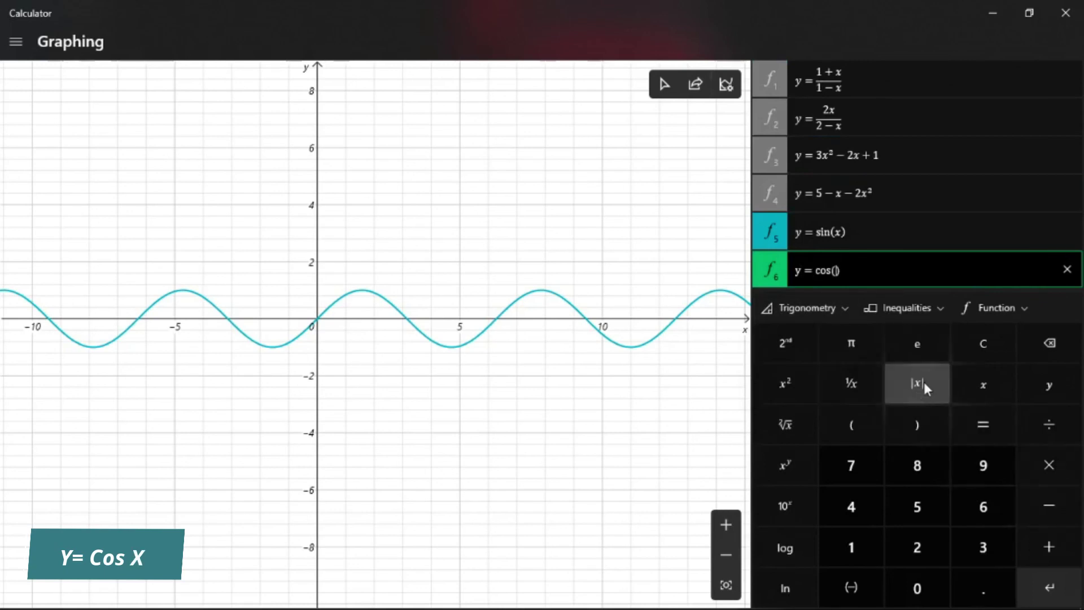
click(977, 385)
click(1049, 587)
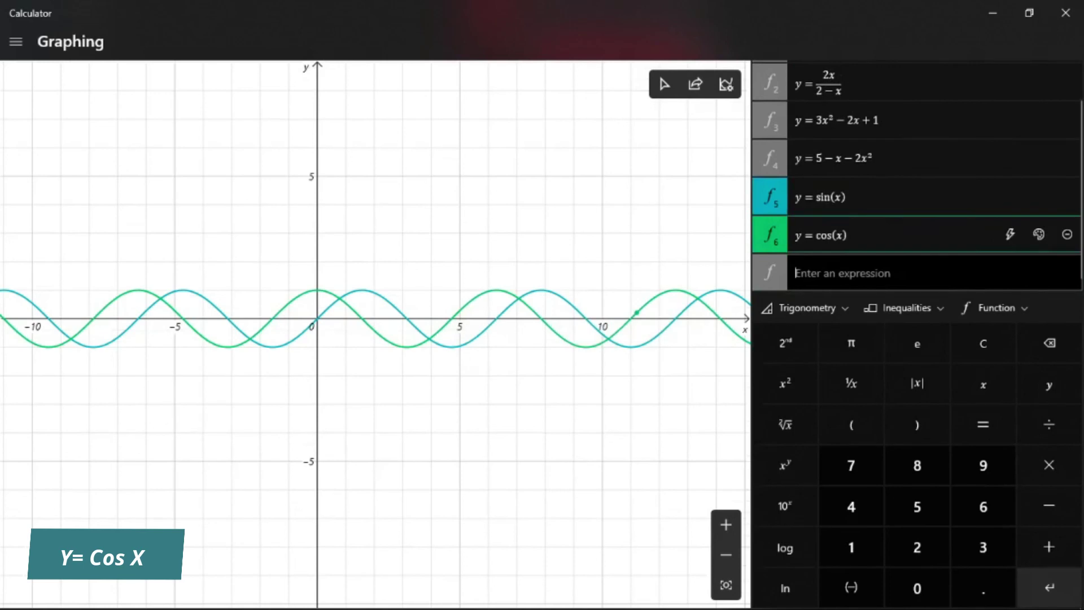
Step: Hide the y = sin(x) curve, inspect the cosine wave alone, and show the sine curve again
click(771, 195)
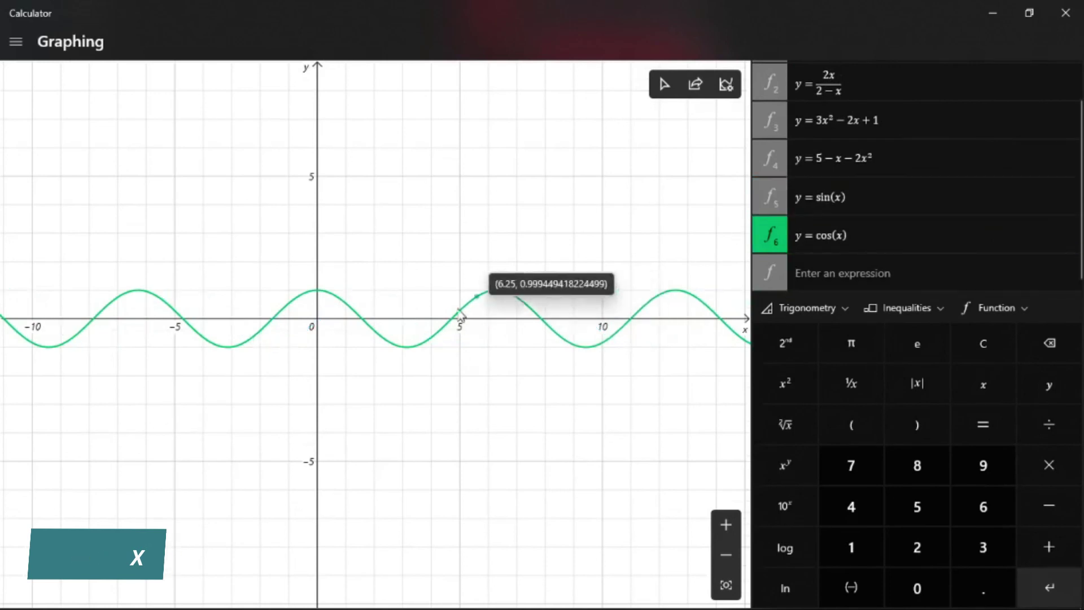
drag(417, 418, 489, 418)
mouse_move(773, 205)
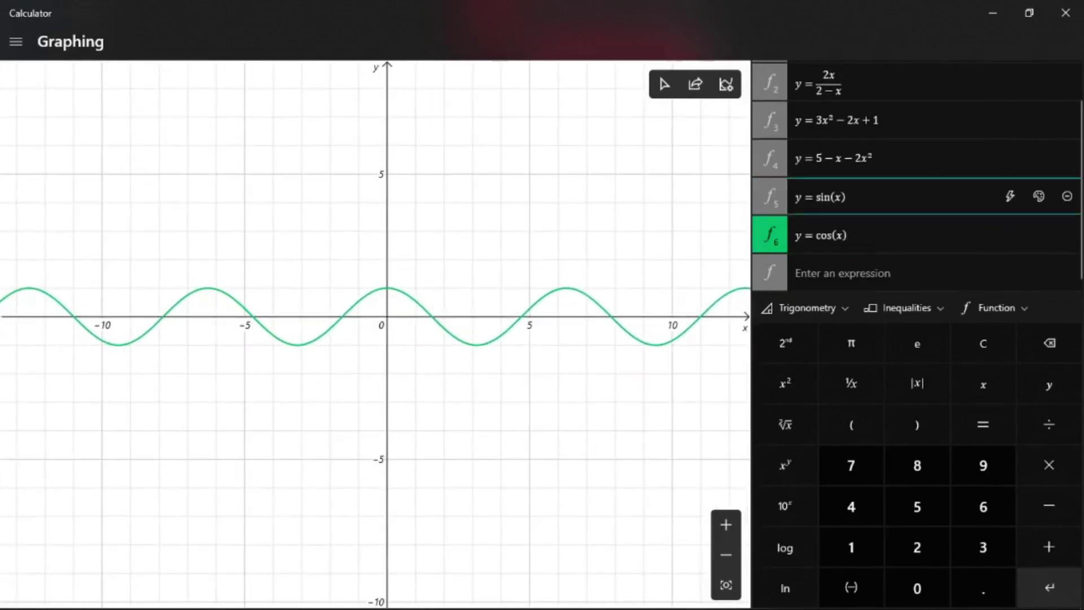
key(space)
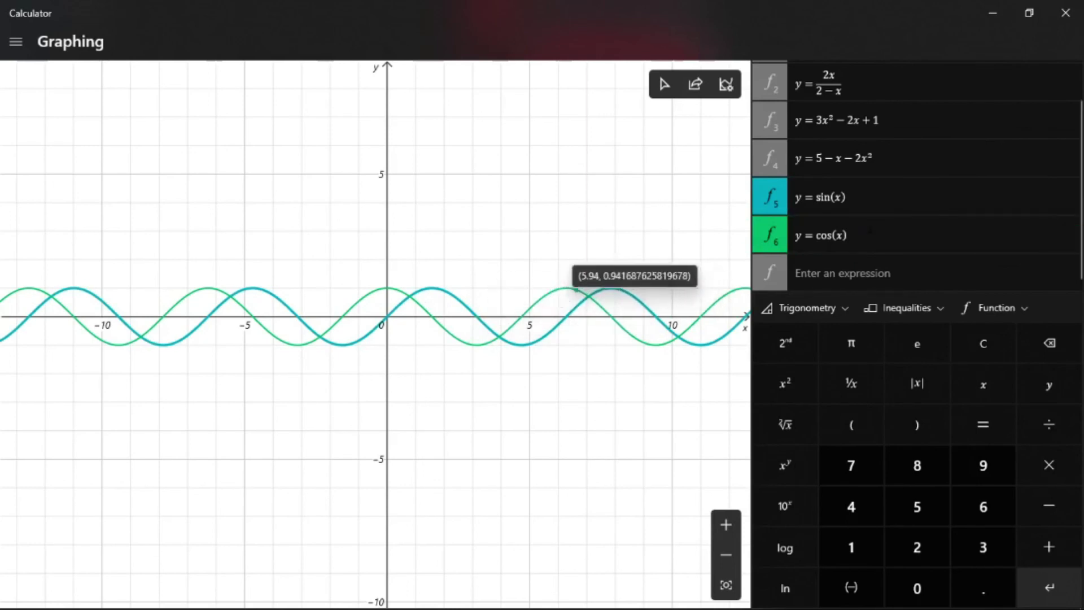
Step: Open the function analysis of y = cos(x), read its properties down to monotonicity, and return to the expression list
click(1013, 236)
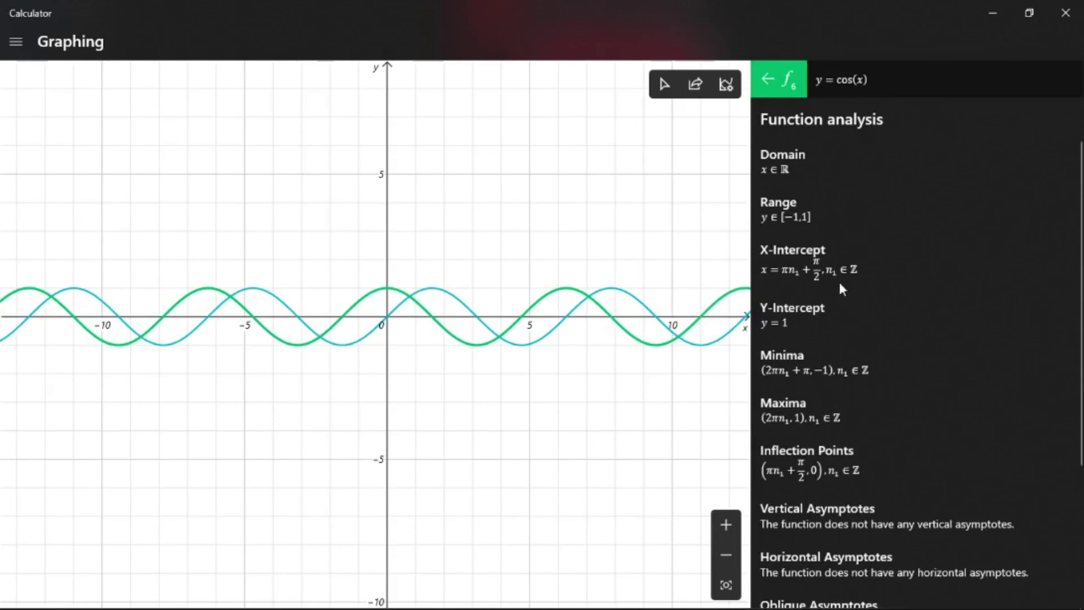
scroll(856, 328, down, 3)
scroll(862, 339, up, 3)
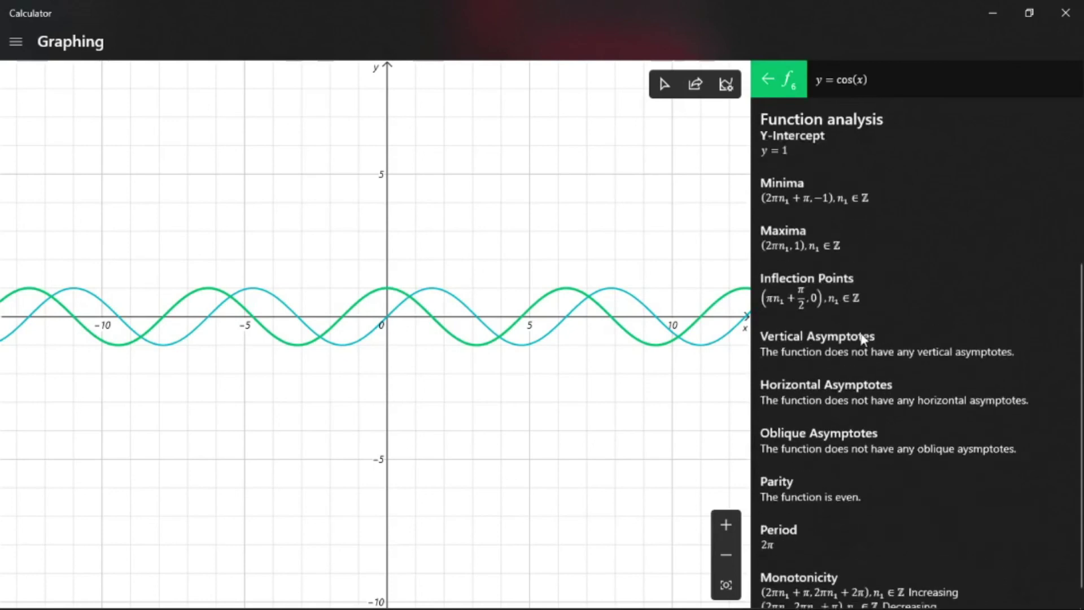
click(769, 81)
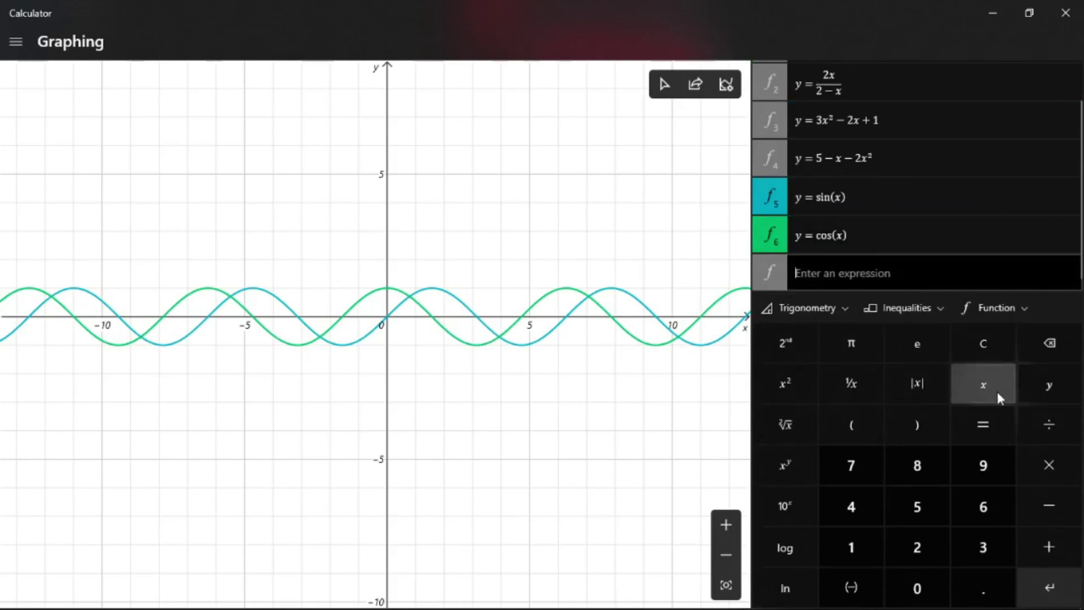
Step: Plot y = tan(x) as the seventh expression
click(1045, 385)
click(982, 418)
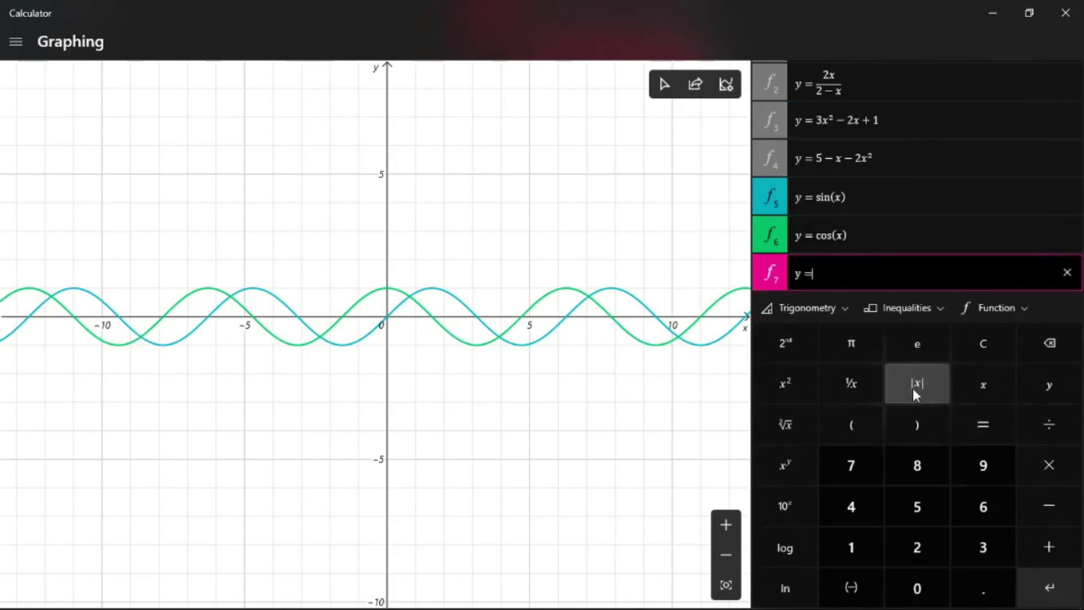
click(839, 308)
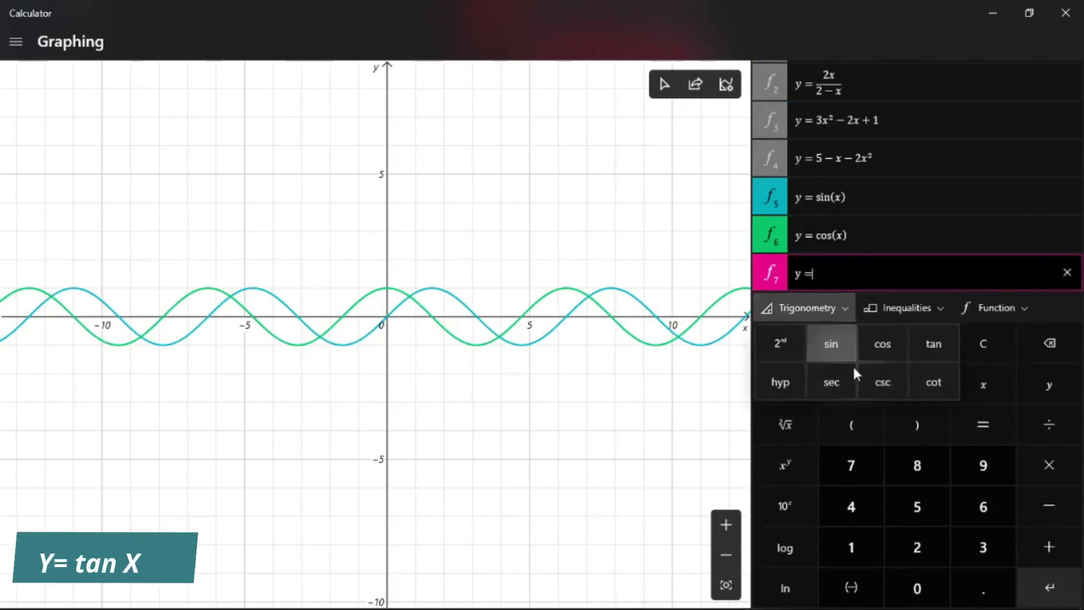
click(932, 343)
click(981, 385)
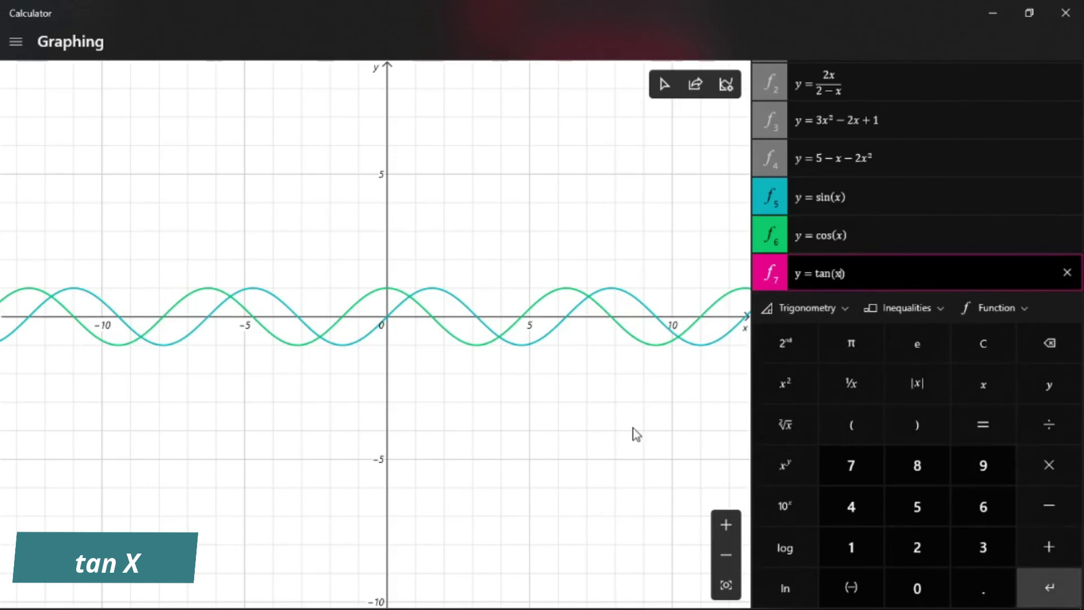
key(Return)
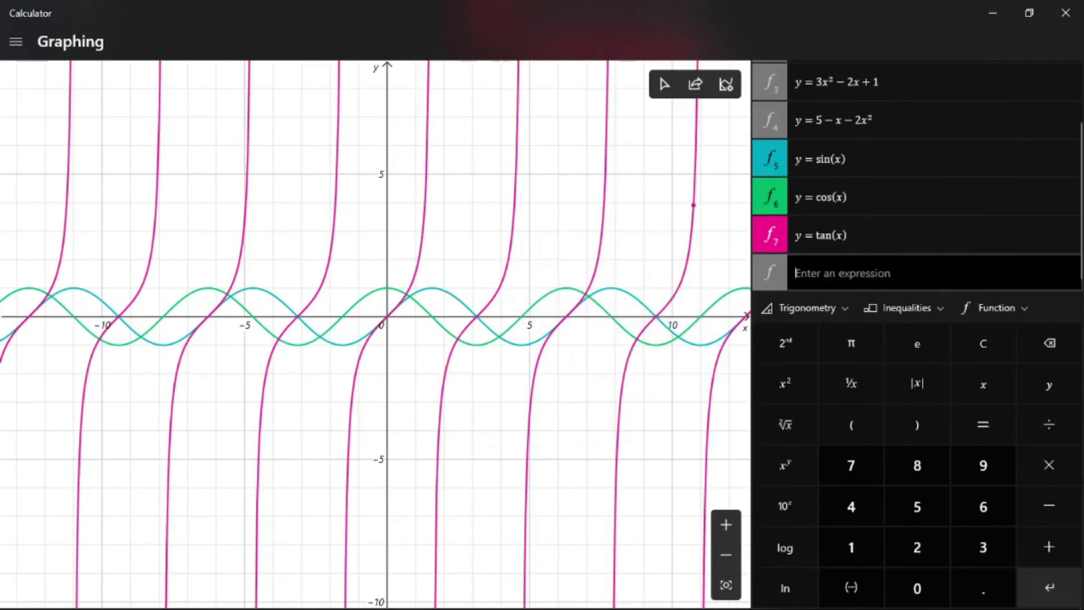
Step: Hide the curves of y = sin(x) and y = cos(x) so that only y = tan(x) is plotted
click(771, 160)
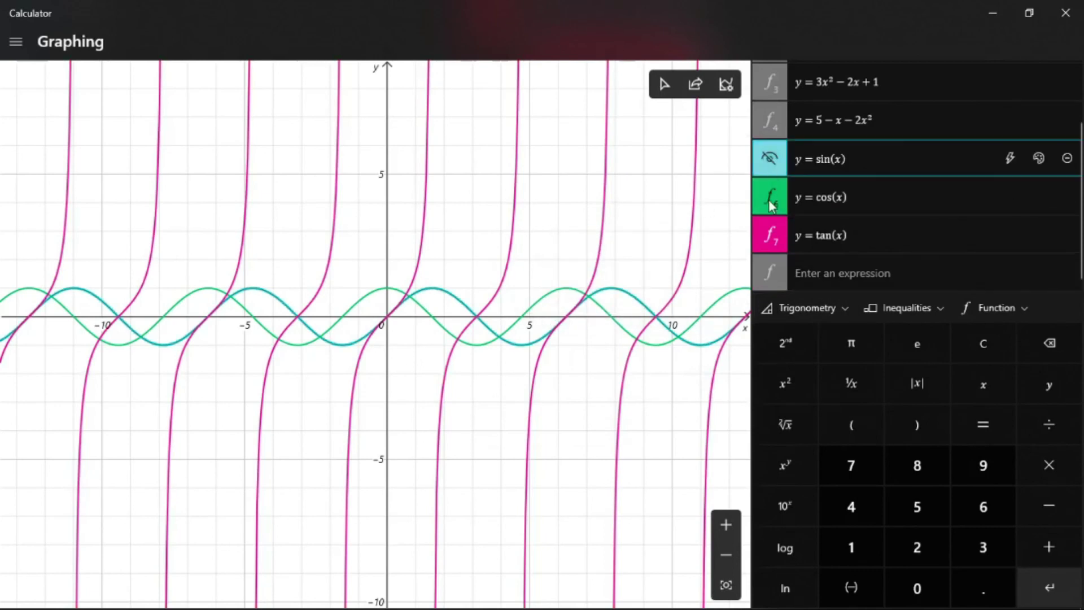
click(769, 199)
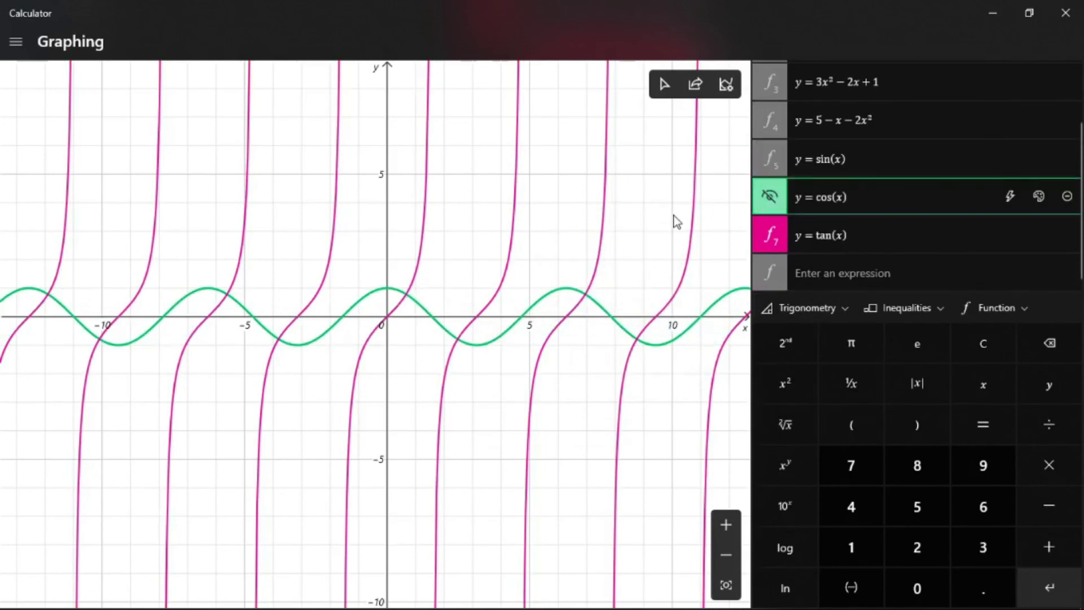
Step: Examine the repeating branches of y = tan(x) at several scales and look through the list of entered expressions
mouse_move(678, 224)
scroll(614, 229, down, 3)
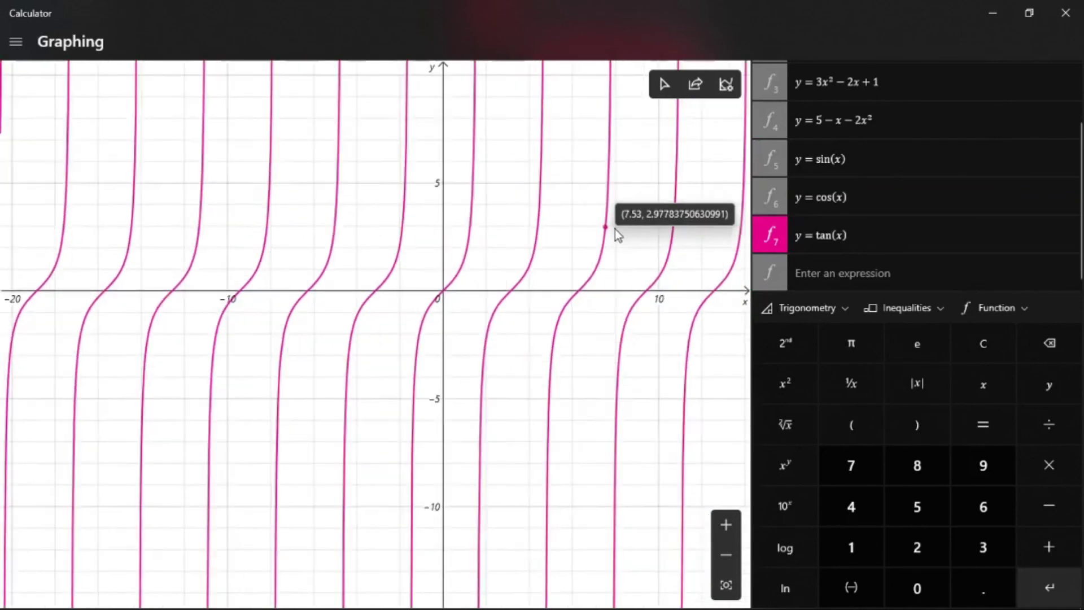
scroll(617, 249, up, 3)
scroll(617, 249, right, 2)
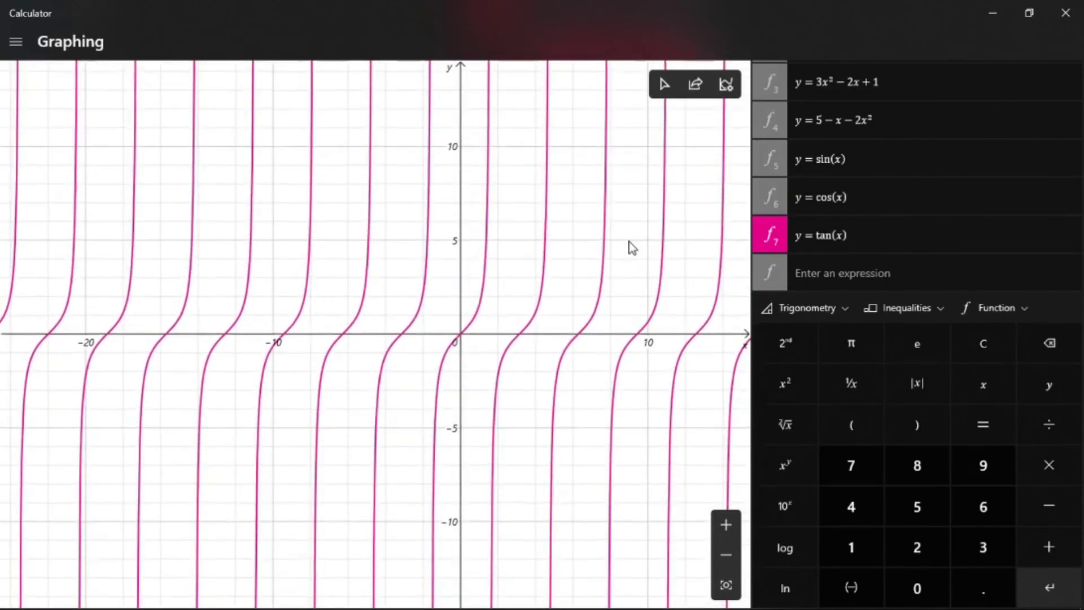
scroll(663, 234, right, 1)
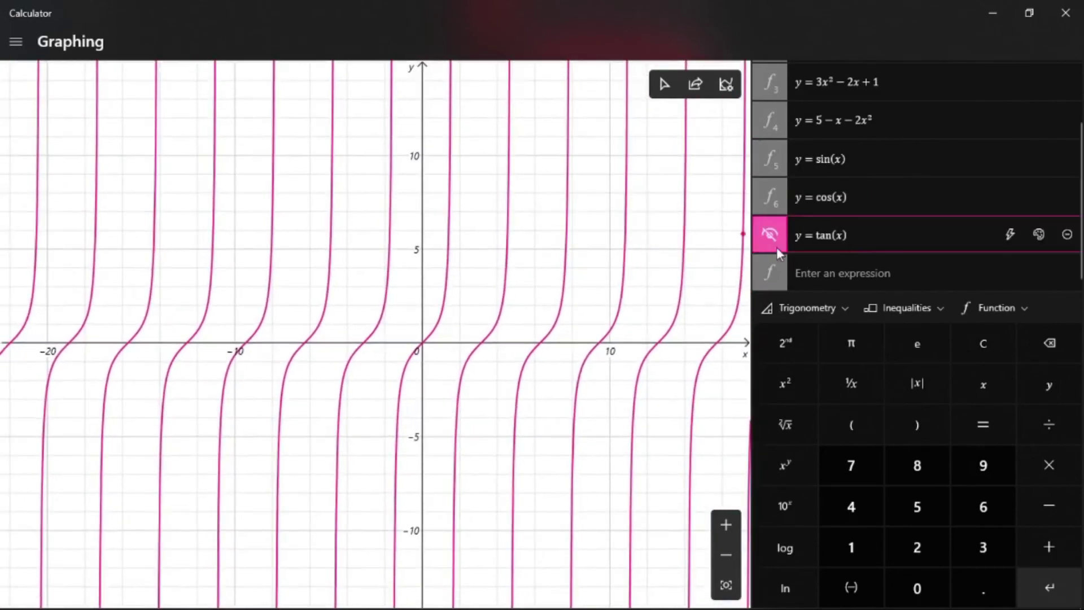
scroll(603, 237, down, 3)
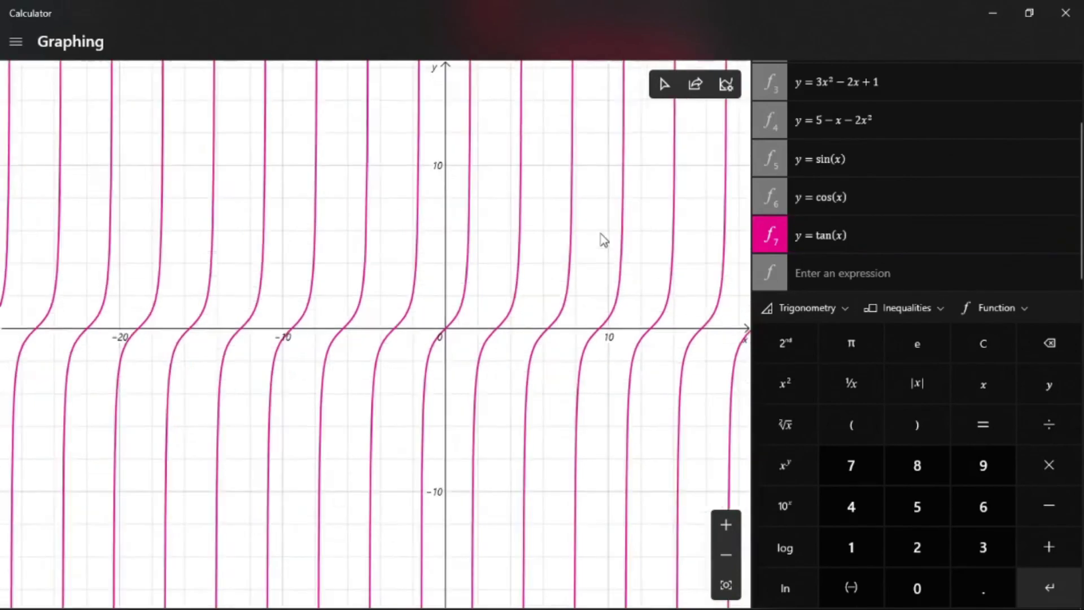
scroll(603, 237, up, 4)
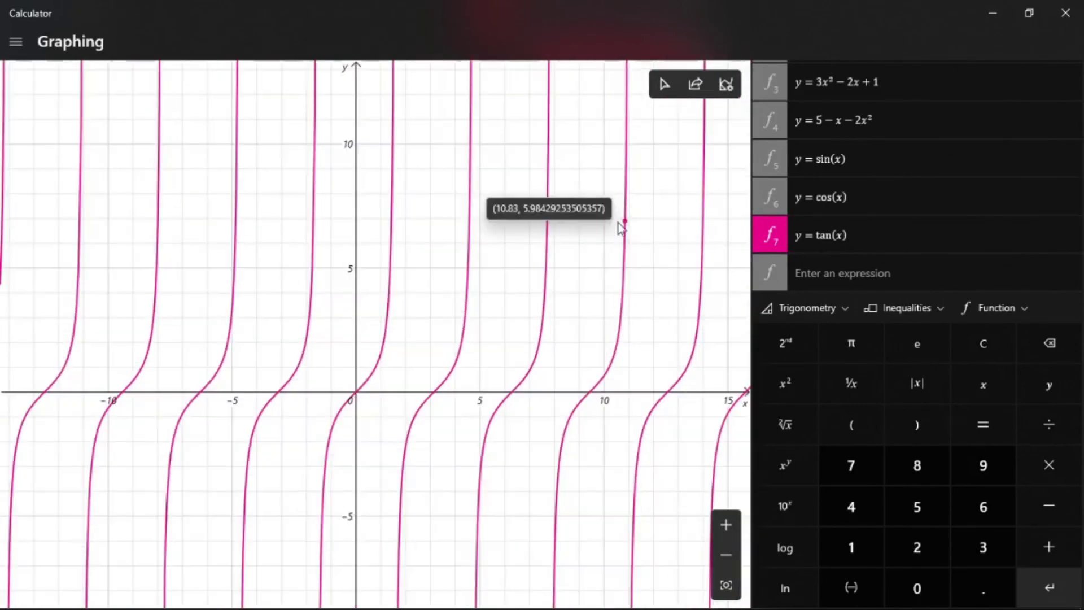
scroll(1018, 249, up, 2)
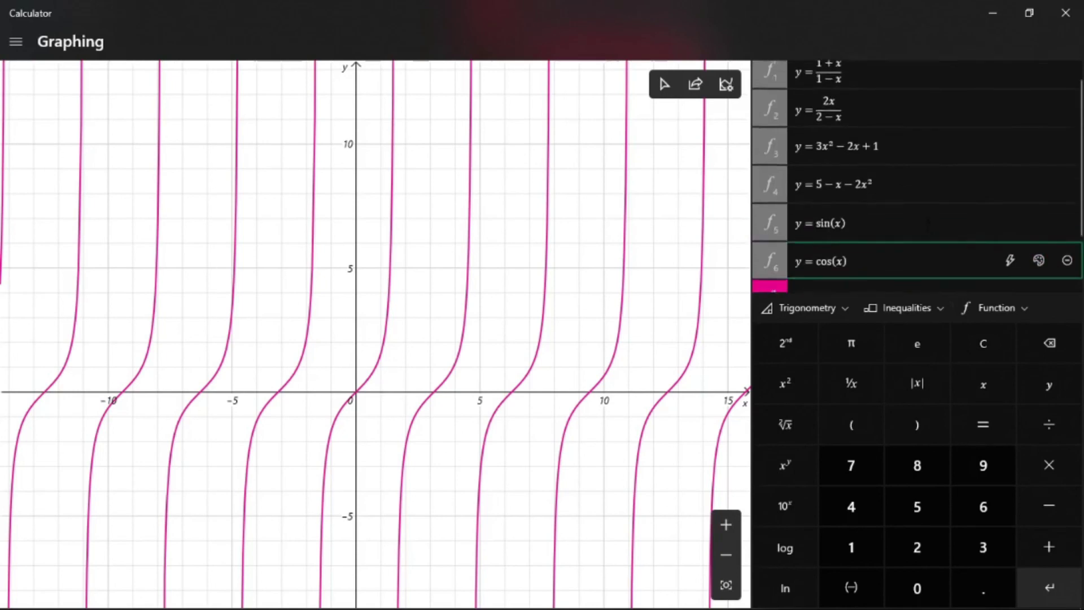
scroll(771, 243, down, 2)
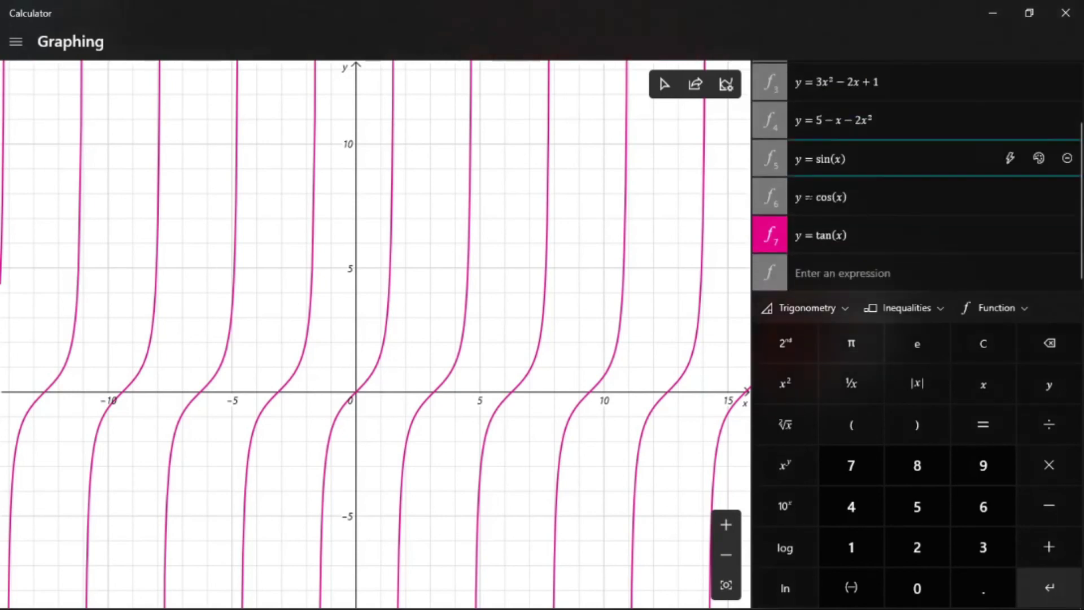
Step: Hide the curve of y = tan(x) and show the curve of y = (1+x)/(1-x)
click(771, 243)
scroll(851, 218, up, 2)
click(778, 89)
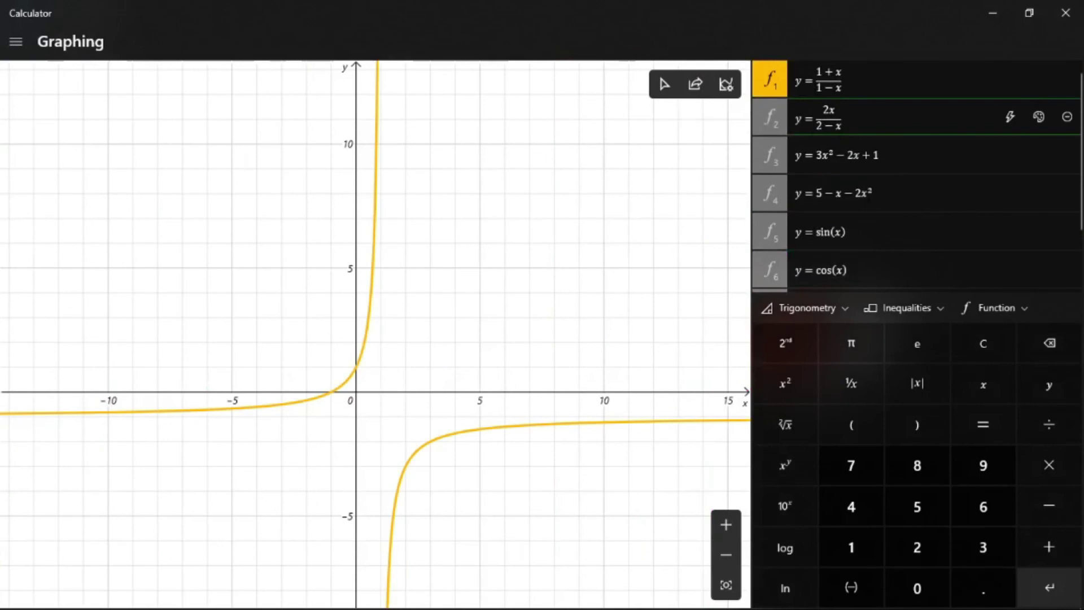
Step: Open the list of calculator modes and select Graphing again
click(16, 42)
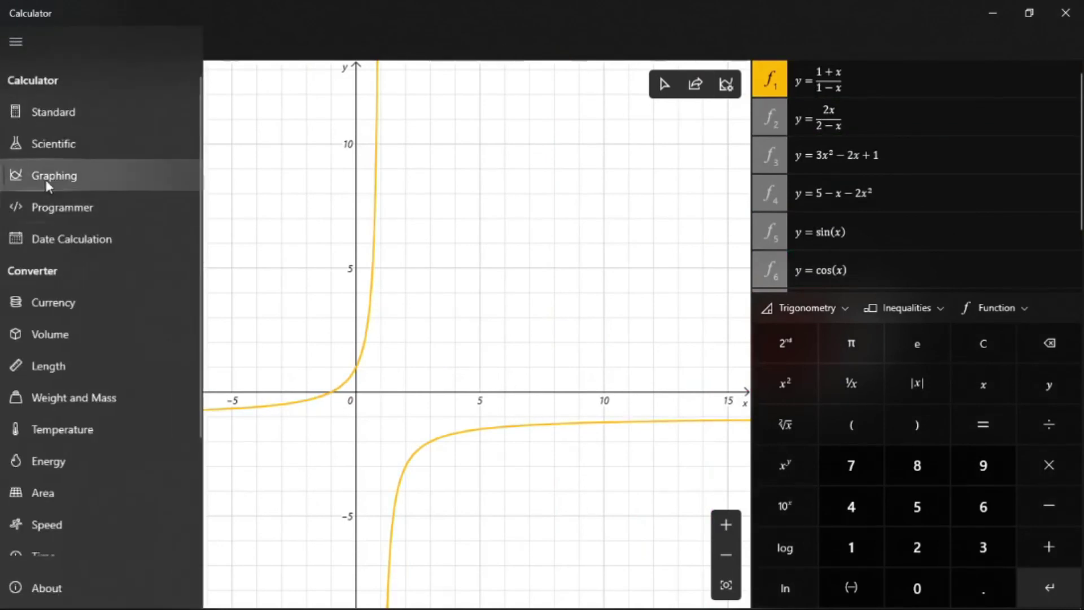
click(66, 178)
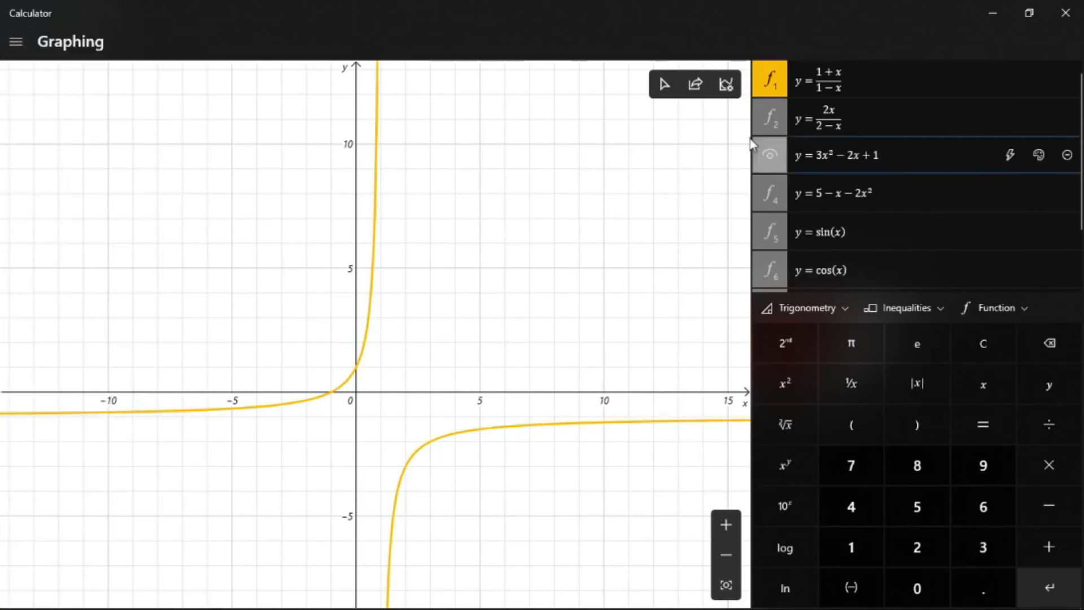
Step: Show the curves of y = 2x/(2-x), y = 3x^2-2x+1, y = 5-x-2x^2, y = sin(x), y = cos(x) and y = tan(x)
click(759, 115)
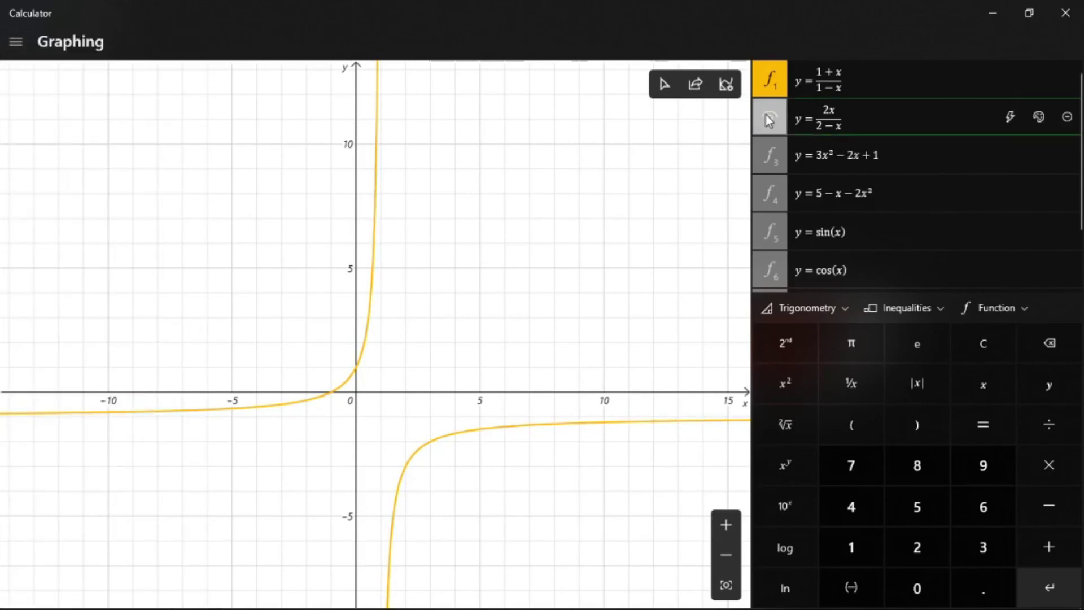
click(772, 161)
click(770, 192)
click(769, 236)
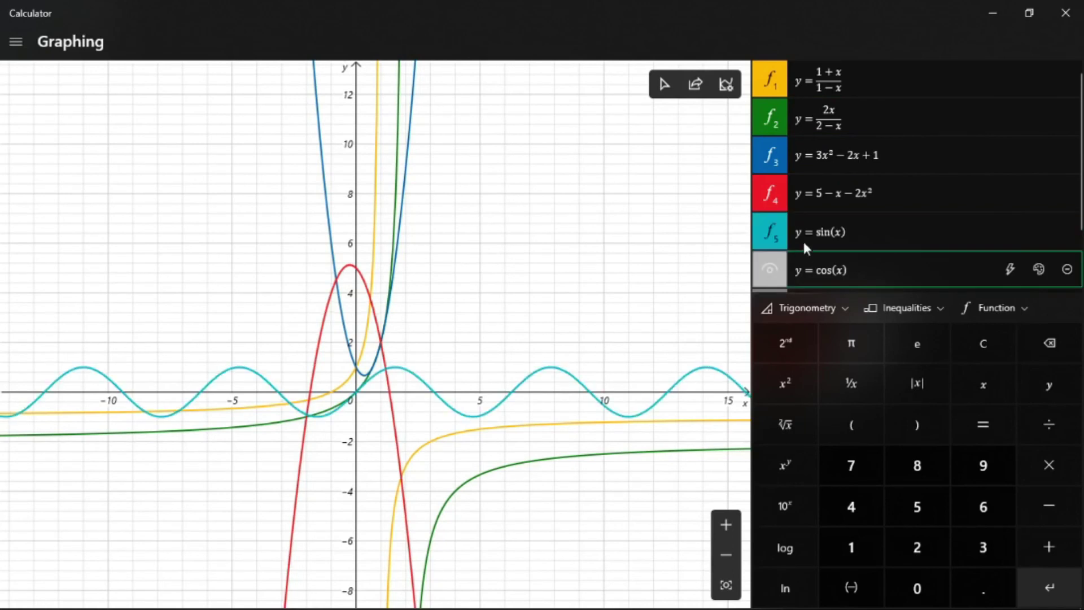
click(769, 269)
scroll(769, 268, down, 2)
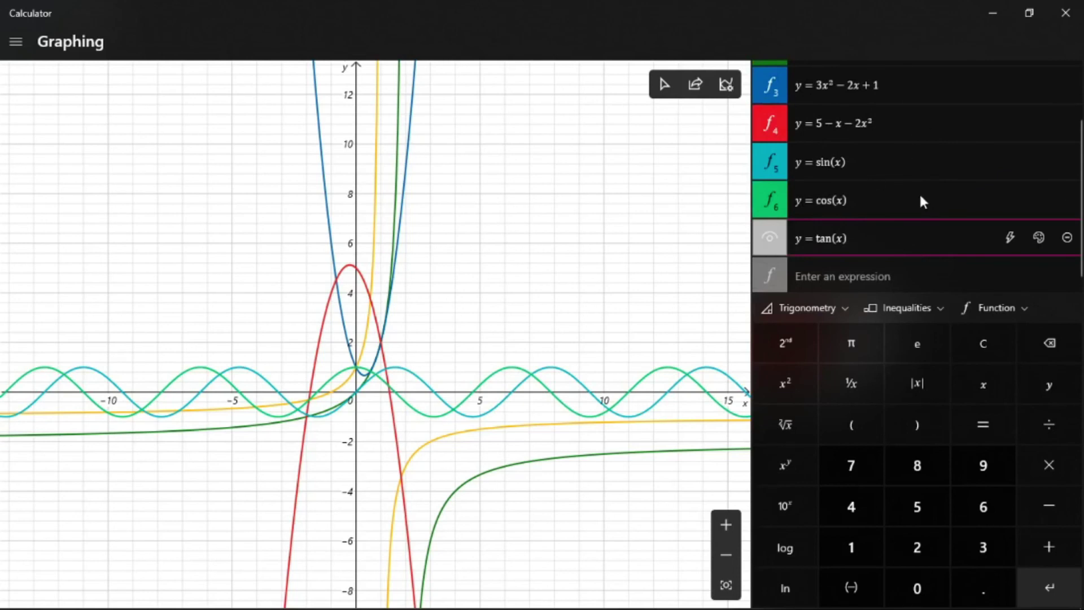
click(769, 237)
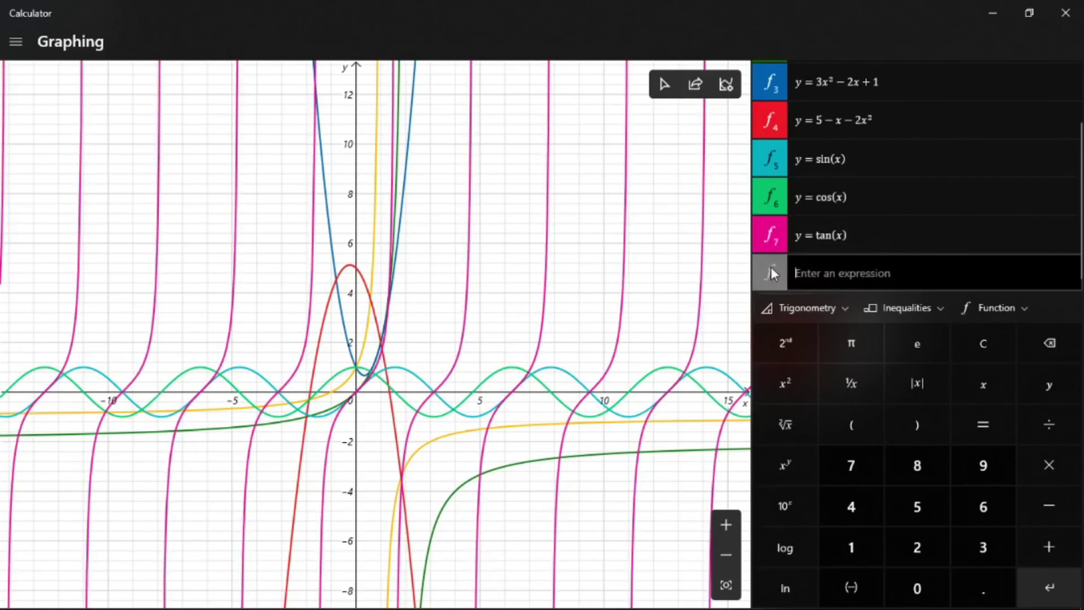
Step: Review the line colour and style options of y = (1+x)/(1-x), close them unchanged, and locate its function analysis command
scroll(907, 200, up, 3)
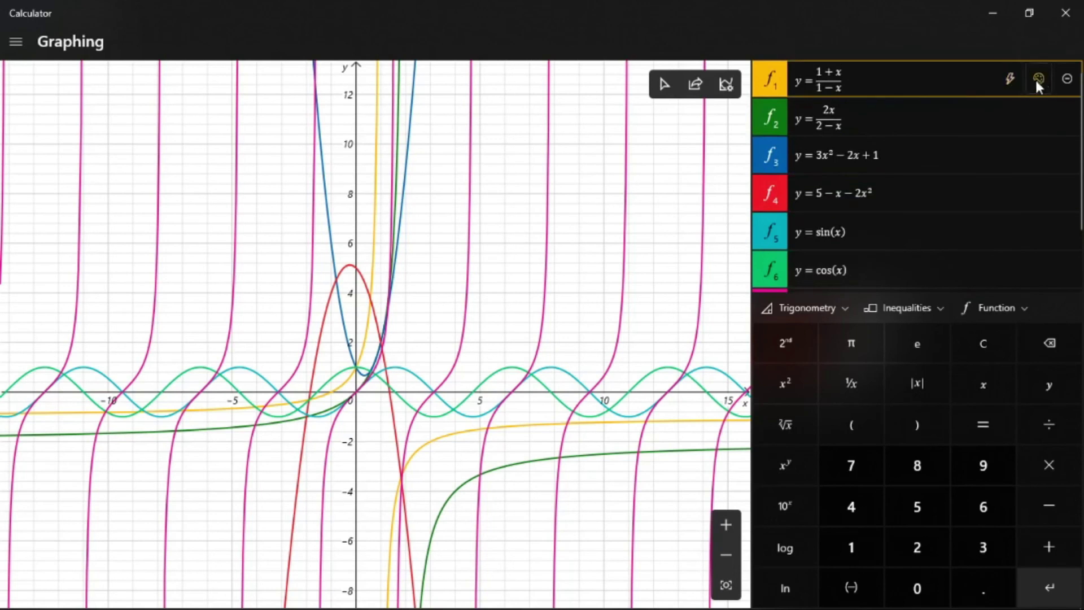
click(1038, 79)
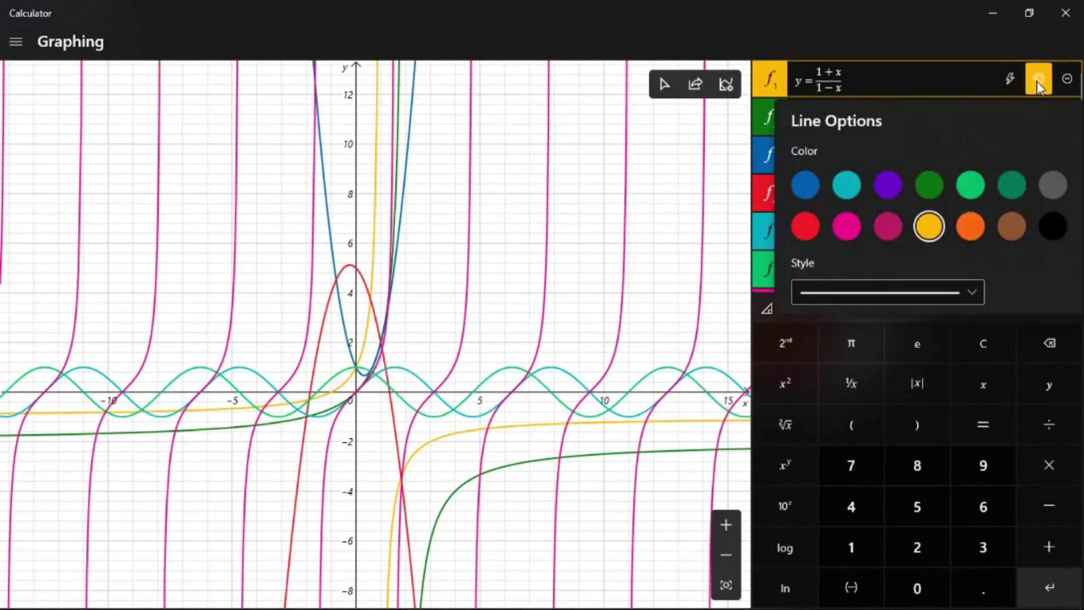
click(1037, 80)
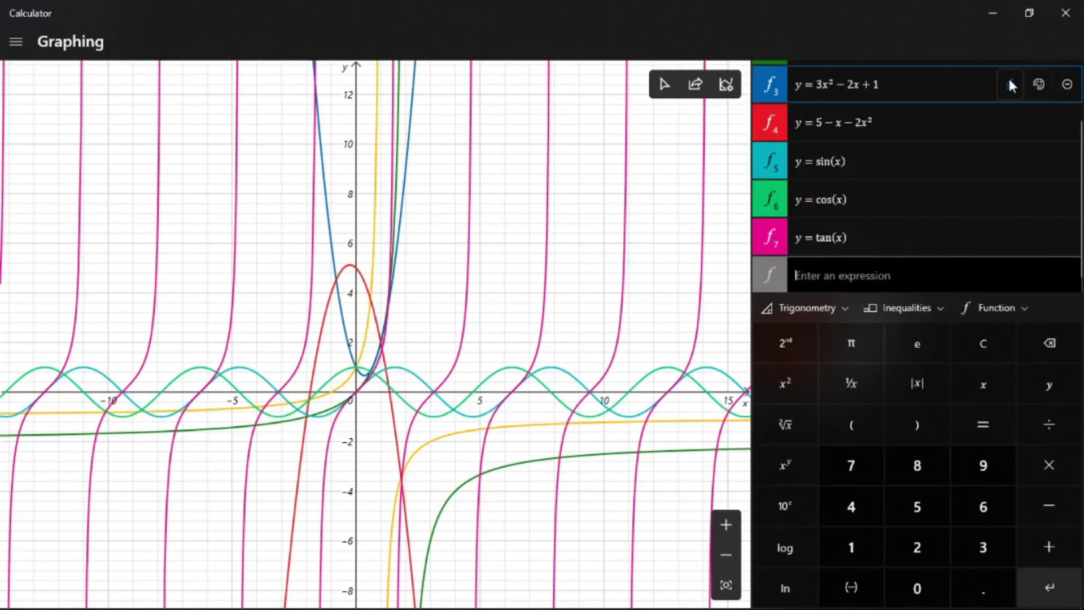
scroll(1009, 85, up, 2)
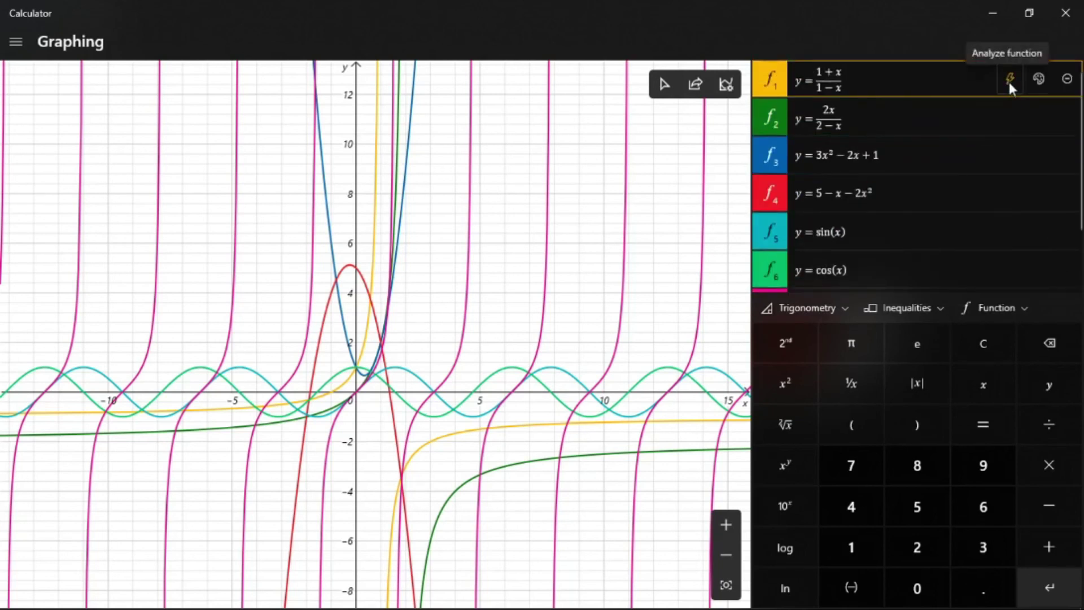
mouse_move(612, 228)
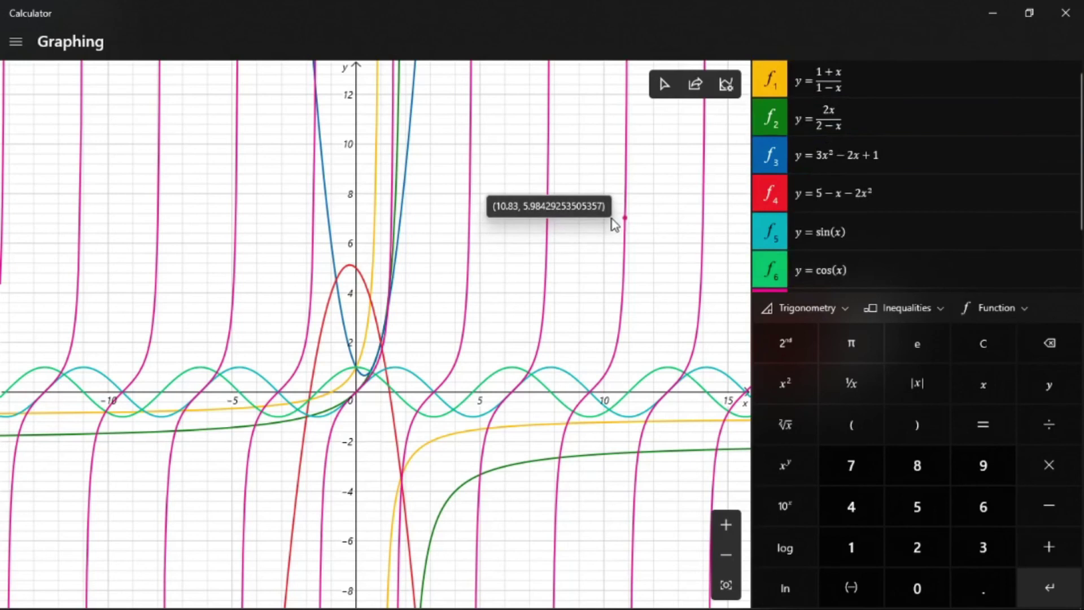